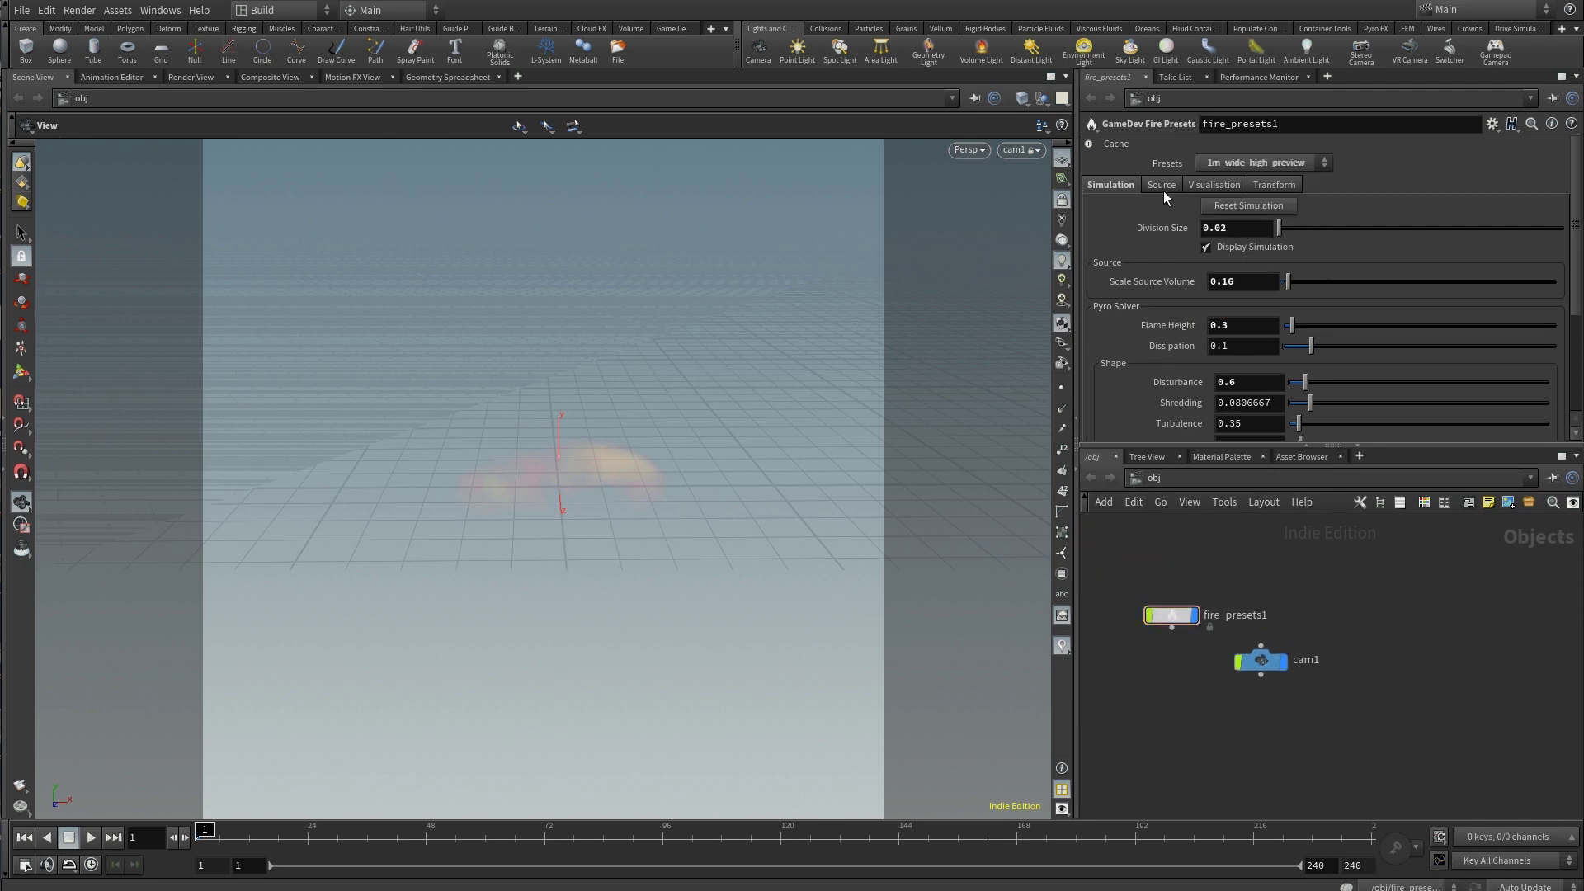
# Set the noise Offset of the fire_presets1 source to 9.3
pyautogui.click(1161, 185)
pyautogui.scroll(-3, 1166, 291)
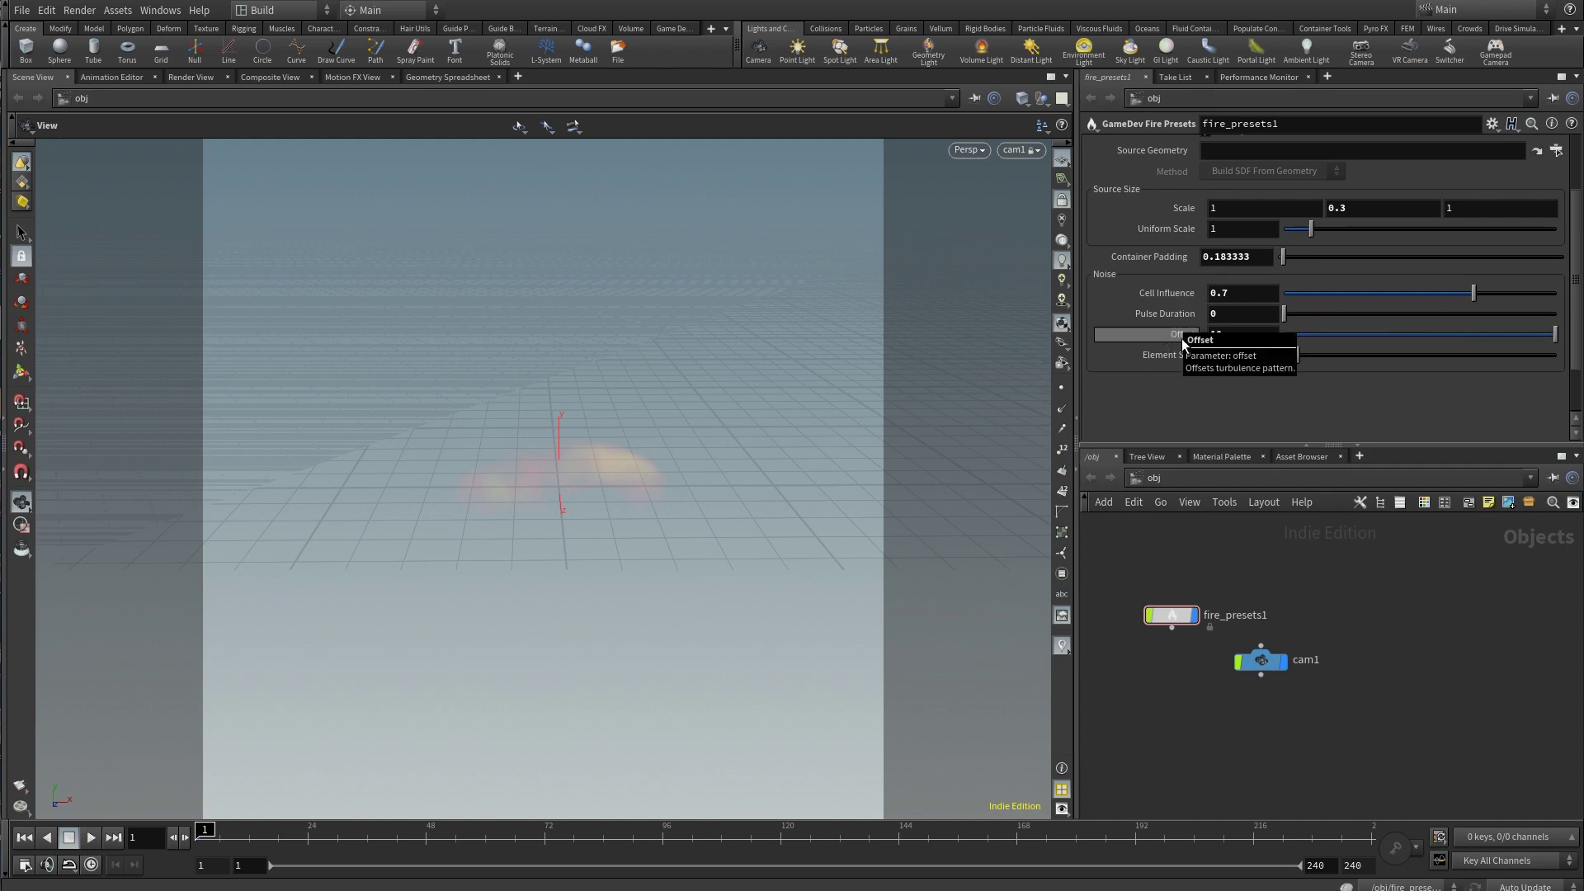
pyautogui.moveTo(1320, 332); pyautogui.dragTo(1499, 334)
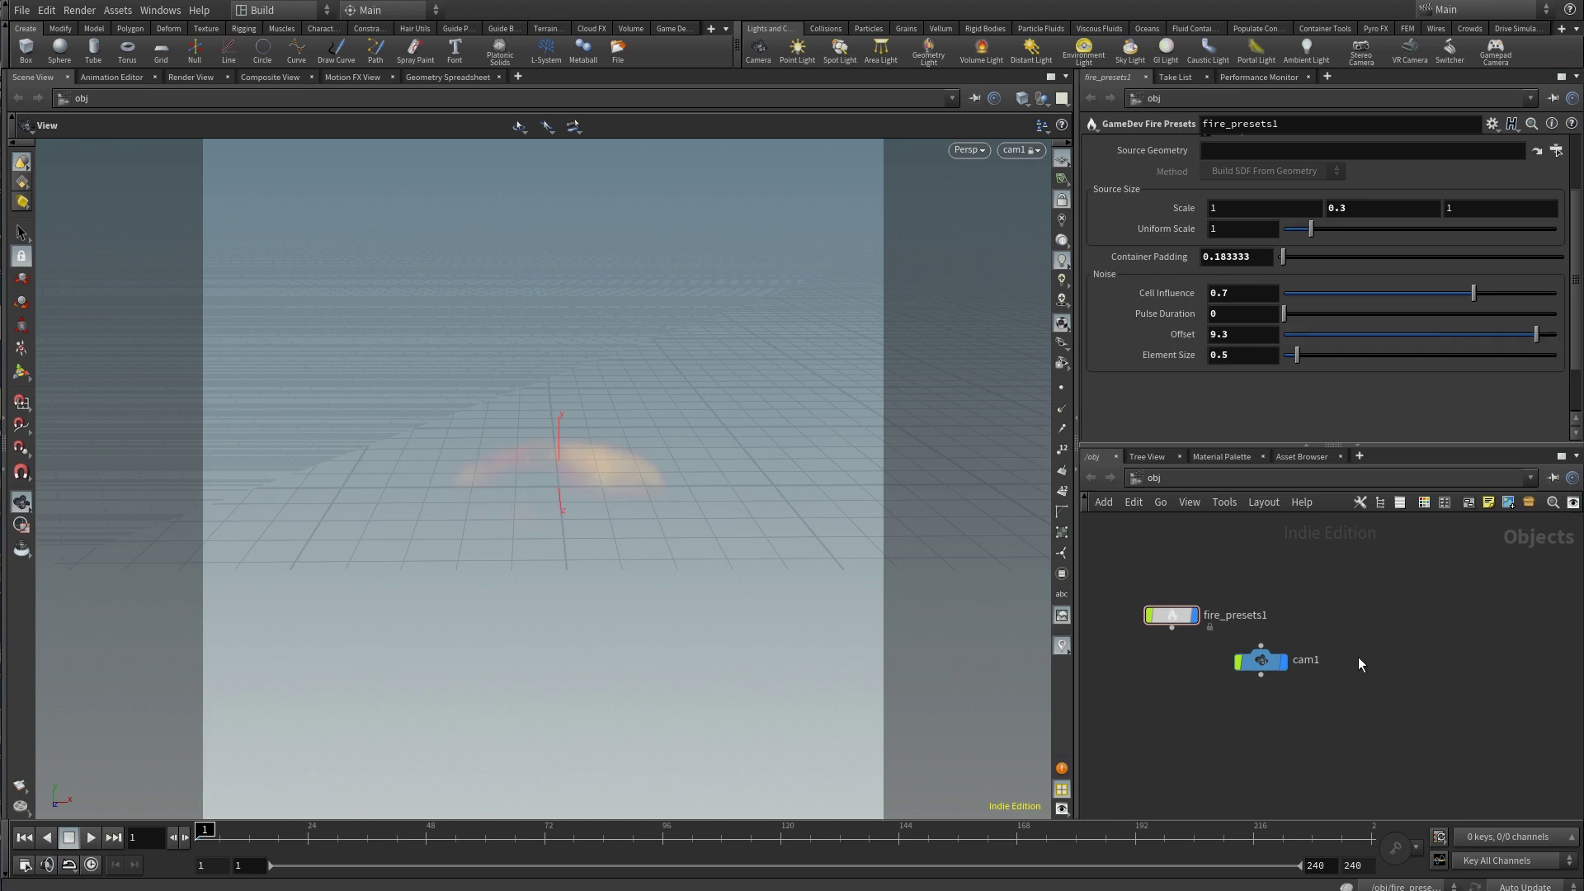
# Create a TOP network beside fire_presets1 at the object level and go inside it
pyautogui.press('Tab')
pyautogui.write('topnet')
pyautogui.press('Return')
pyautogui.click(1383, 621)
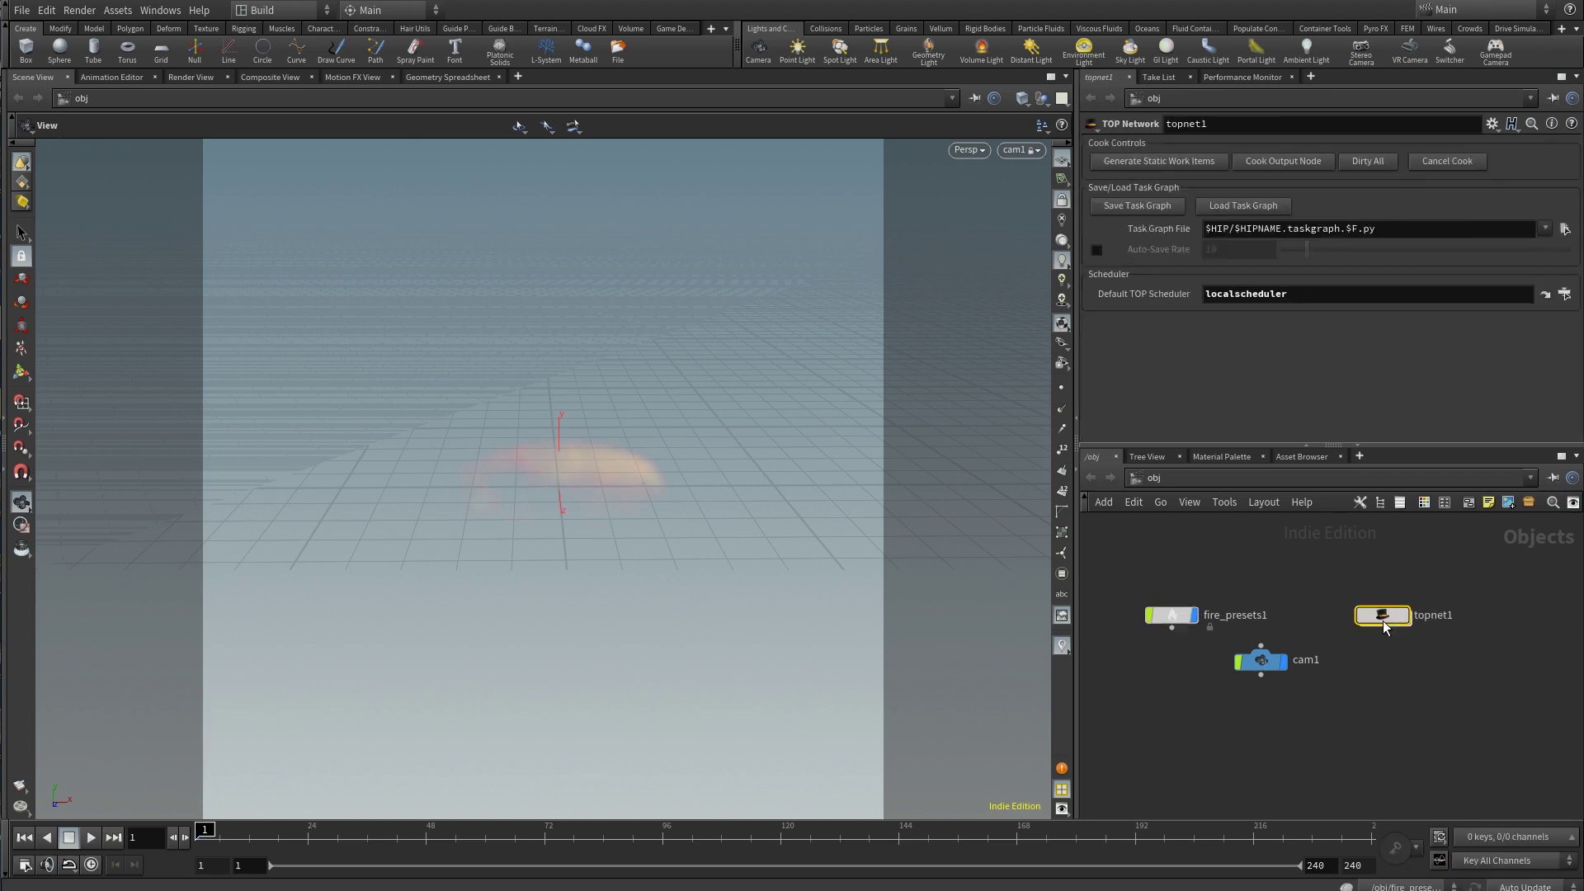
pyautogui.doubleClick(1383, 621)
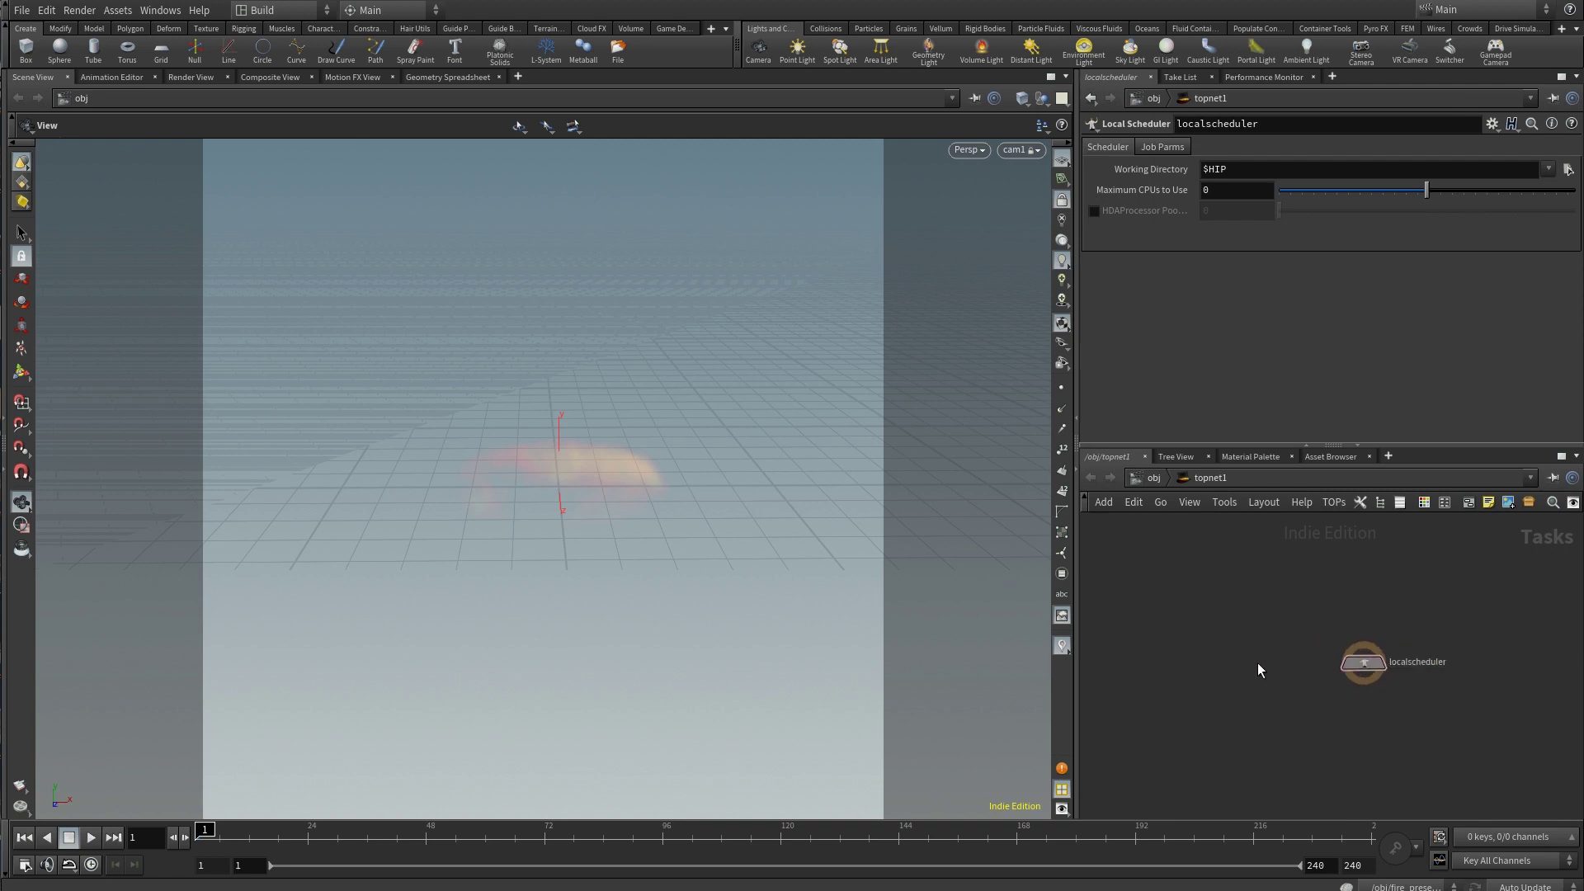
# Add a Wedge node to the empty TOP network, away from the local scheduler
pyautogui.moveTo(1257, 662); pyautogui.dragTo(1325, 680, button='middle')
pyautogui.press('Tab')
pyautogui.write('wedge')
pyautogui.press('Return')
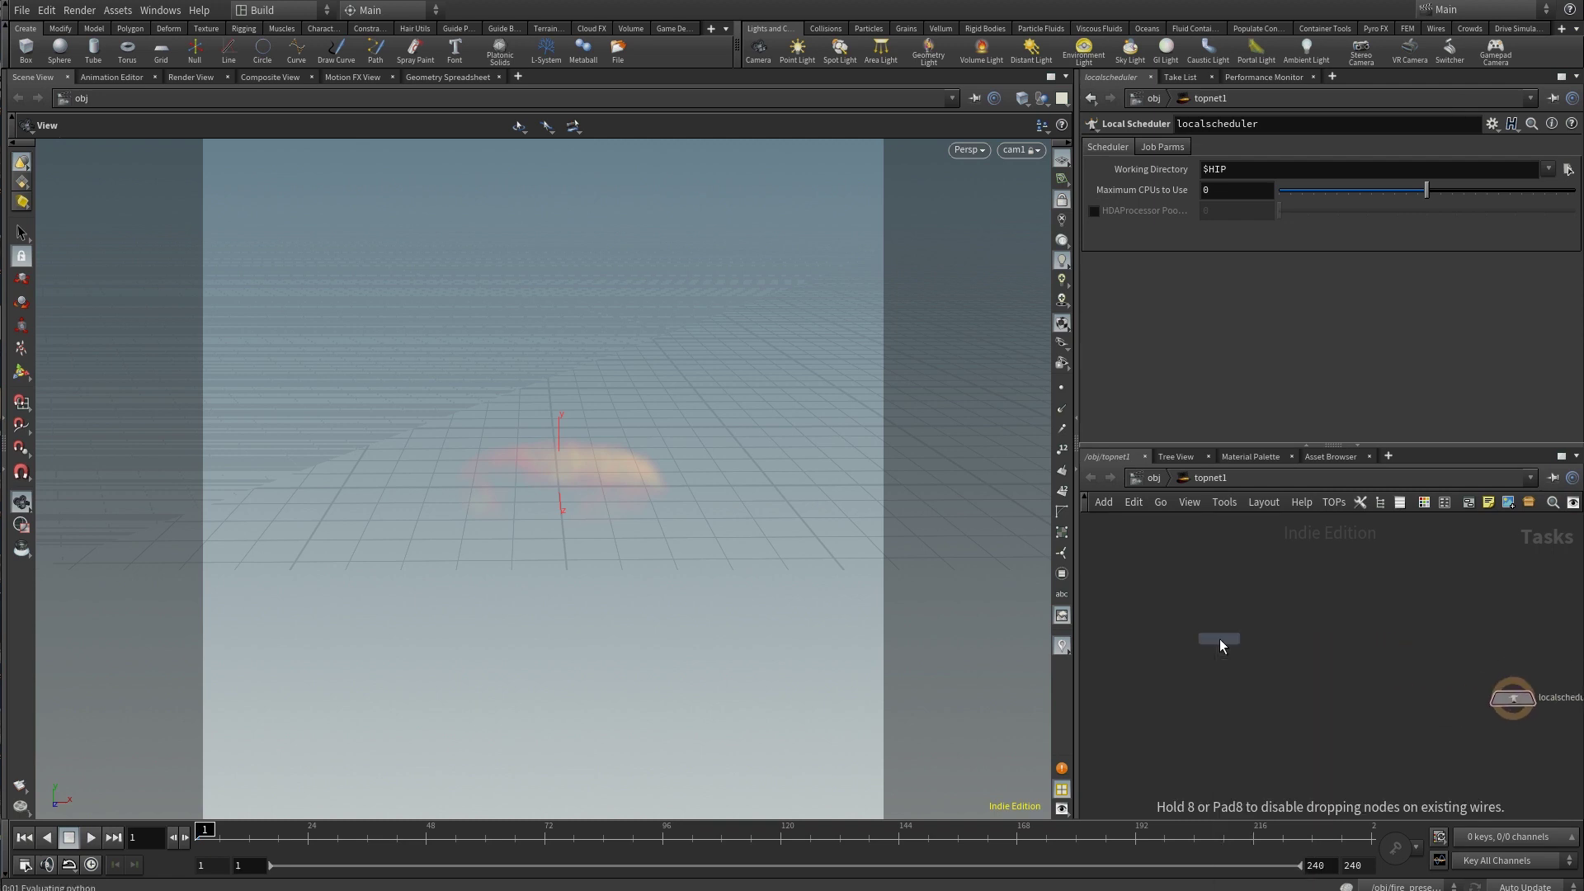
pyautogui.click(1219, 639)
# Add one wedge attribute to the Wedge node and name it offset
pyautogui.click(1328, 261)
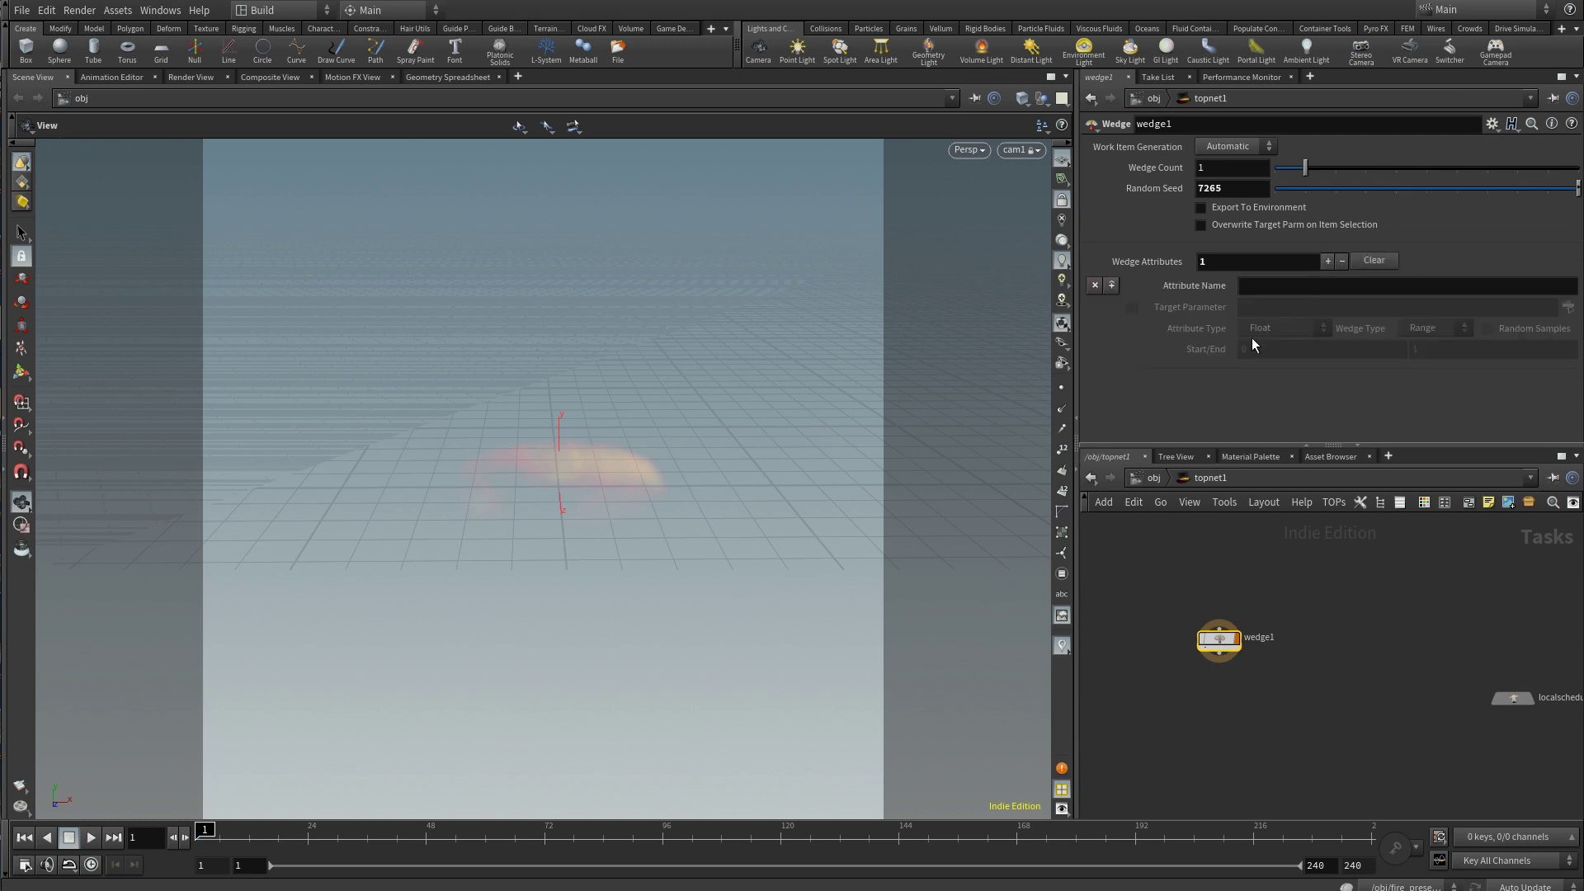
pyautogui.click(1261, 284)
pyautogui.write('offset')
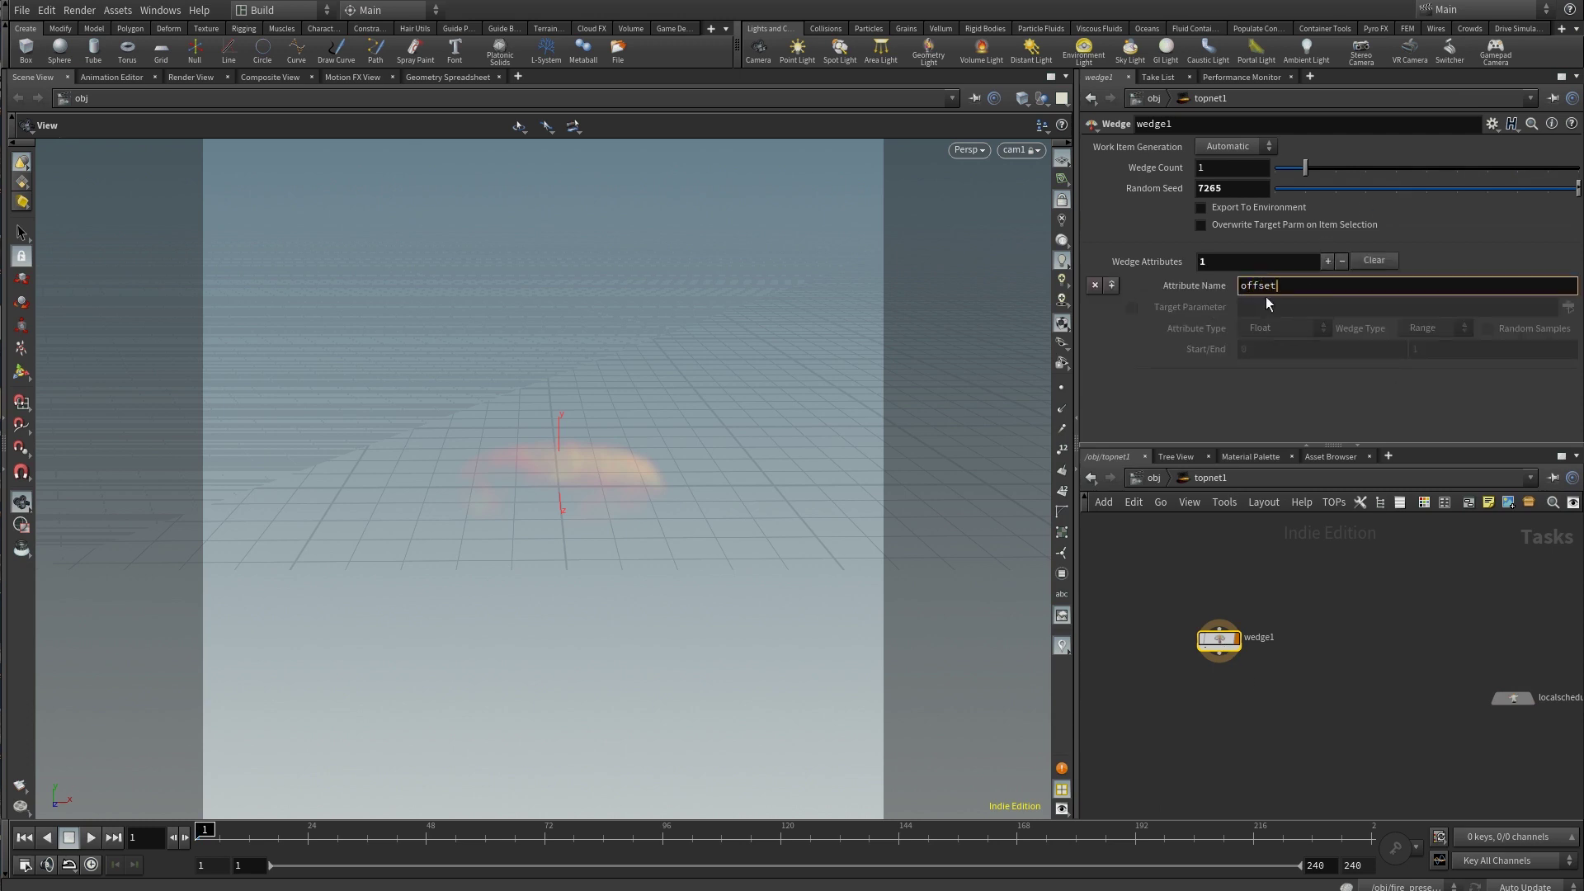
pyautogui.press('Return')
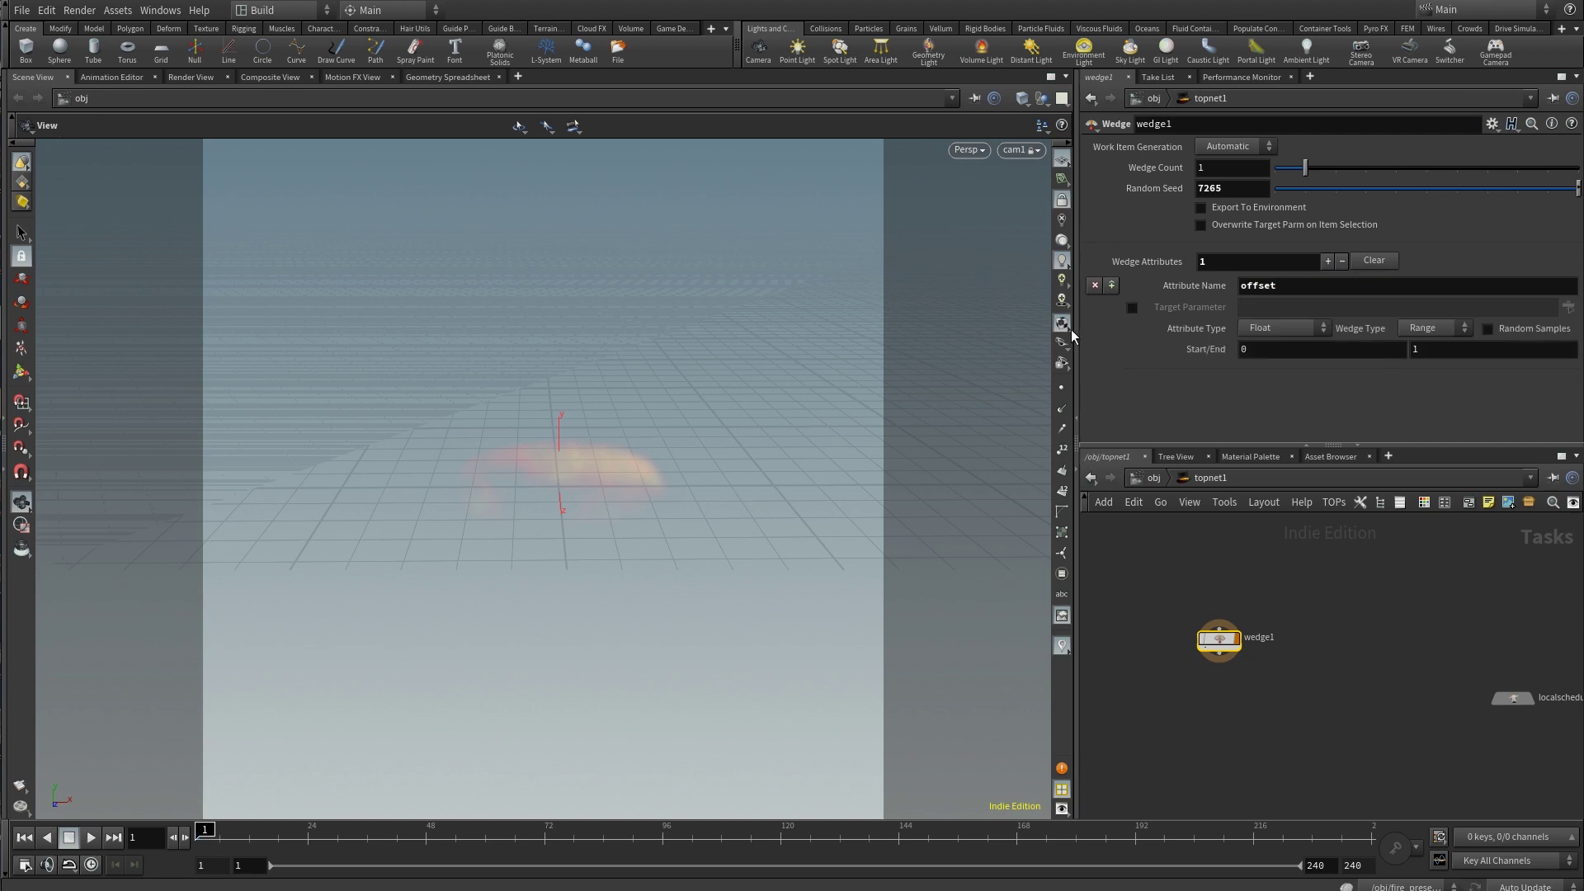
# Enable the wedge attribute's target parameter and point it at the source noise Offset of fire_presets1 (/obj/fire_presets1/offset)
pyautogui.click(1133, 308)
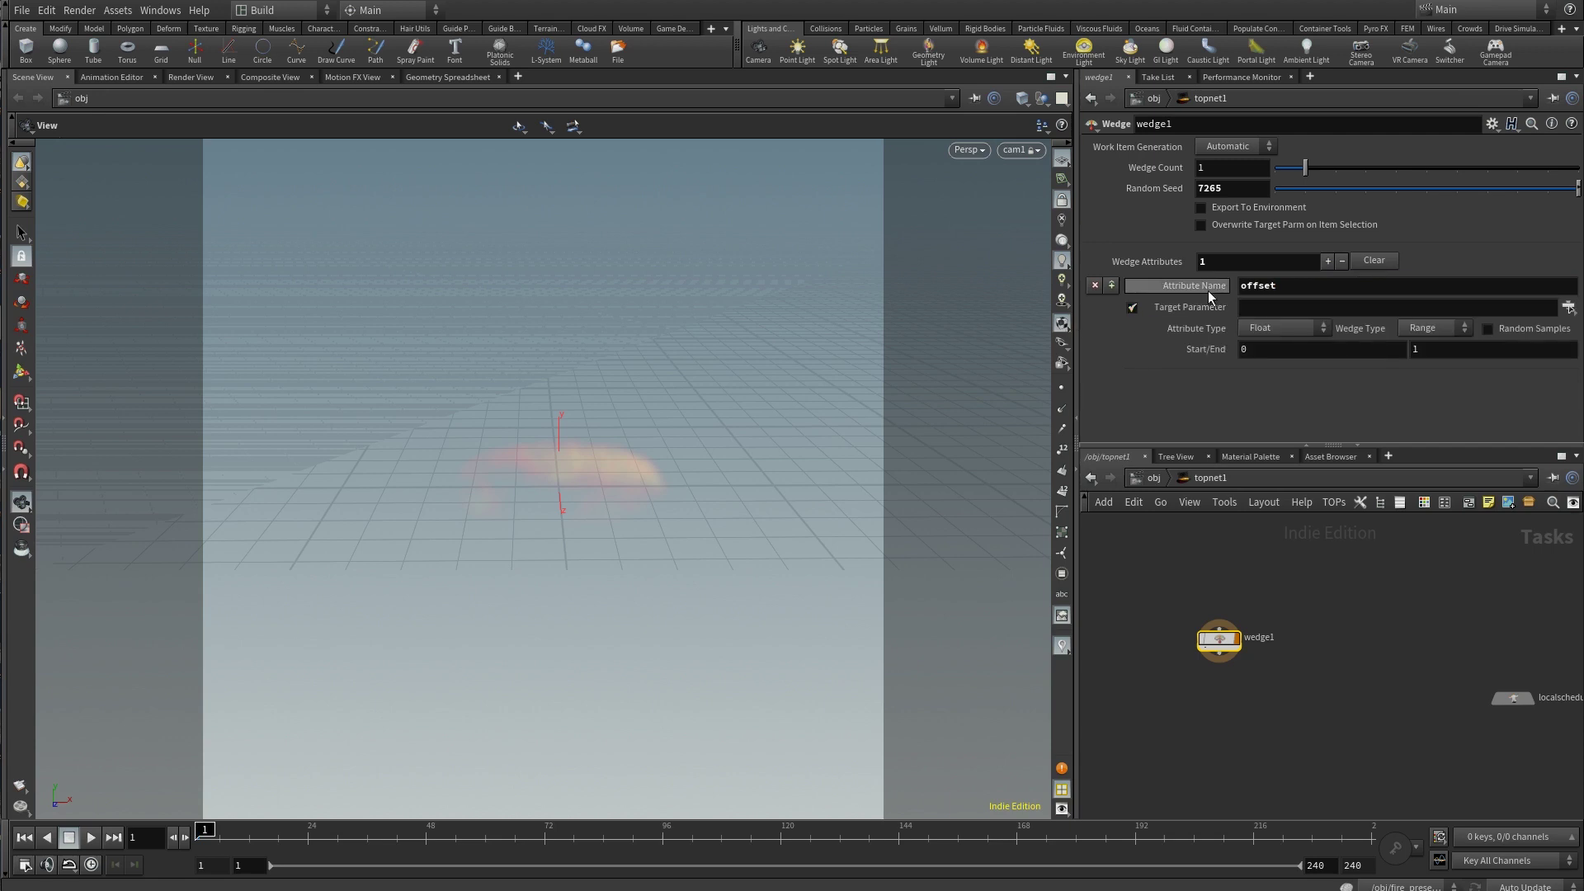
pyautogui.click(1568, 307)
pyautogui.click(1457, 226)
pyautogui.click(1472, 271)
pyautogui.click(1472, 271)
pyautogui.click(1472, 257)
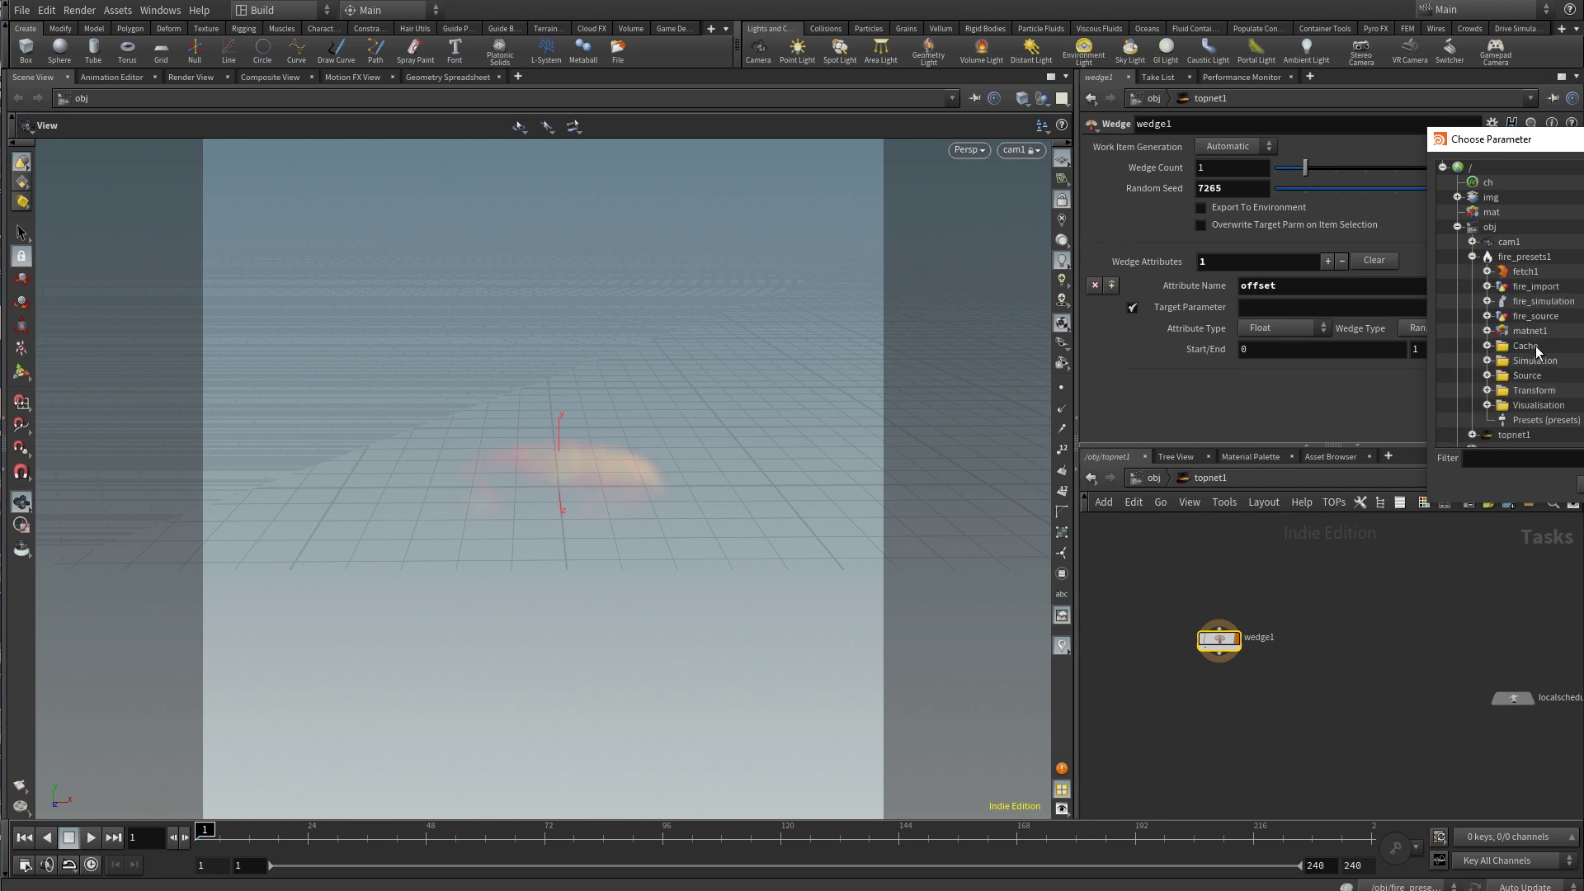
pyautogui.click(1487, 347)
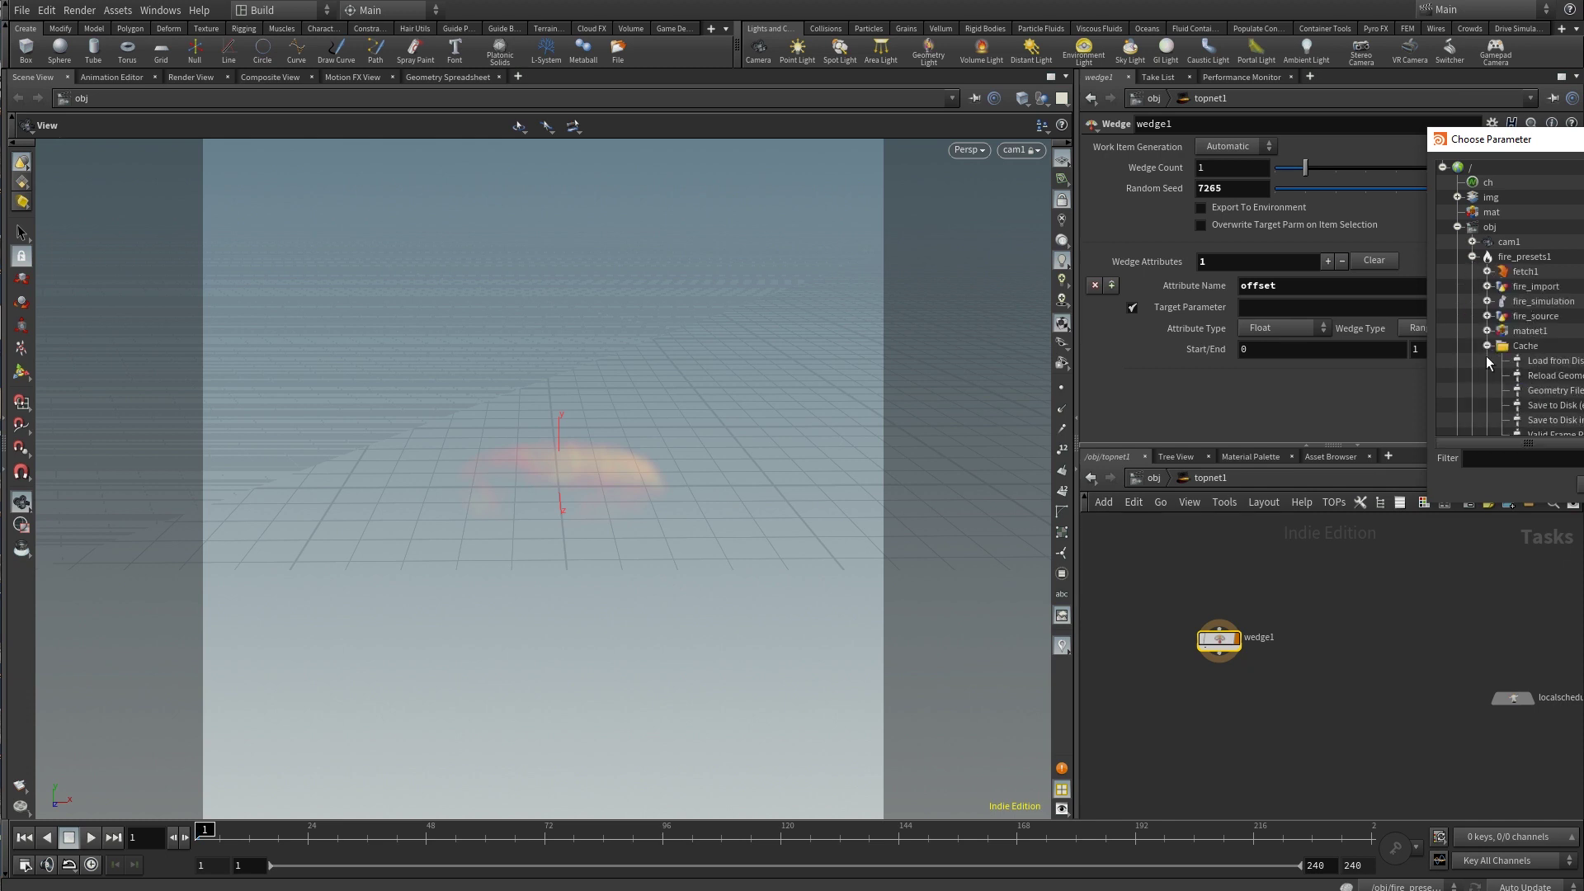
pyautogui.scroll(-3, 1487, 355)
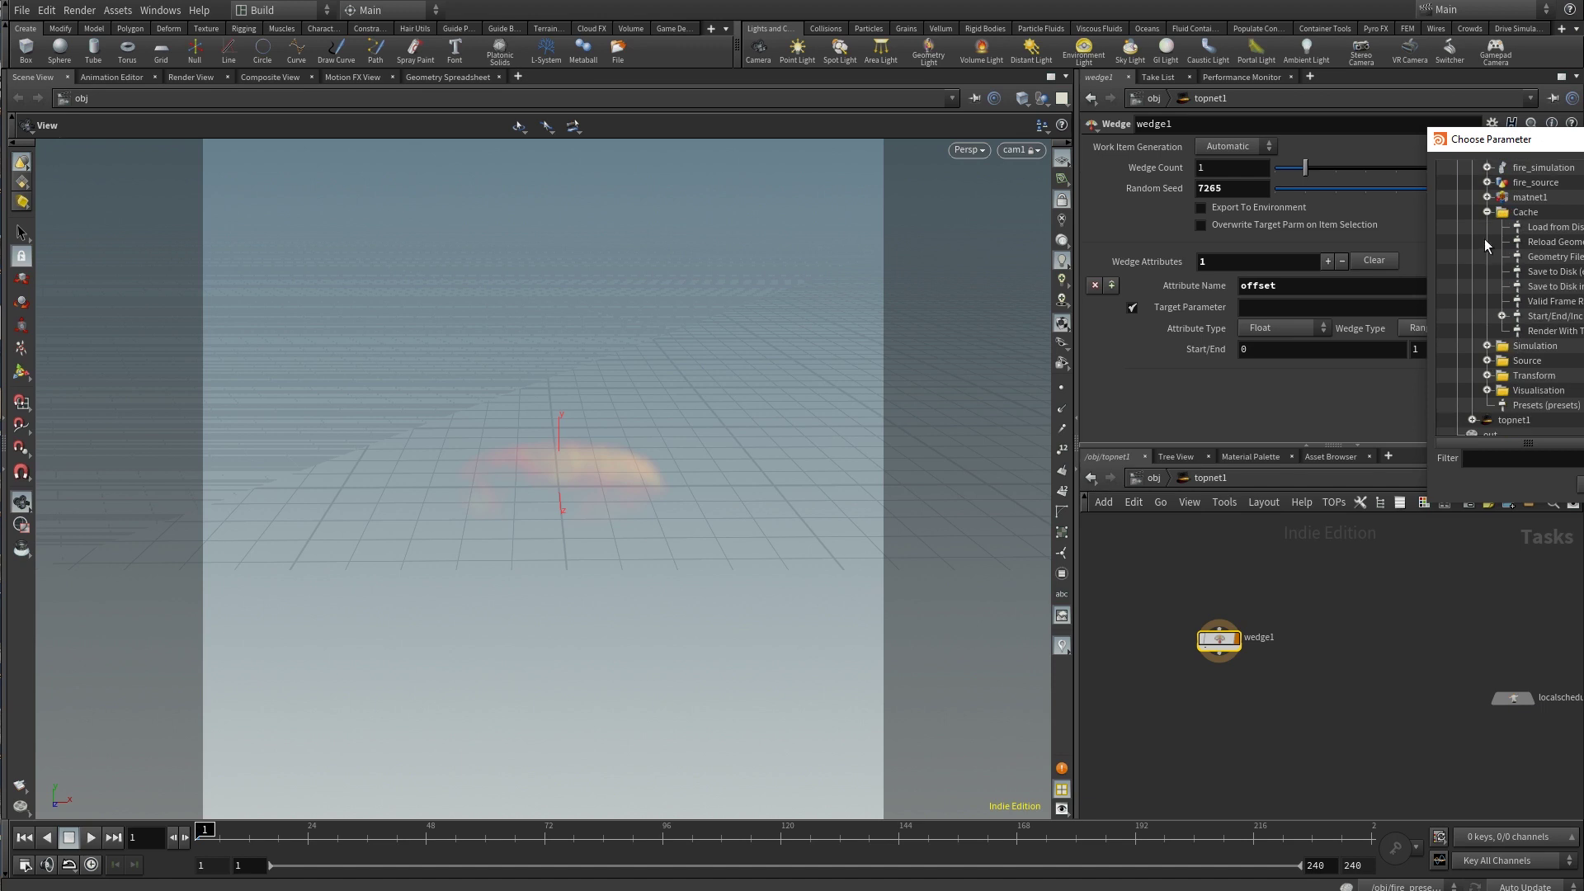
pyautogui.click(1488, 214)
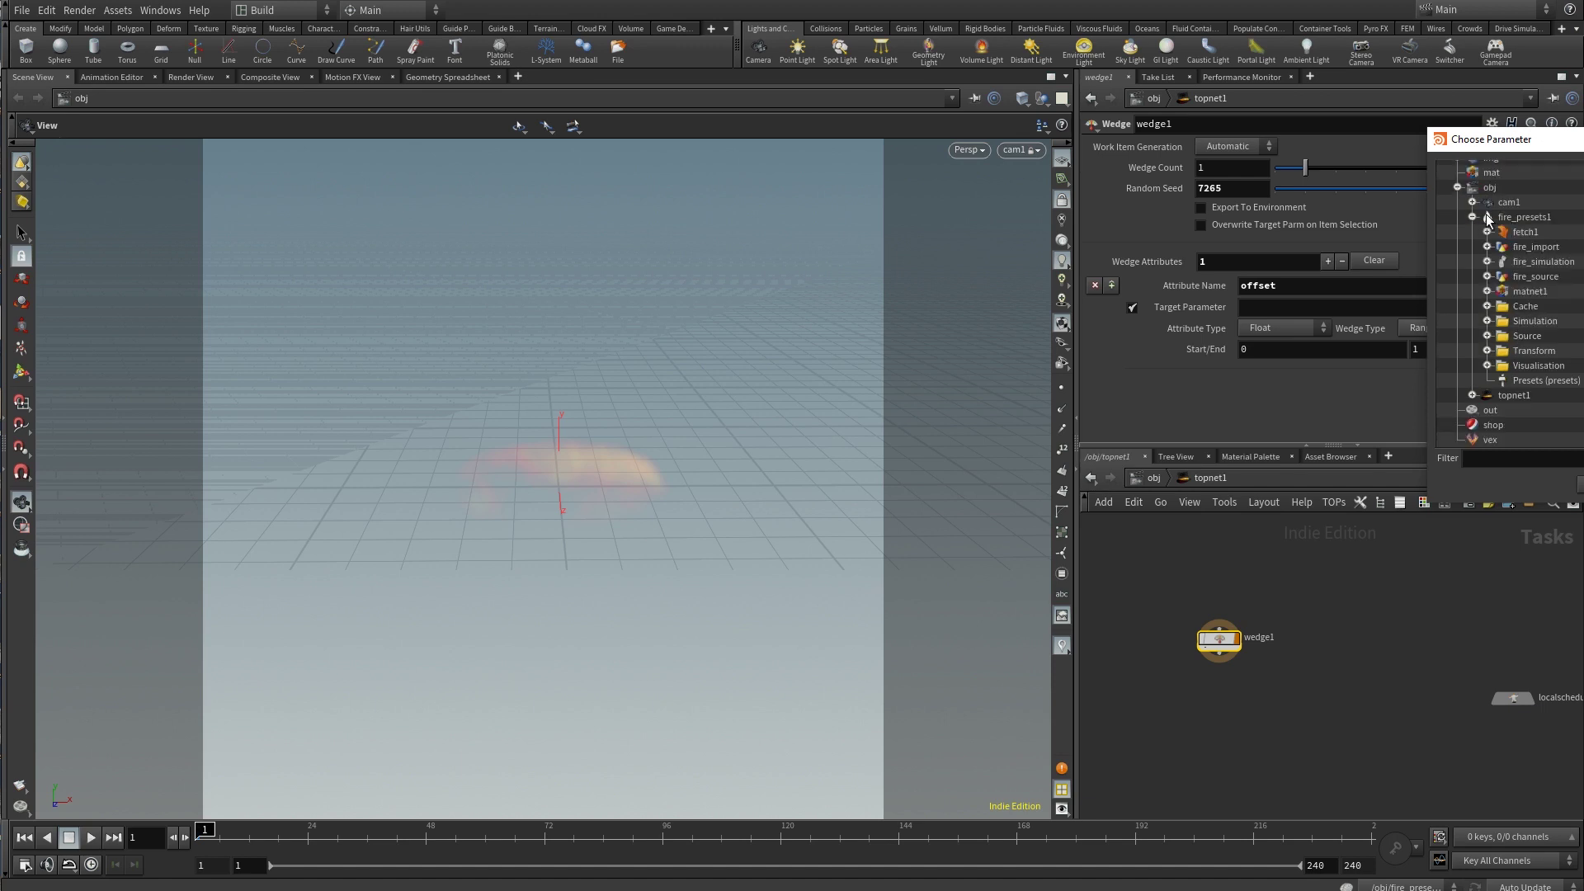
pyautogui.click(1488, 322)
pyautogui.click(1488, 321)
pyautogui.click(1488, 335)
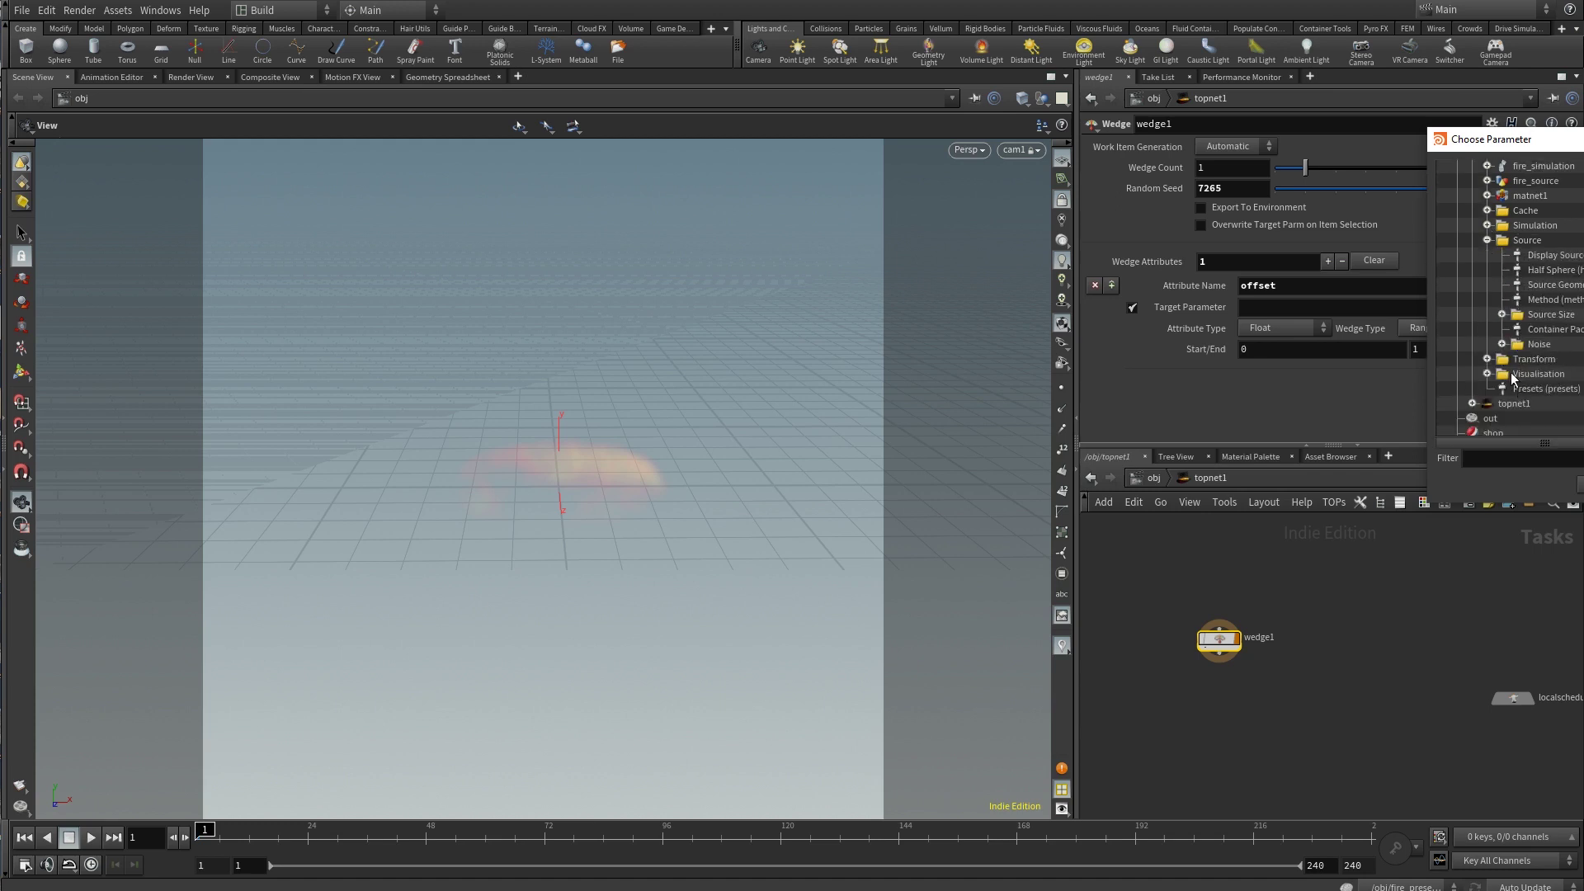
pyautogui.scroll(-2, 1508, 358)
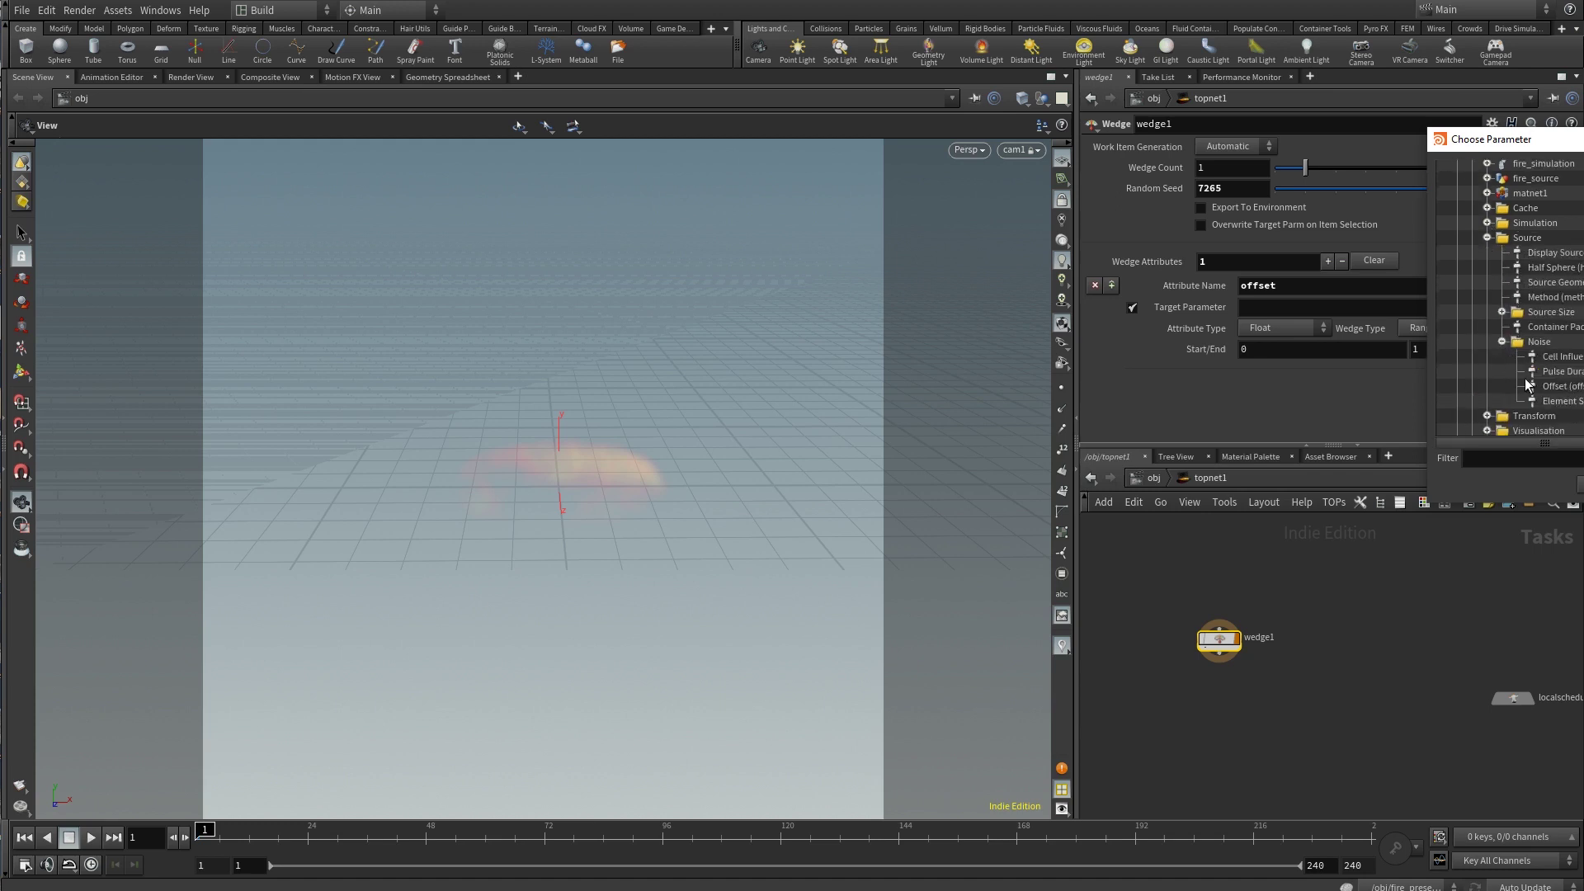
pyautogui.click(1578, 385)
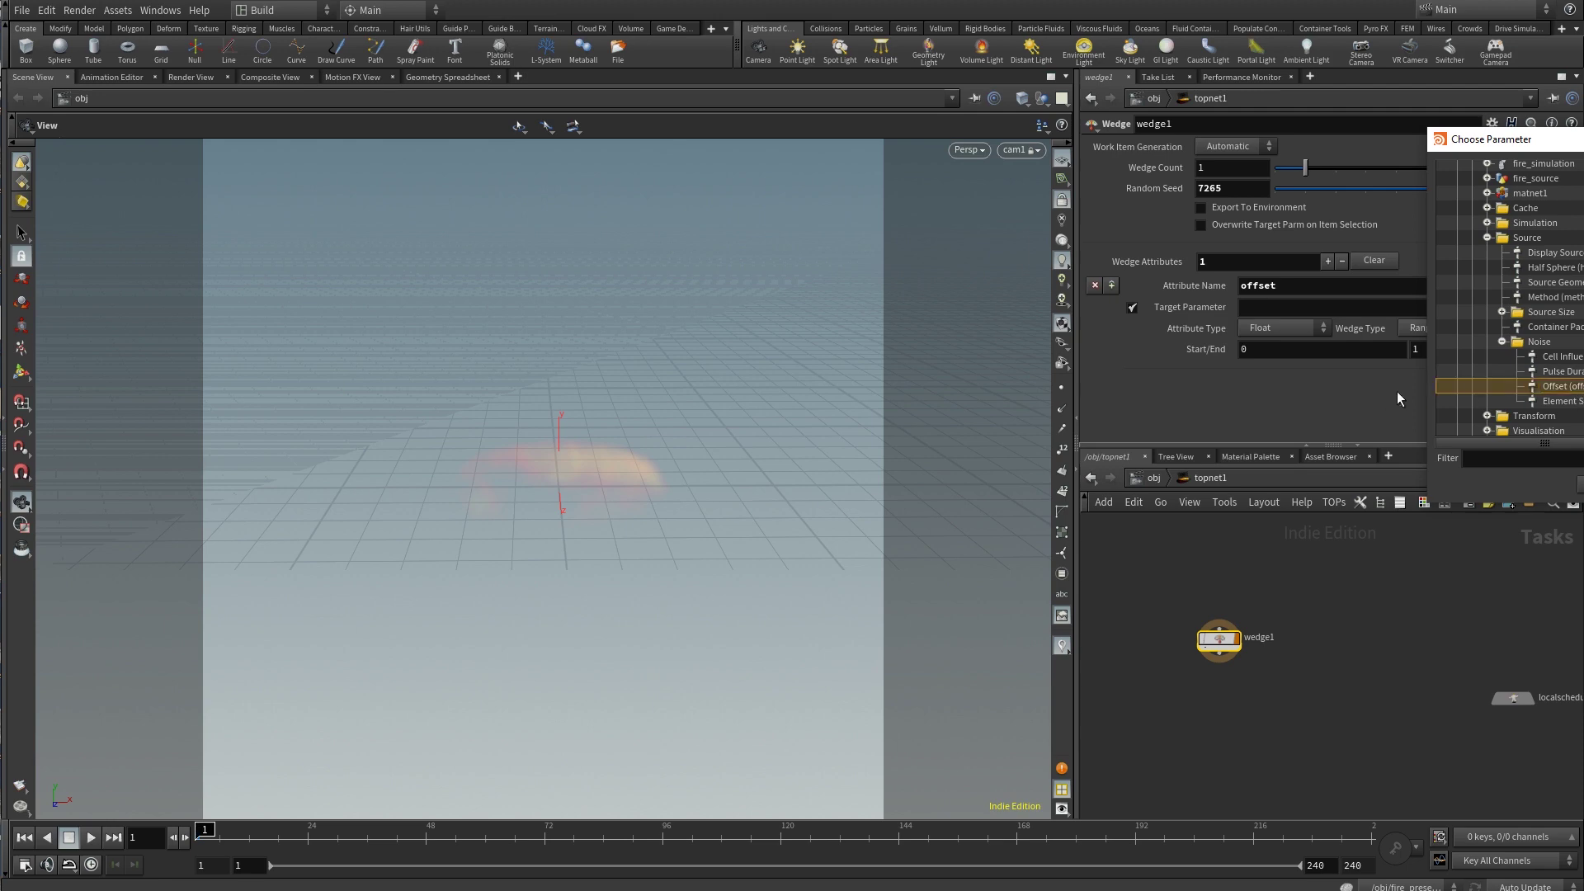
pyautogui.press('Return')
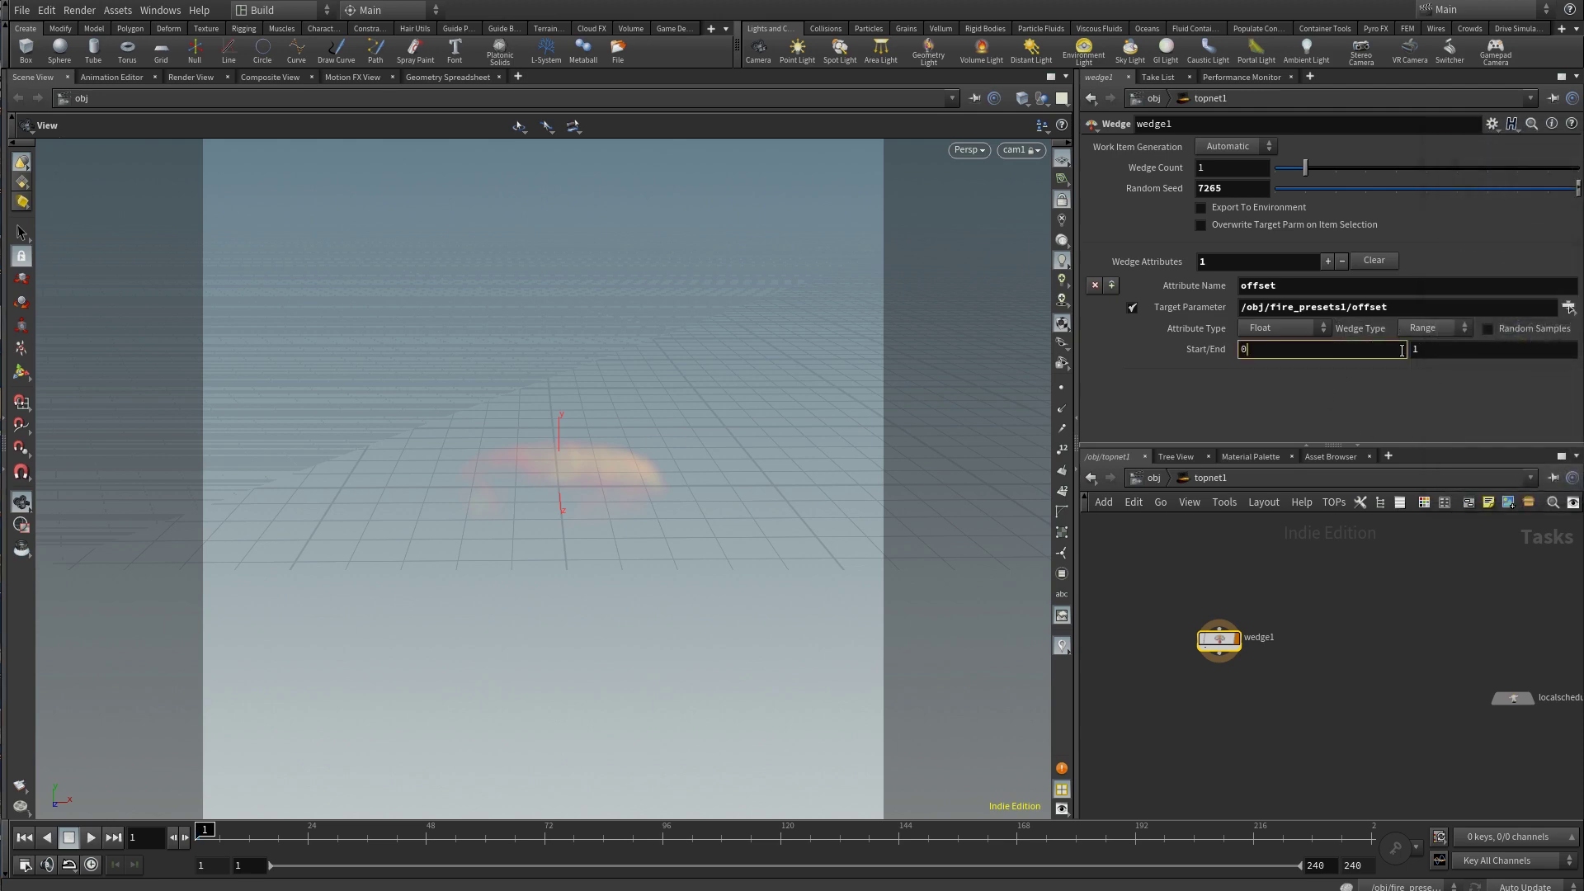
# Set the offset attribute's end value to 20 and the wedge count to 3
pyautogui.click(1429, 350)
pyautogui.write('20')
pyautogui.press('Return')
pyautogui.click(1364, 169)
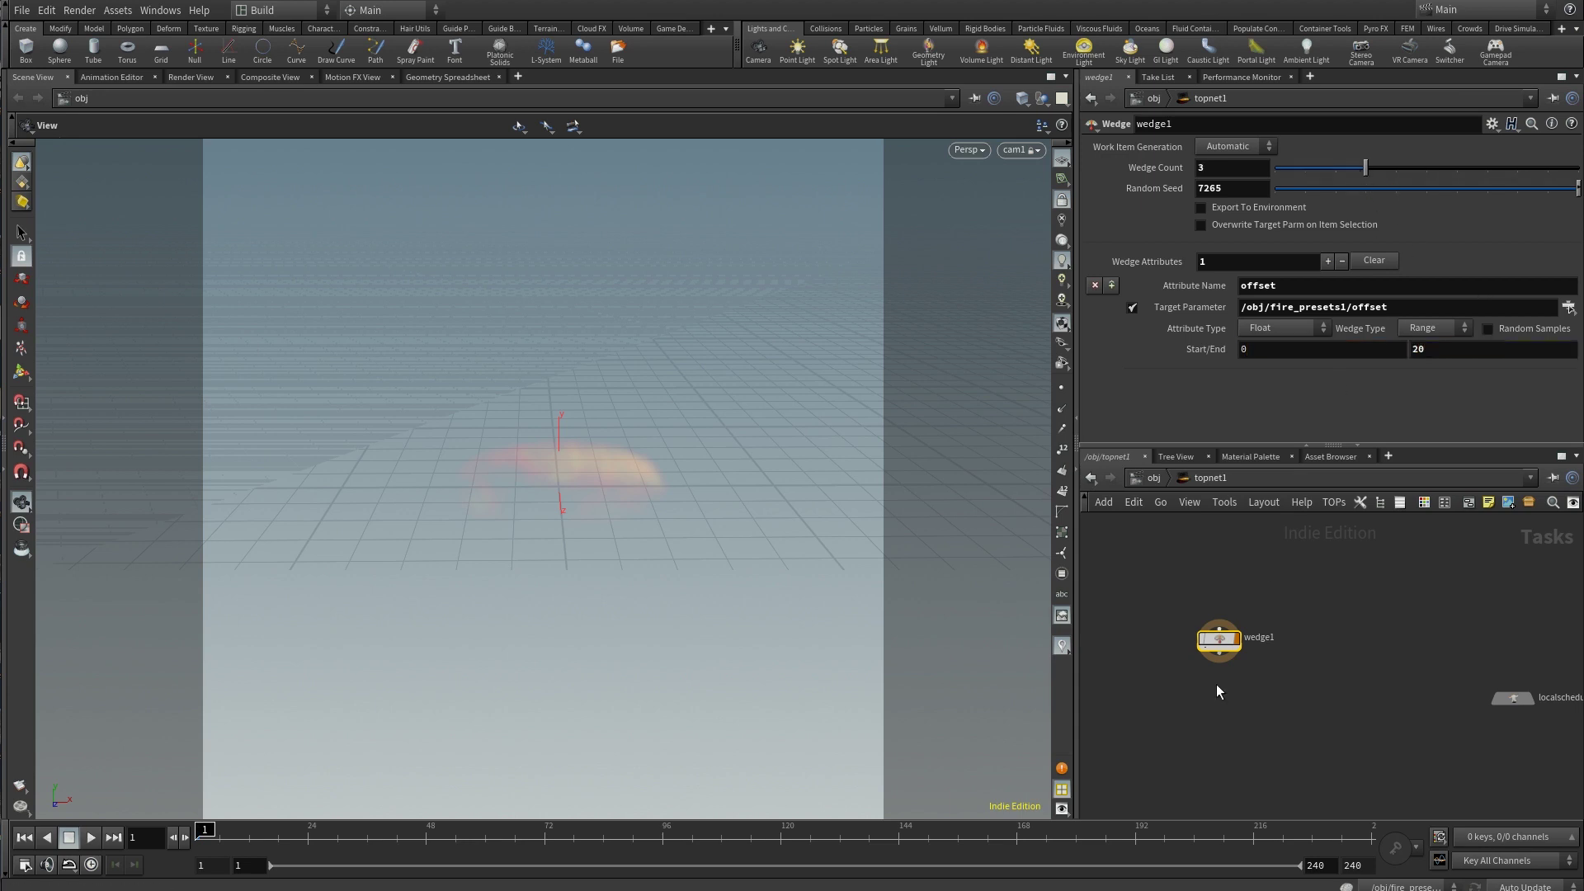
pyautogui.press('Tab')
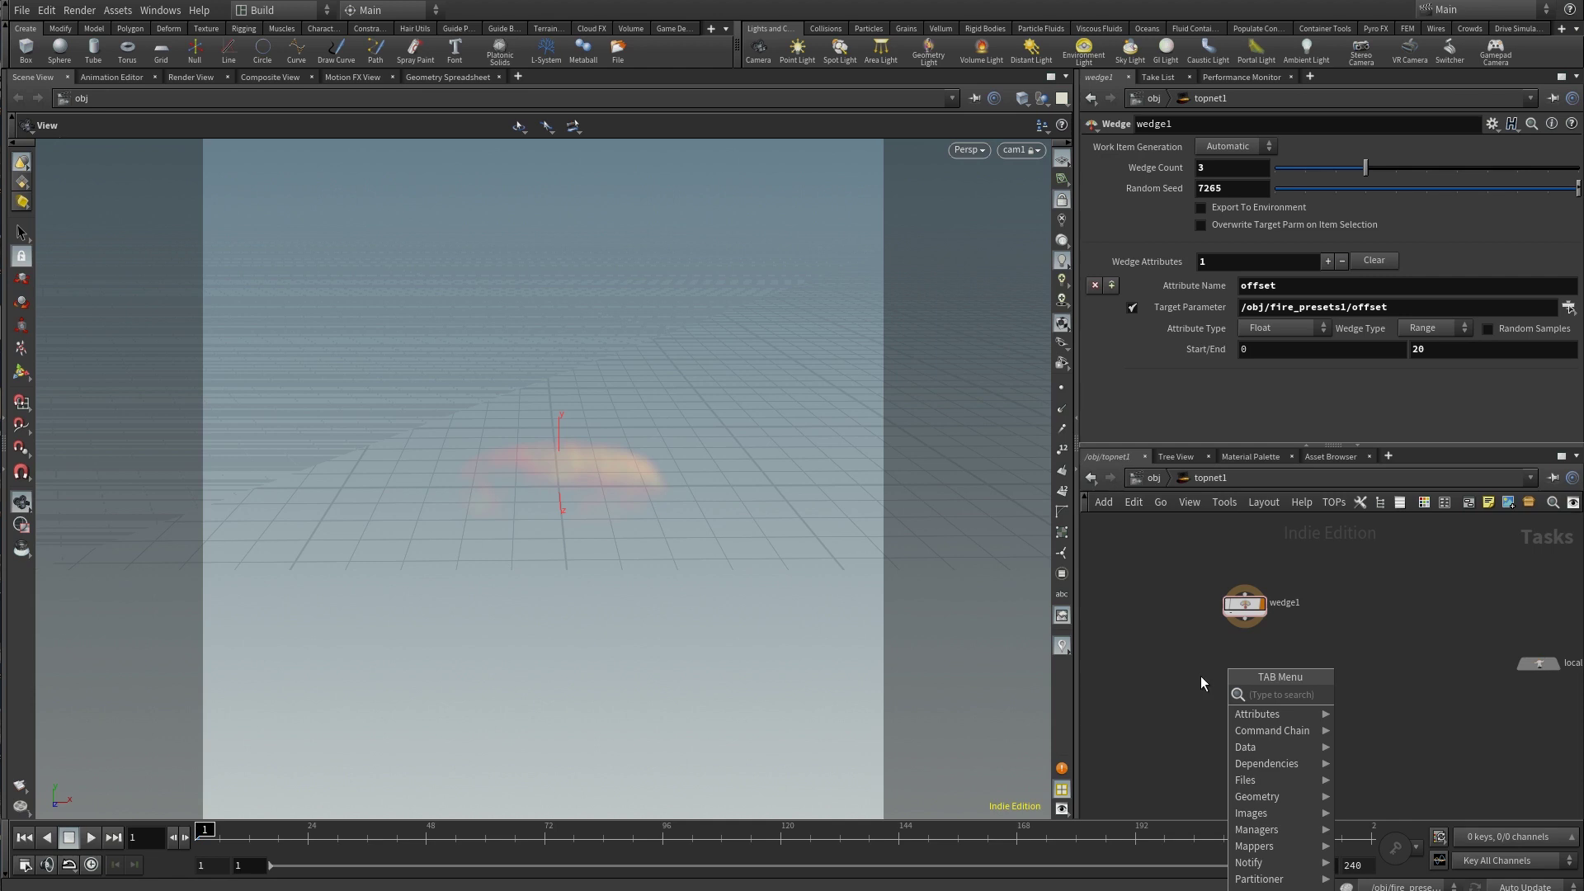
pyautogui.write('wedge')
pyautogui.click(1363, 695)
pyautogui.click(1246, 655)
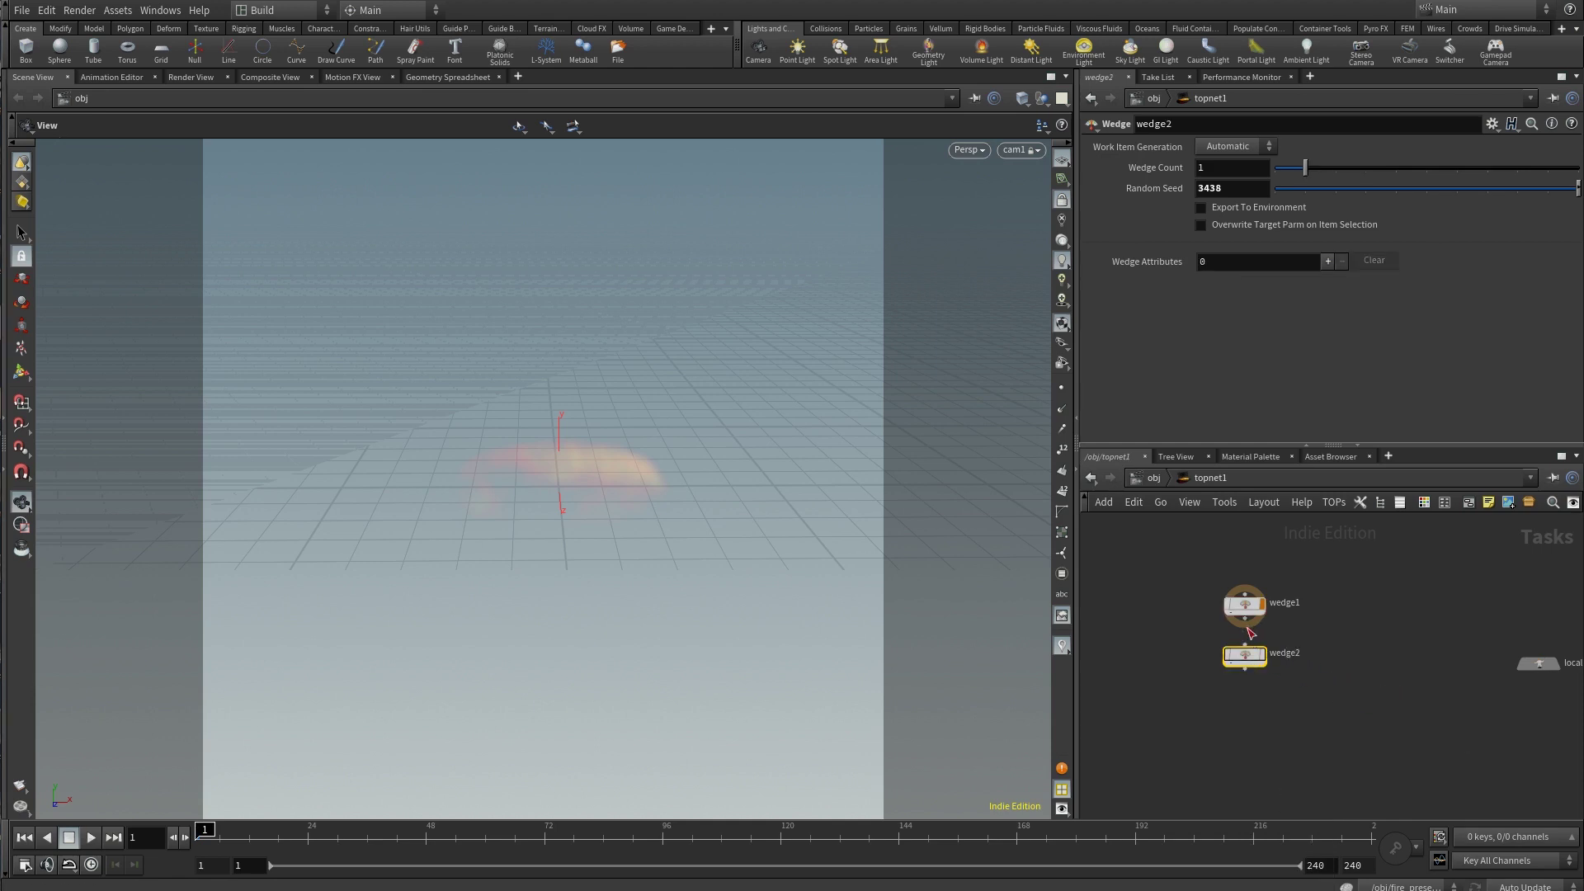
pyautogui.scroll(2, 1262, 660)
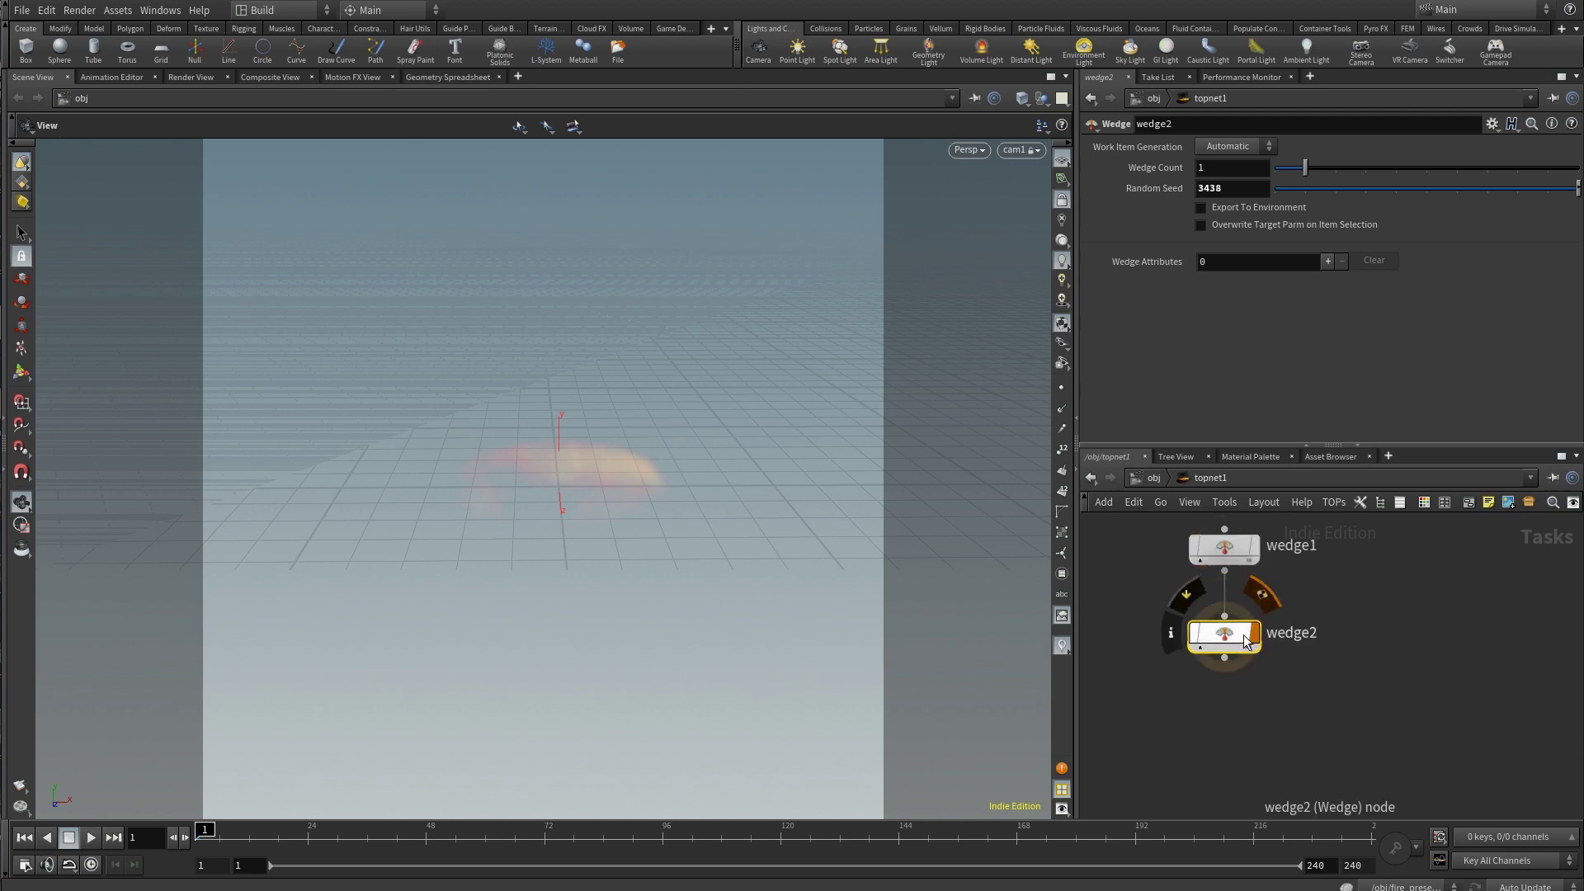
pyautogui.press('Delete')
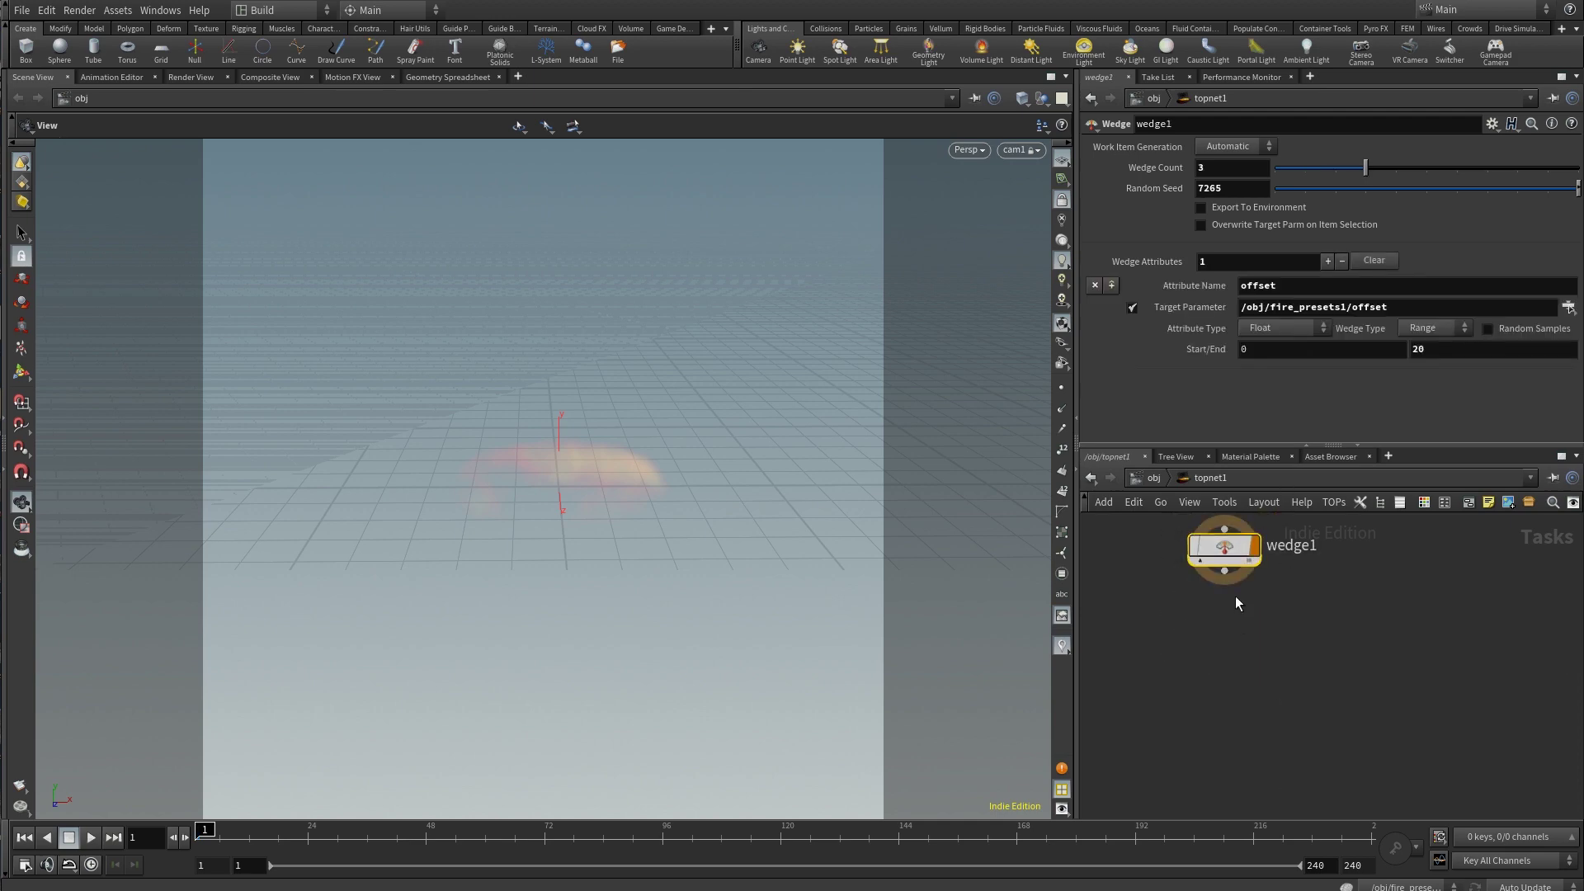
# Test a copy of wedge1 connected below it by generating the static work items, and delete the copy
pyautogui.hotkey('ctrl', 'z')
pyautogui.moveTo(1224, 570); pyautogui.dragTo(1224, 622)
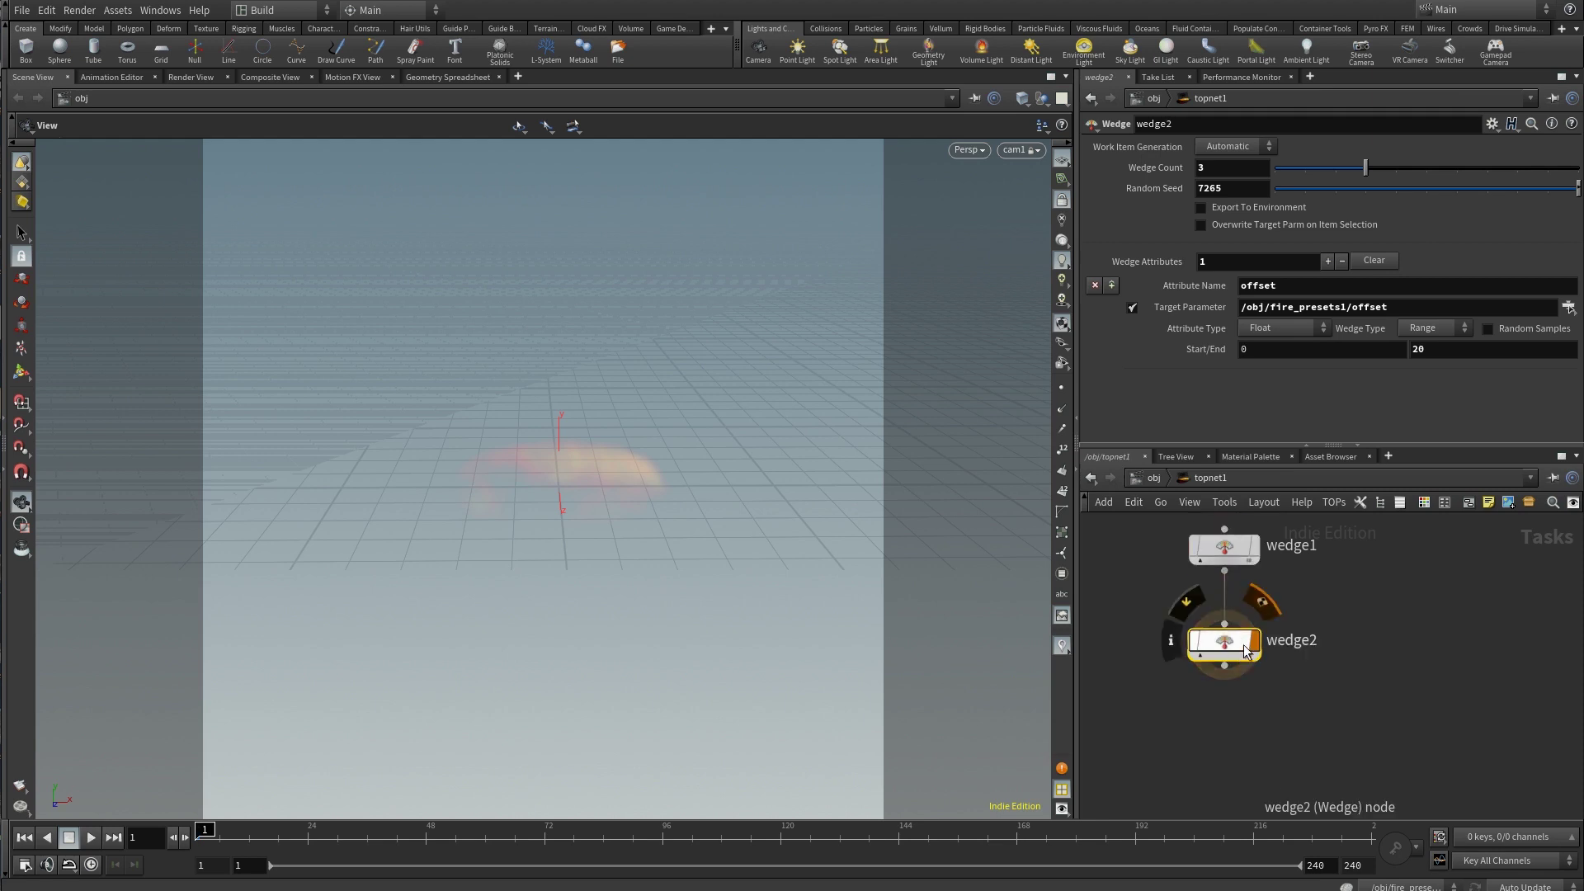
pyautogui.click(1334, 502)
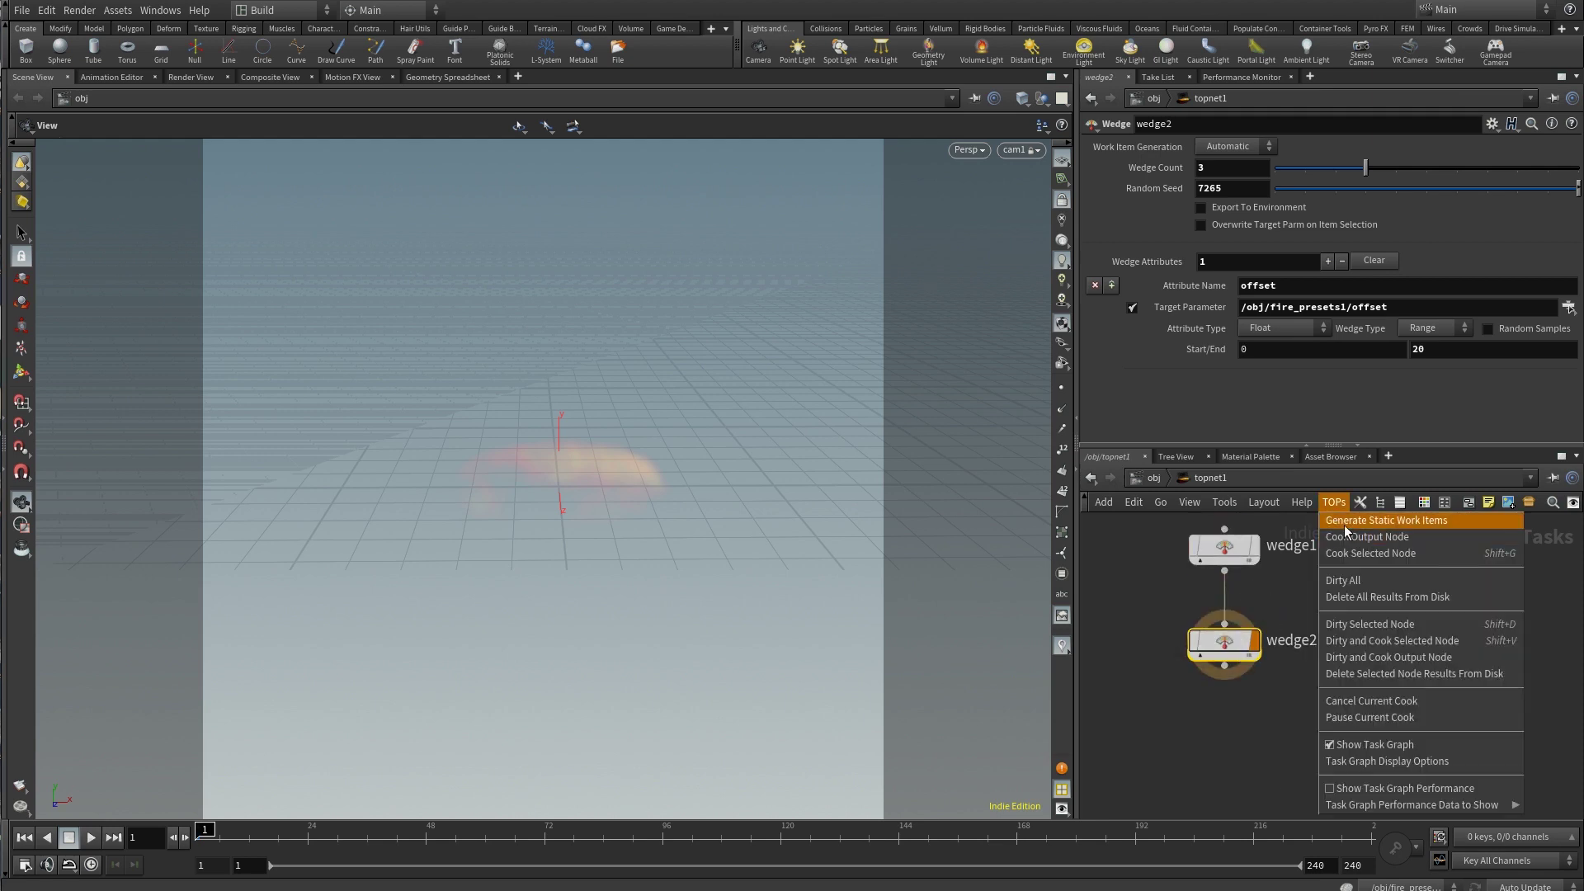
pyautogui.click(1344, 536)
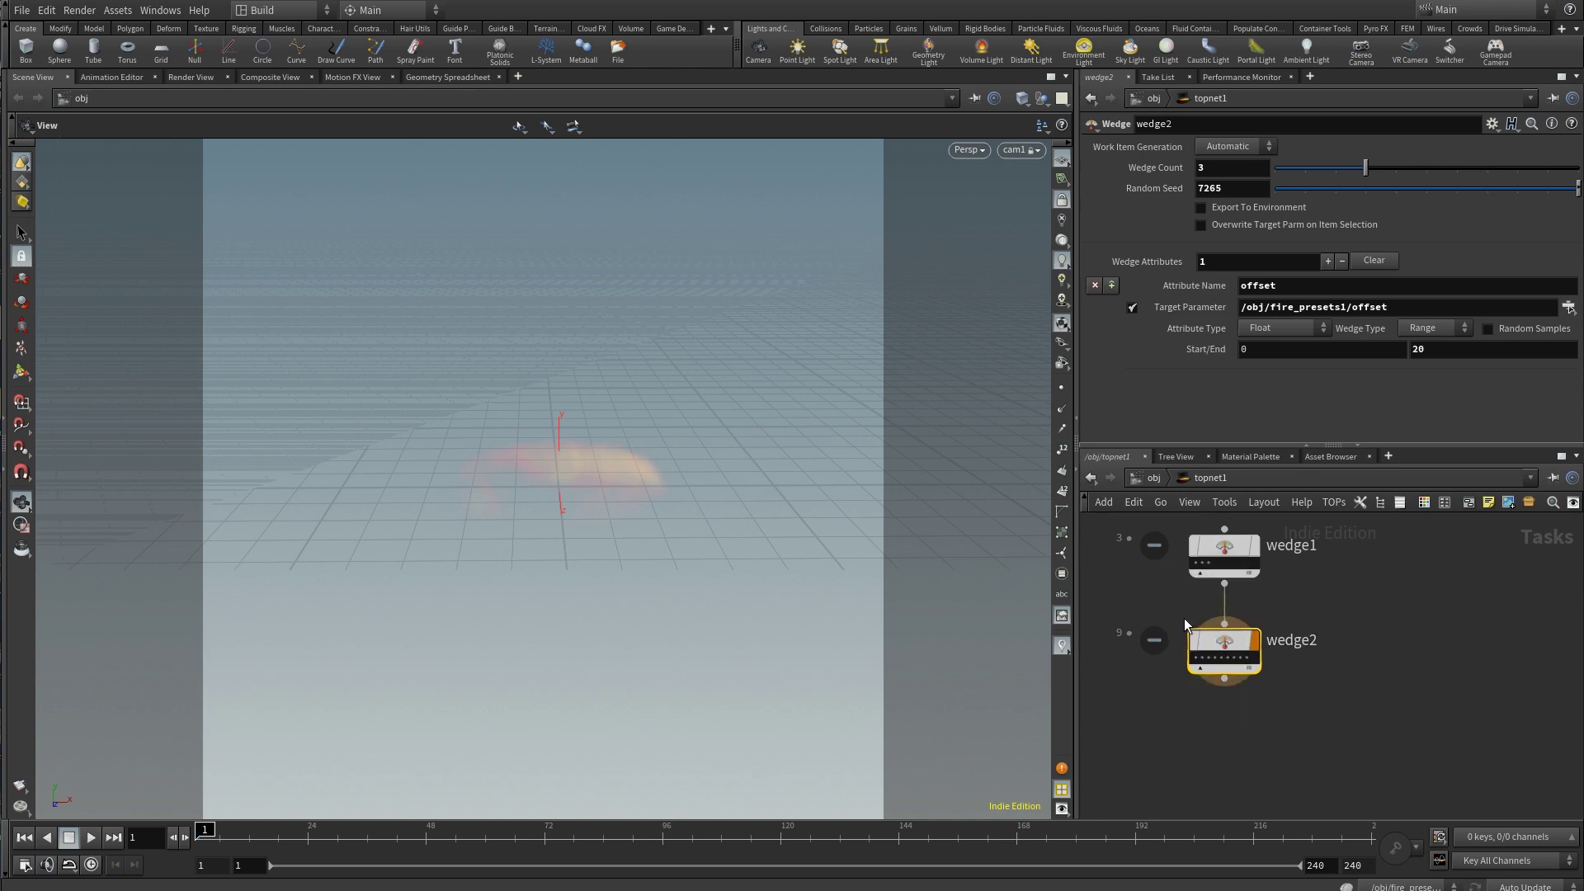
pyautogui.press('Delete')
# Add a ROP Geometry Output node below wedge1 and connect it to the wedge's output
pyautogui.press('Tab')
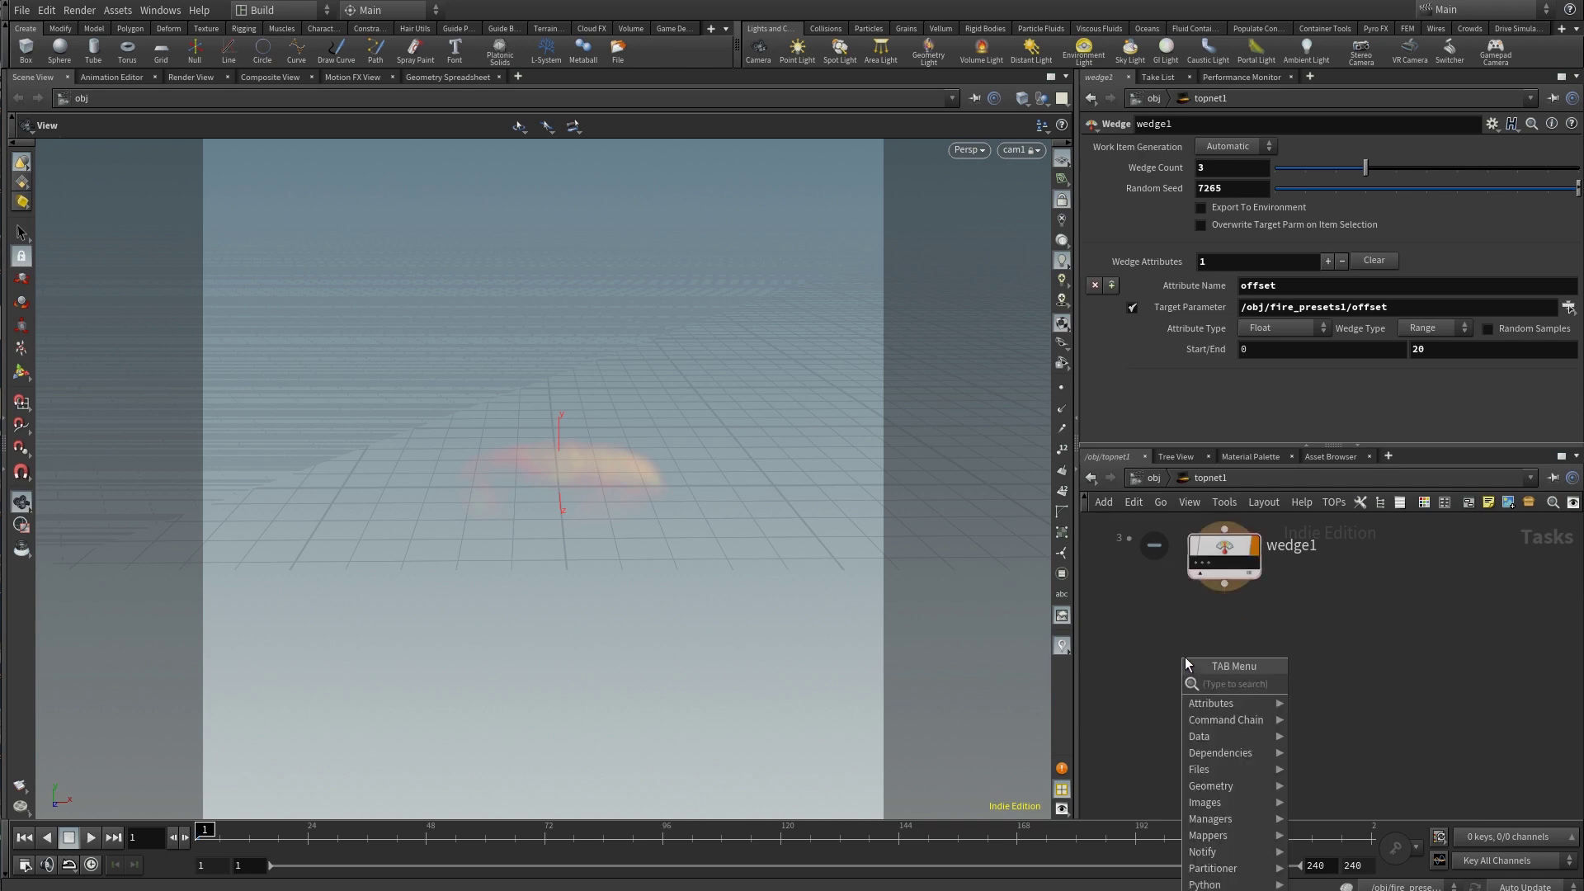
pyautogui.write('rop')
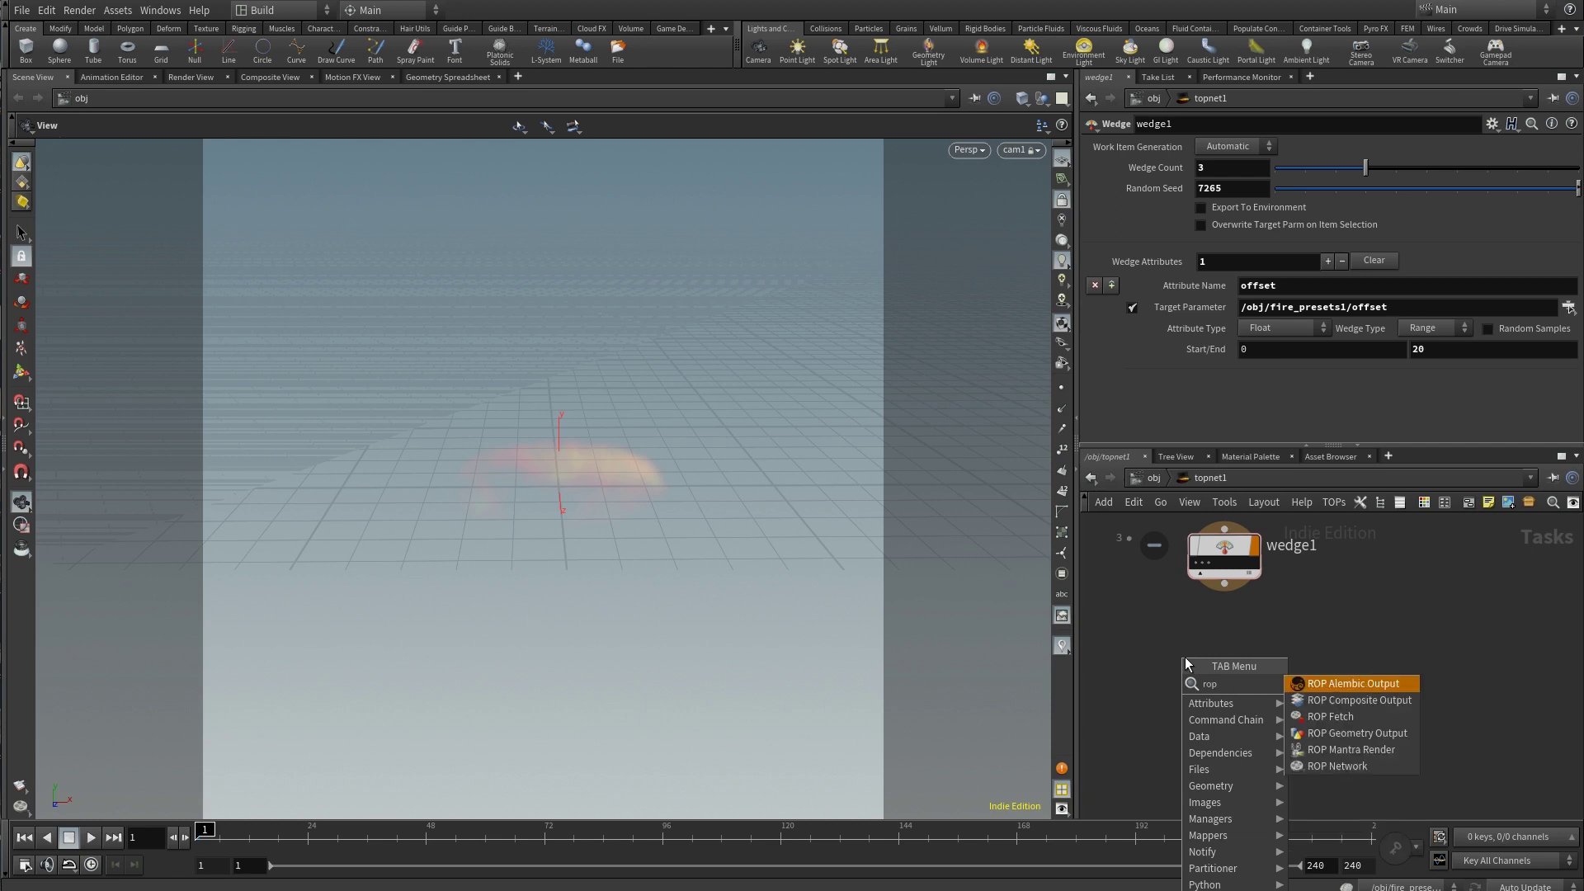
pyautogui.press('Down')
pyautogui.press('Down')
pyautogui.press('Down')
pyautogui.press('Return')
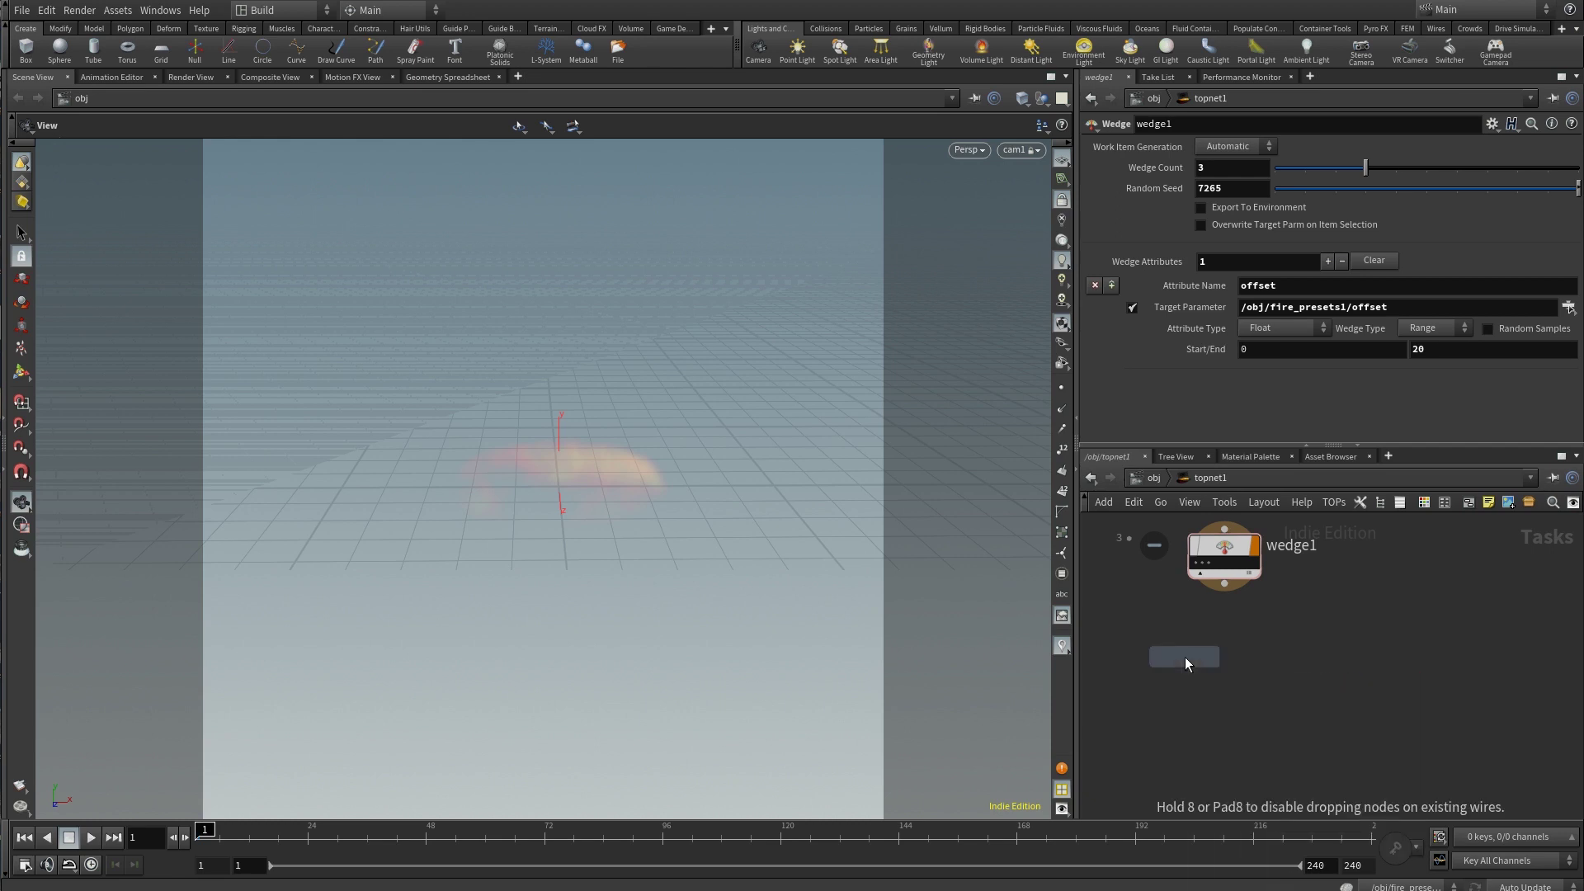
pyautogui.click(1188, 660)
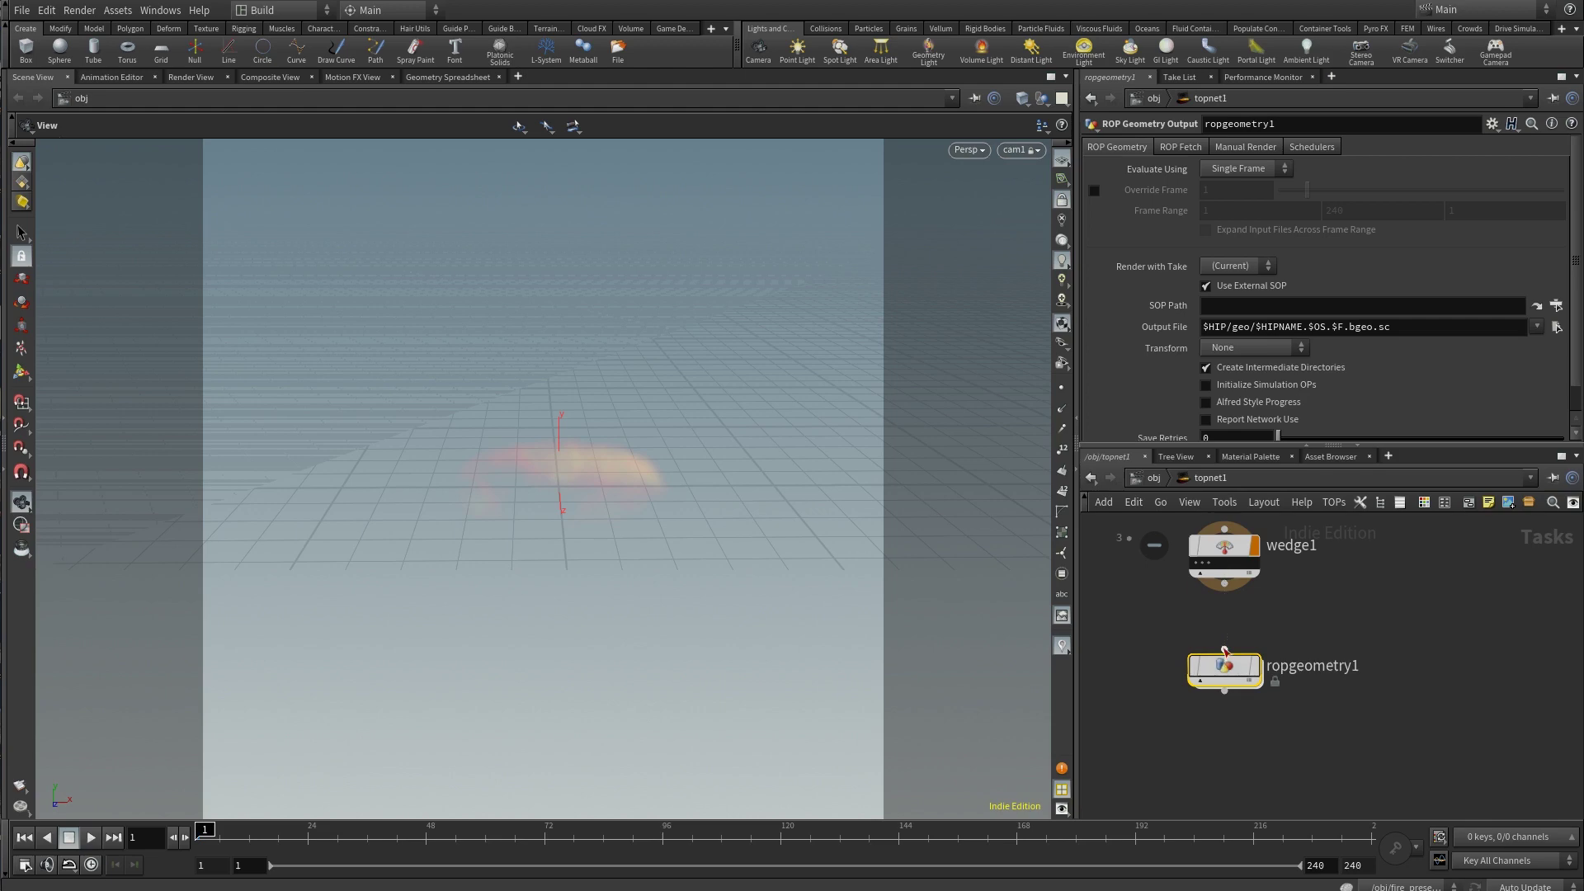
pyautogui.moveTo(1229, 657); pyautogui.dragTo(1231, 642)
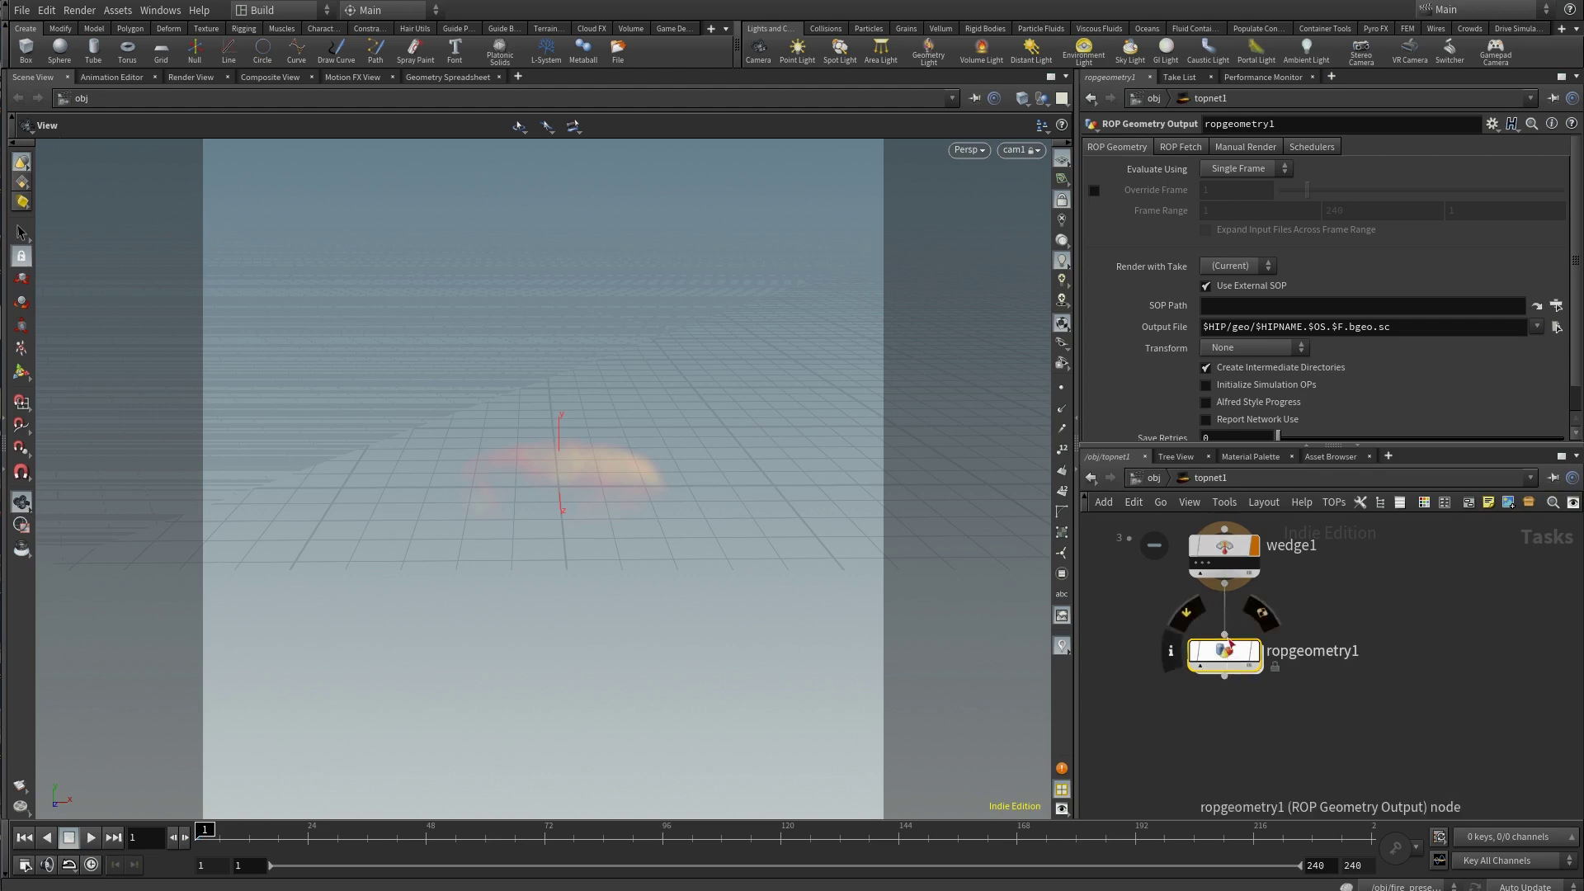
# Set the SOP Path of the ROP Geometry Output node to /obj/fire_presets1
pyautogui.click(1224, 554)
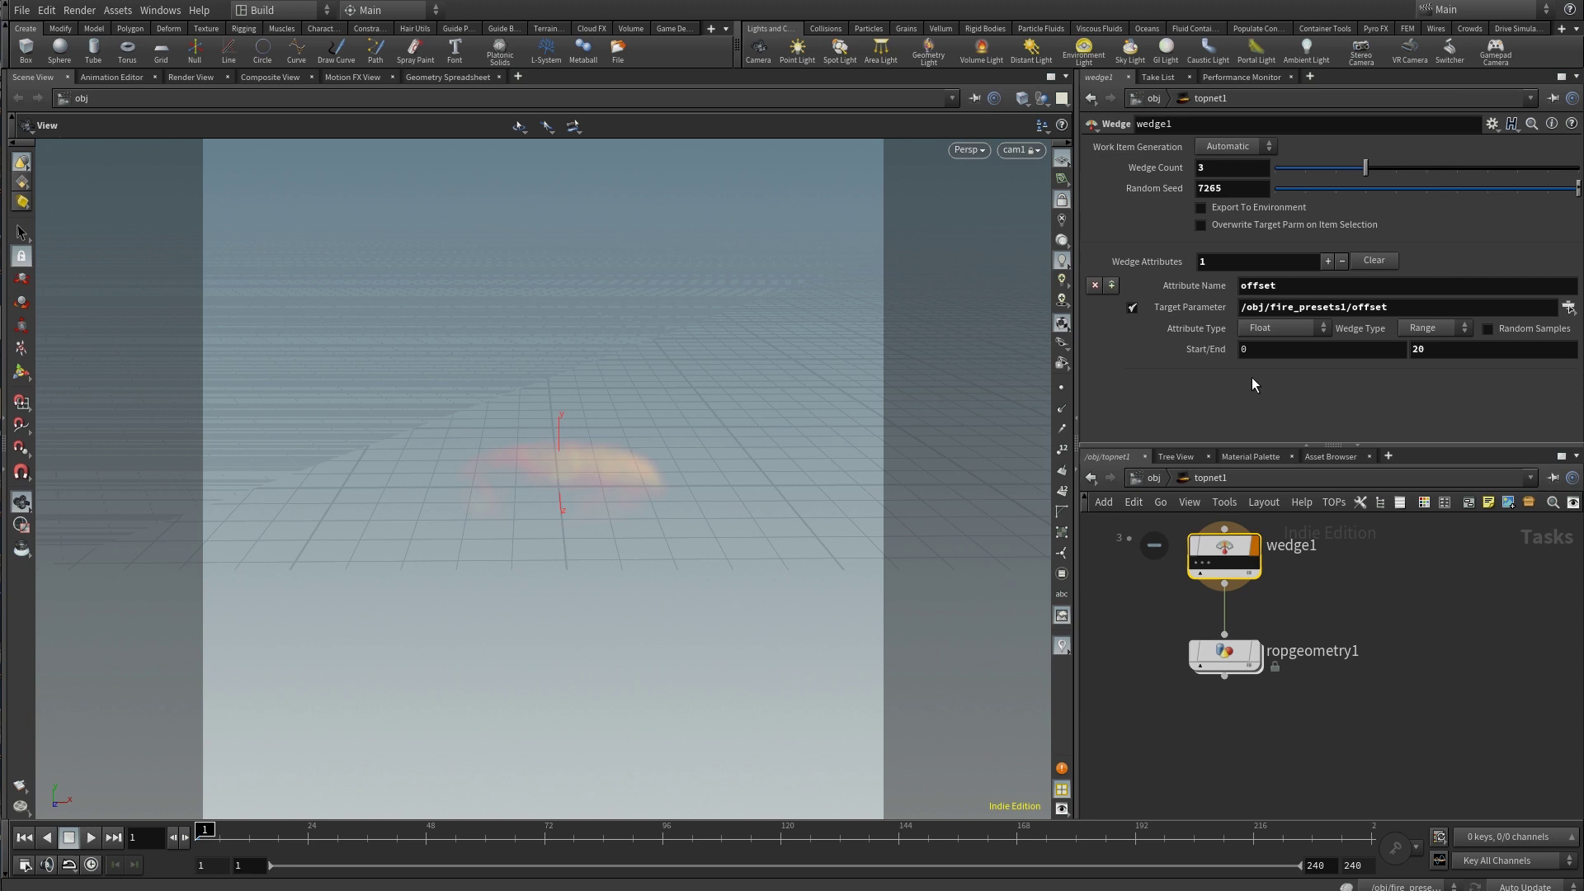
pyautogui.click(1229, 651)
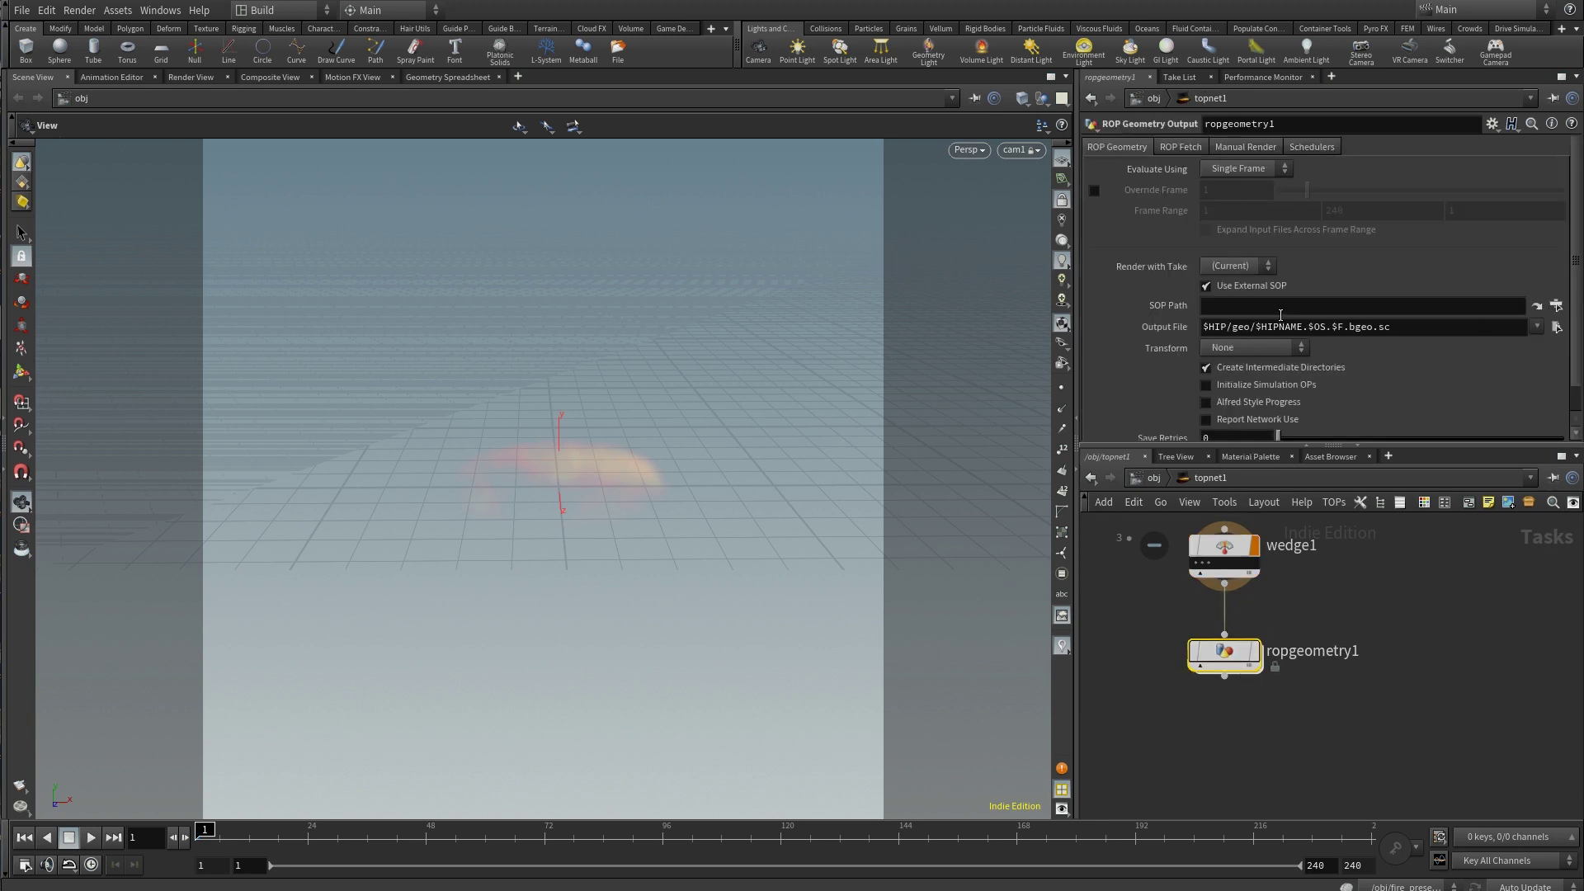
pyautogui.click(1556, 305)
pyautogui.click(1539, 252)
pyautogui.doubleClick(1536, 238)
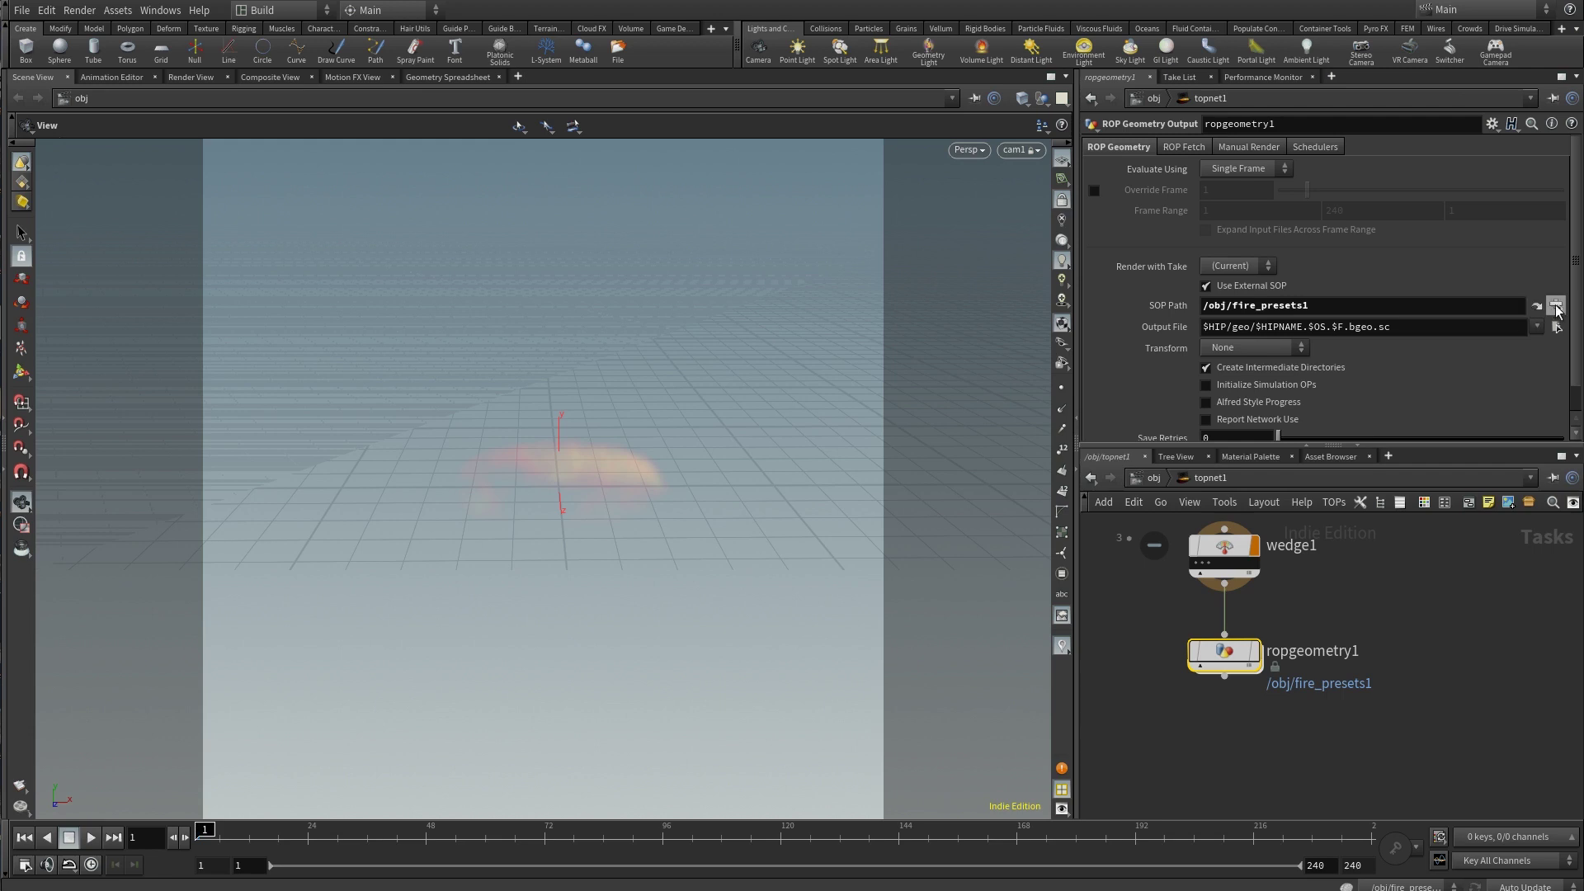
# Set the SOP Path of the ROP Geometry Output node to /obj/fire_presets1/fire_import/RENDER
pyautogui.click(1556, 306)
pyautogui.click(1485, 239)
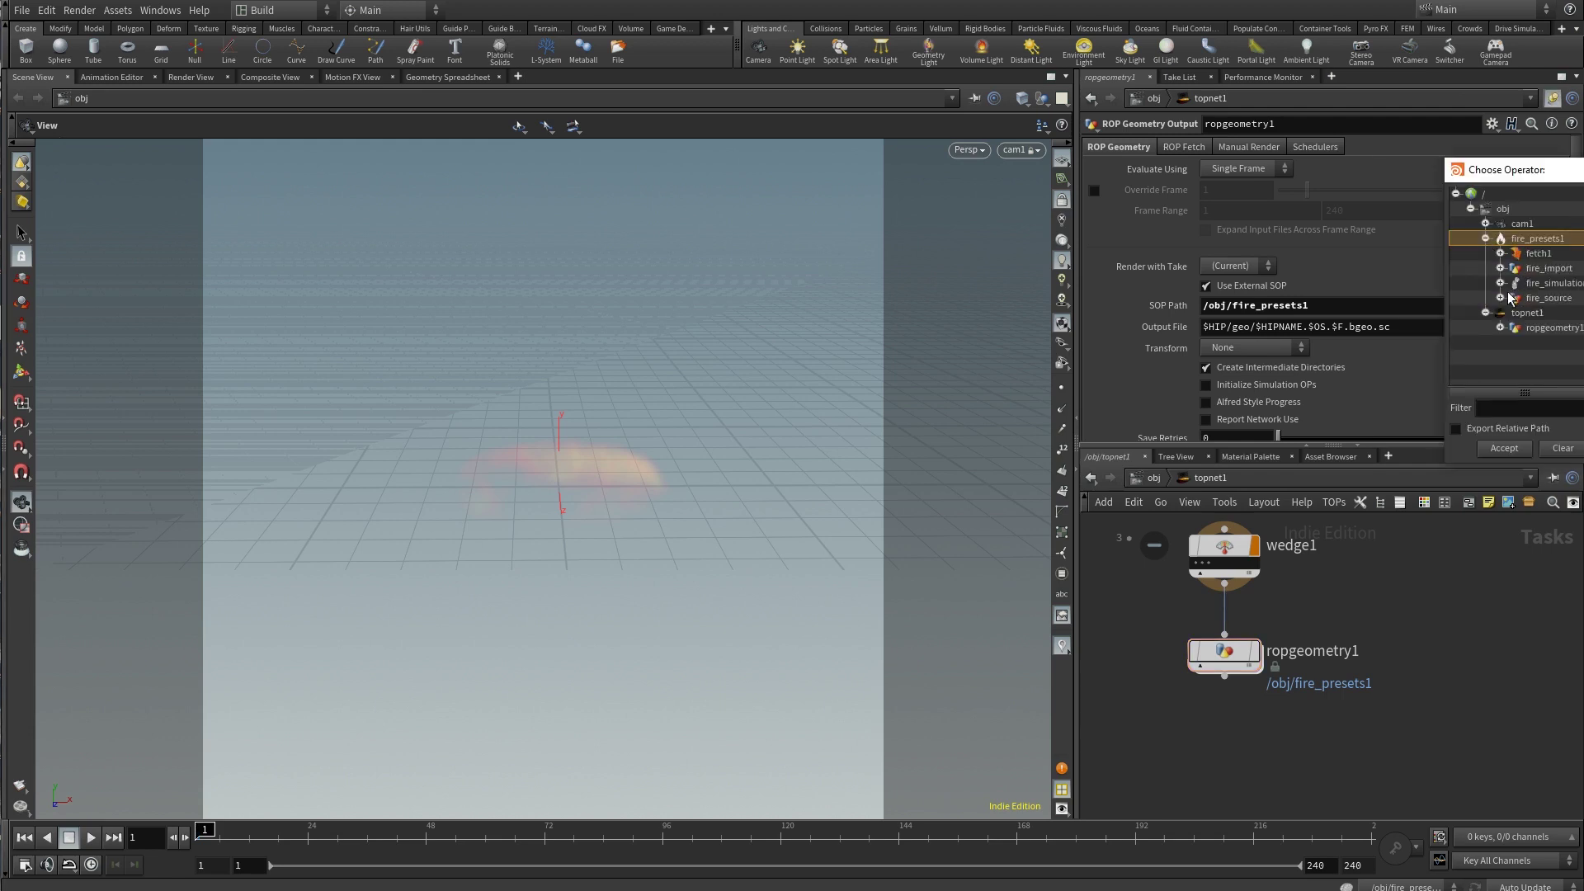
pyautogui.click(1500, 268)
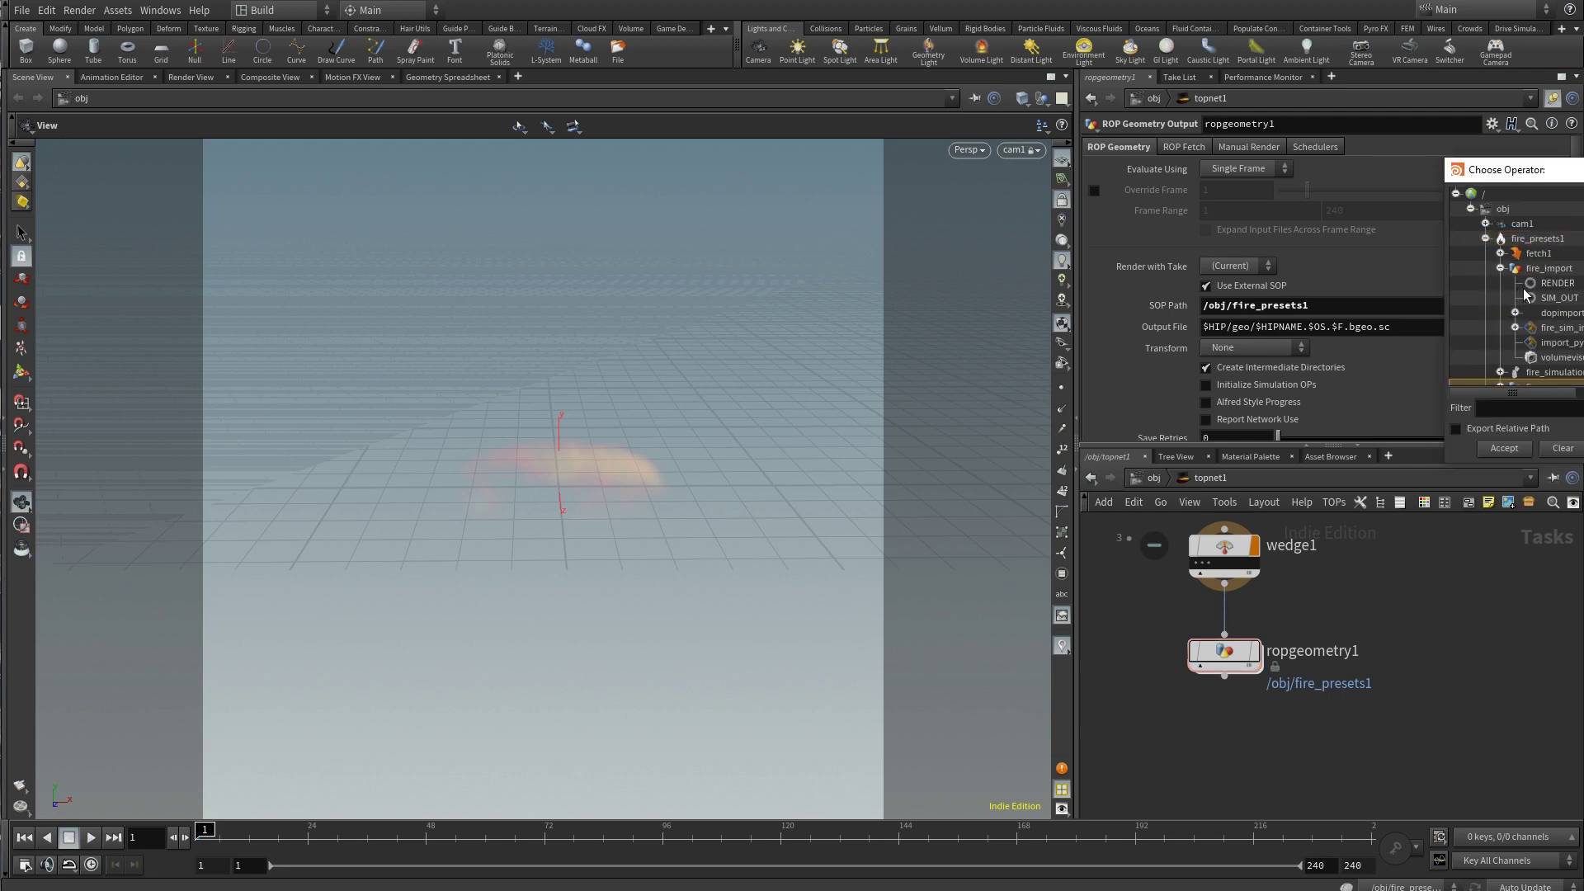
pyautogui.doubleClick(1532, 289)
pyautogui.click(1333, 305)
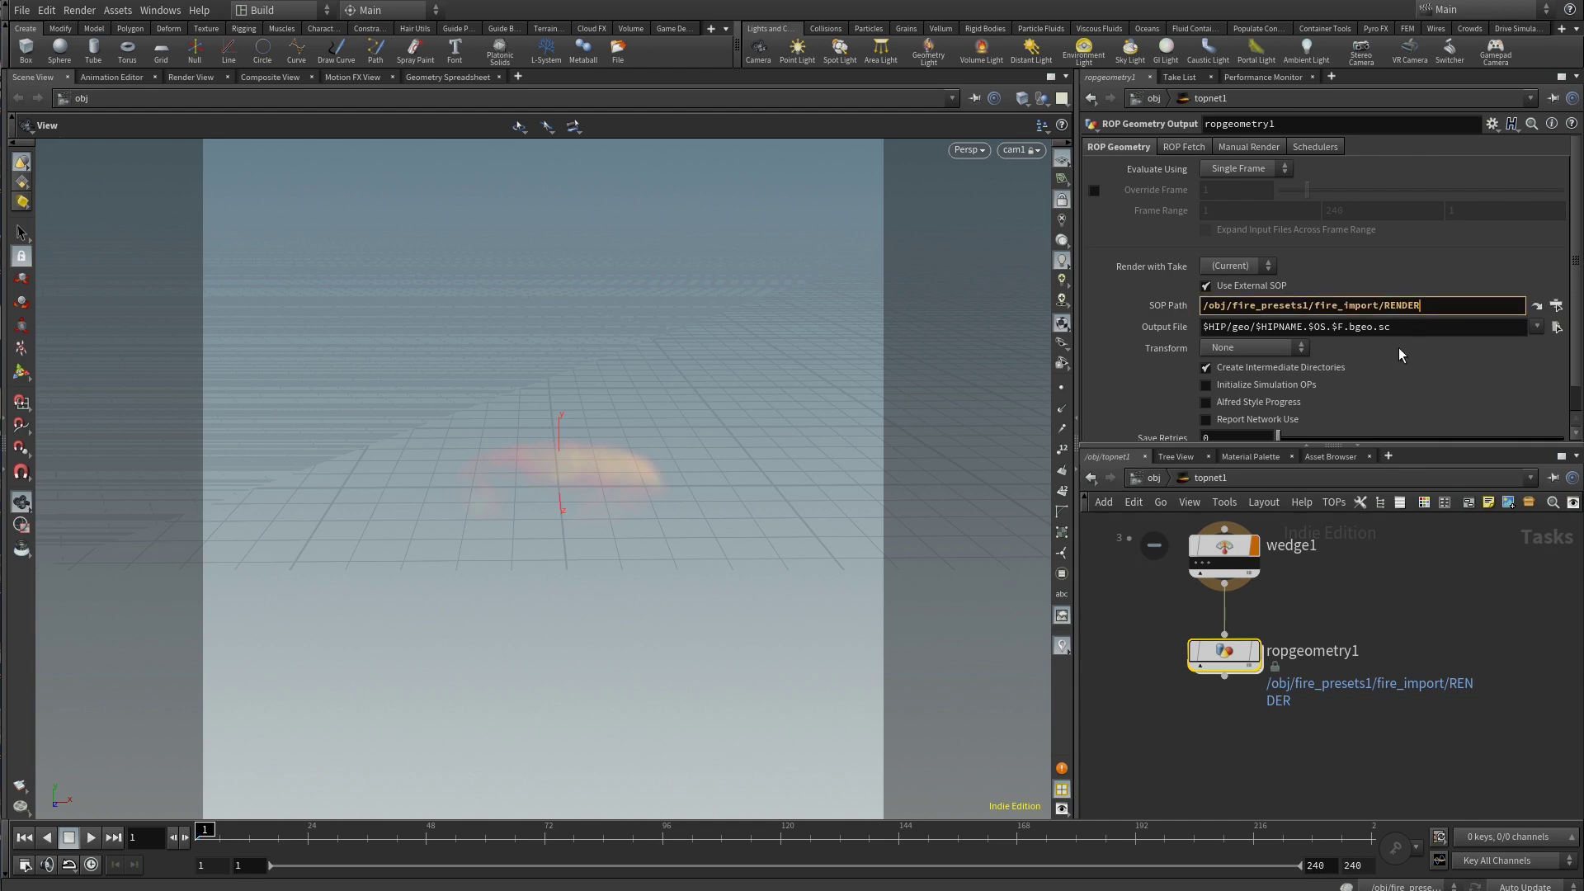
# Add a ROP Mantra Render node below ropgeometry1 and connect it to the geometry node's output
pyautogui.scroll(-1, 1398, 618)
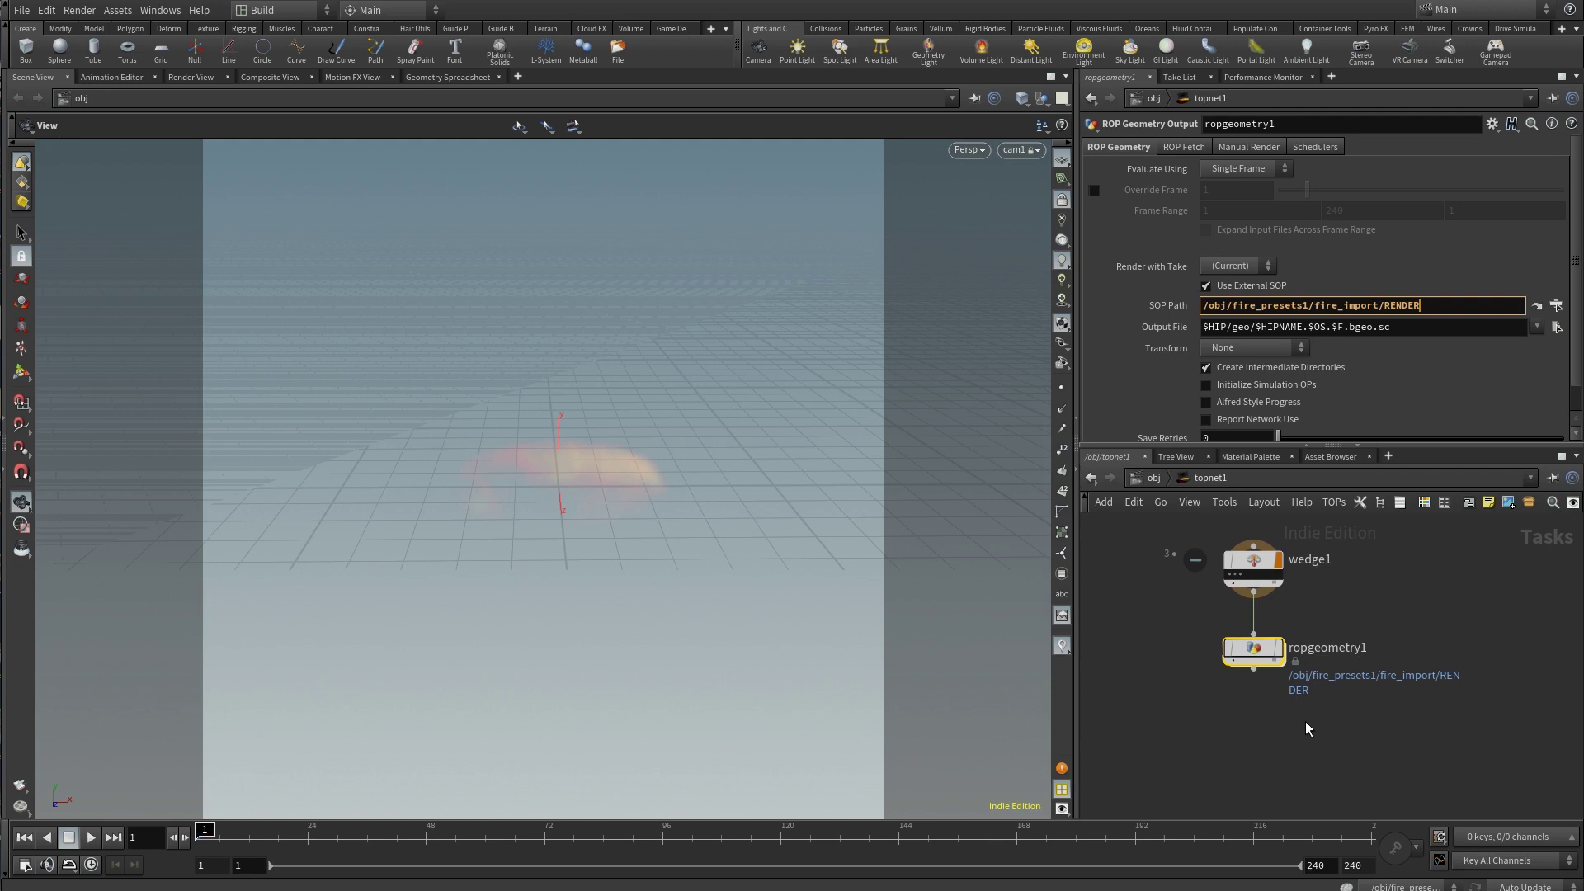
pyautogui.scroll(2, 1241, 737)
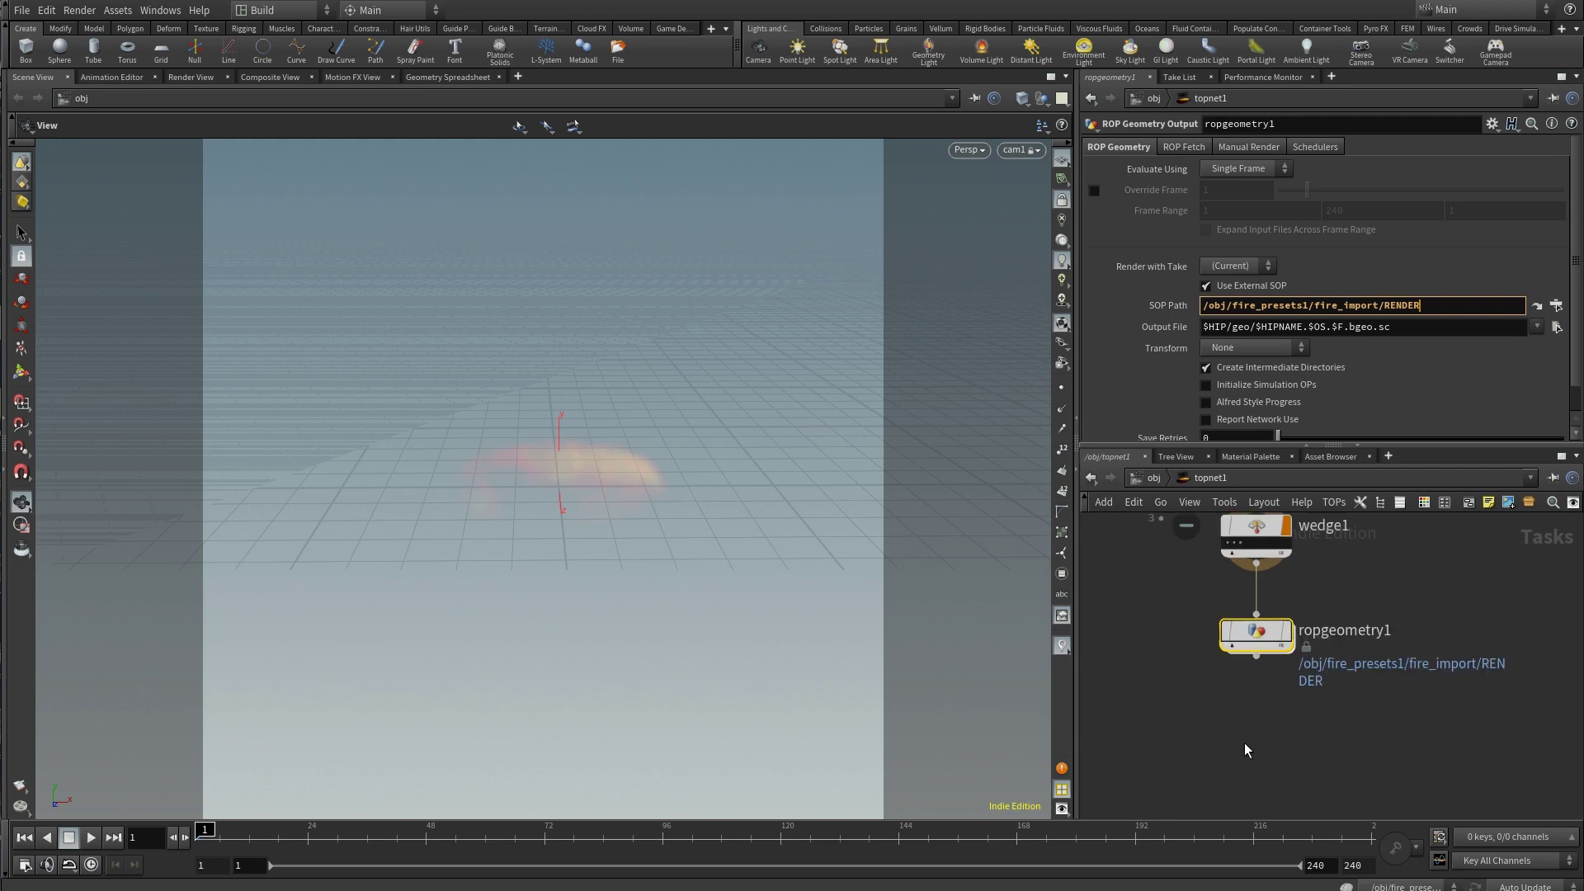
pyautogui.press('Tab')
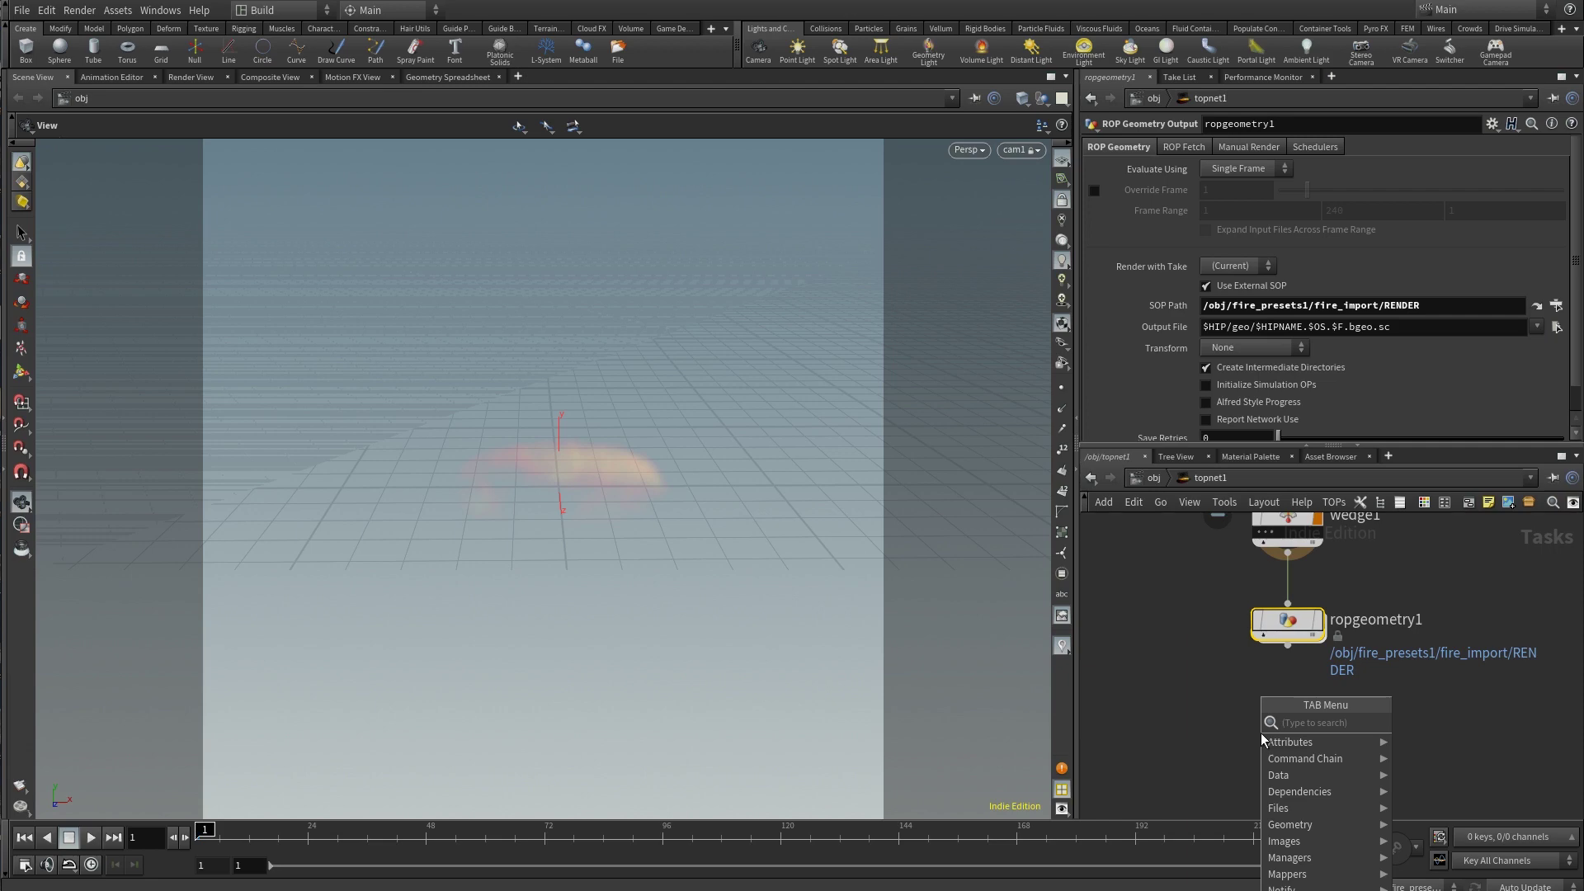
pyautogui.write('rop')
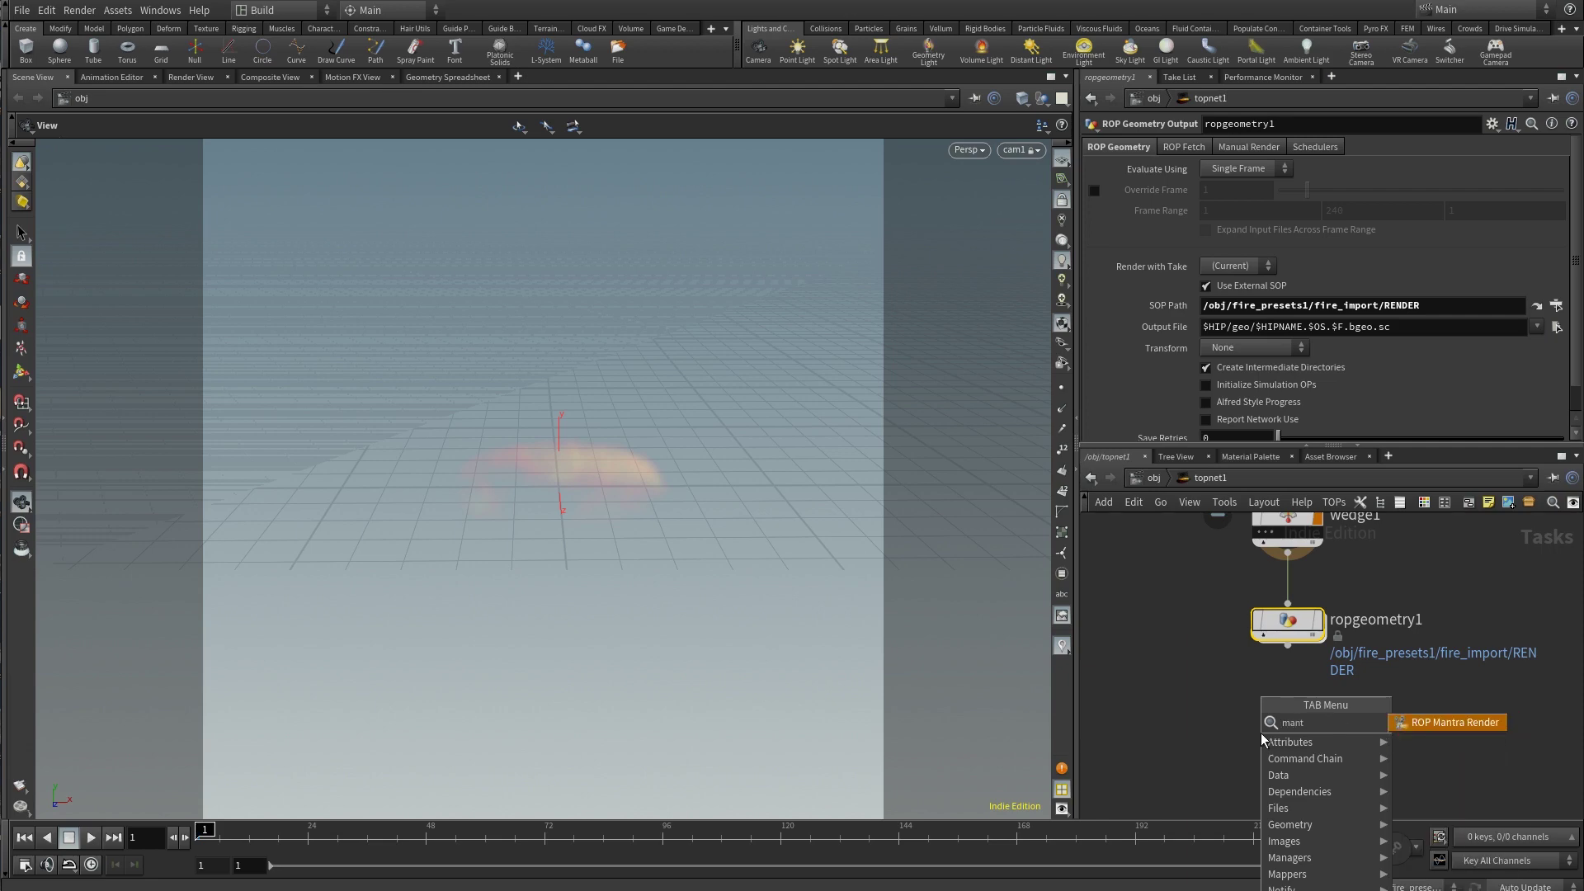
pyautogui.press('Return')
pyautogui.click(1274, 742)
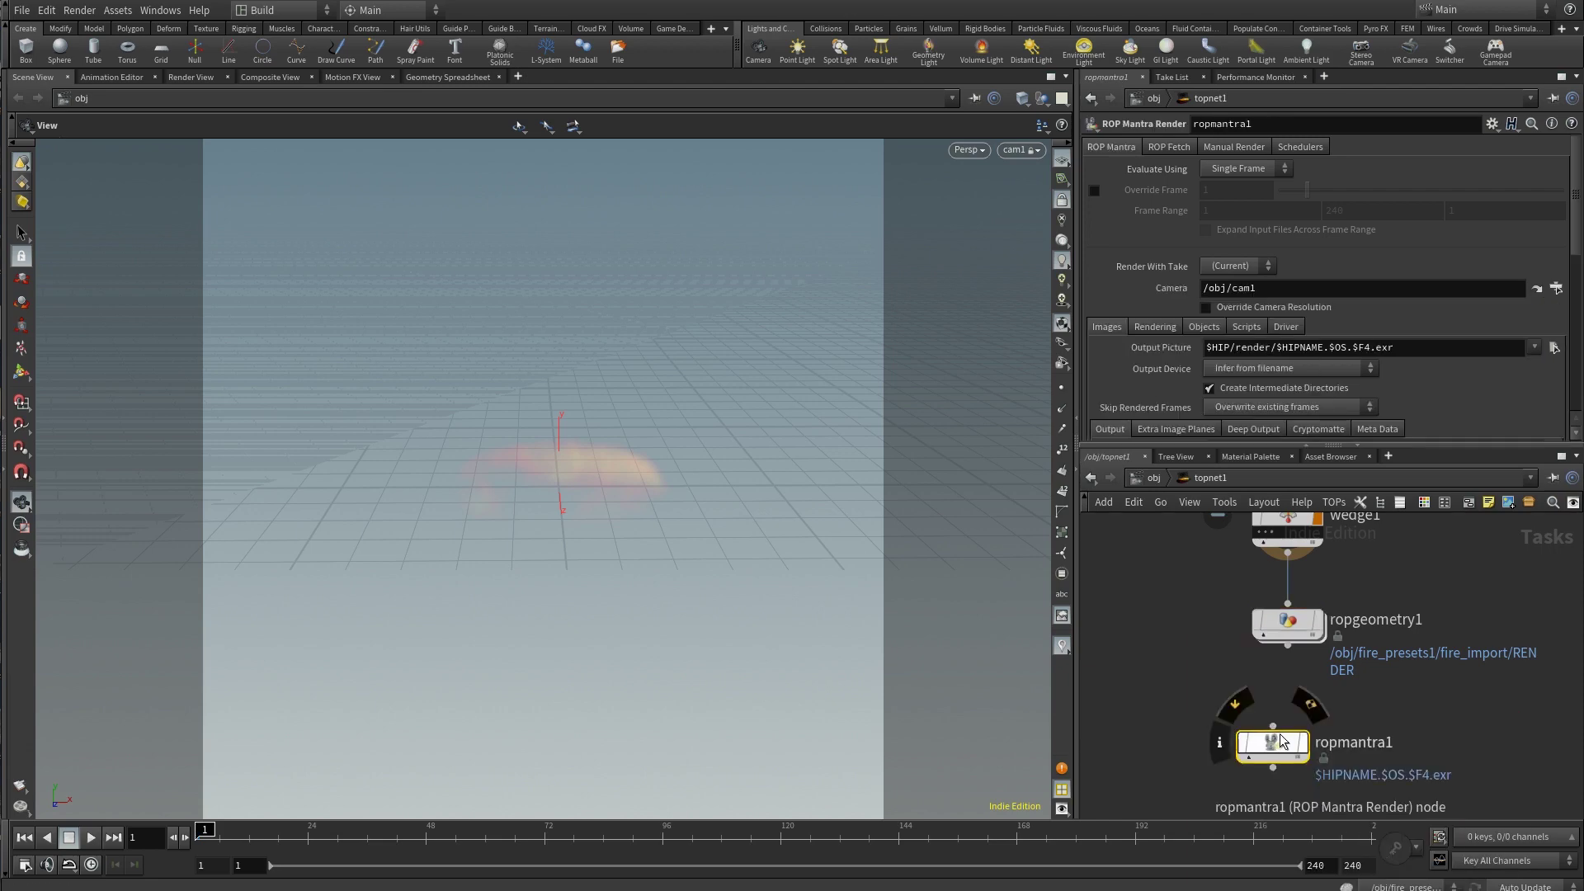
pyautogui.moveTo(1285, 741)
pyautogui.mouseDown()
pyautogui.moveTo(1312, 695)
pyautogui.moveTo(1297, 764)
pyautogui.mouseUp()
pyautogui.moveTo(1298, 758)
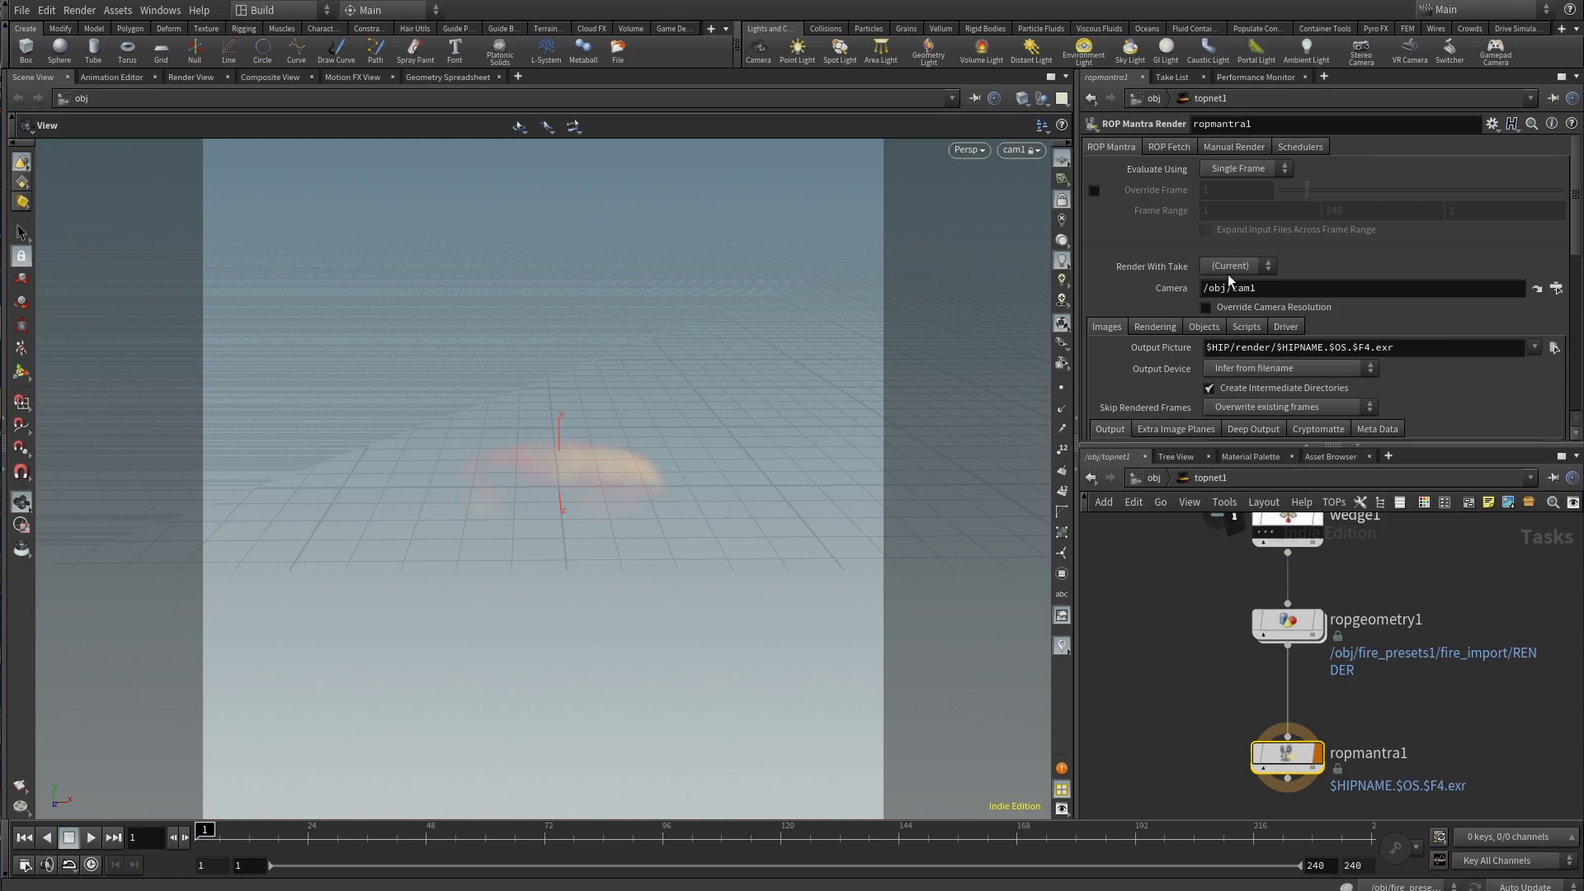
# Set ropgeometry1 to evaluate using Frame Range and set the timeline's end frame to 100
pyautogui.click(1287, 623)
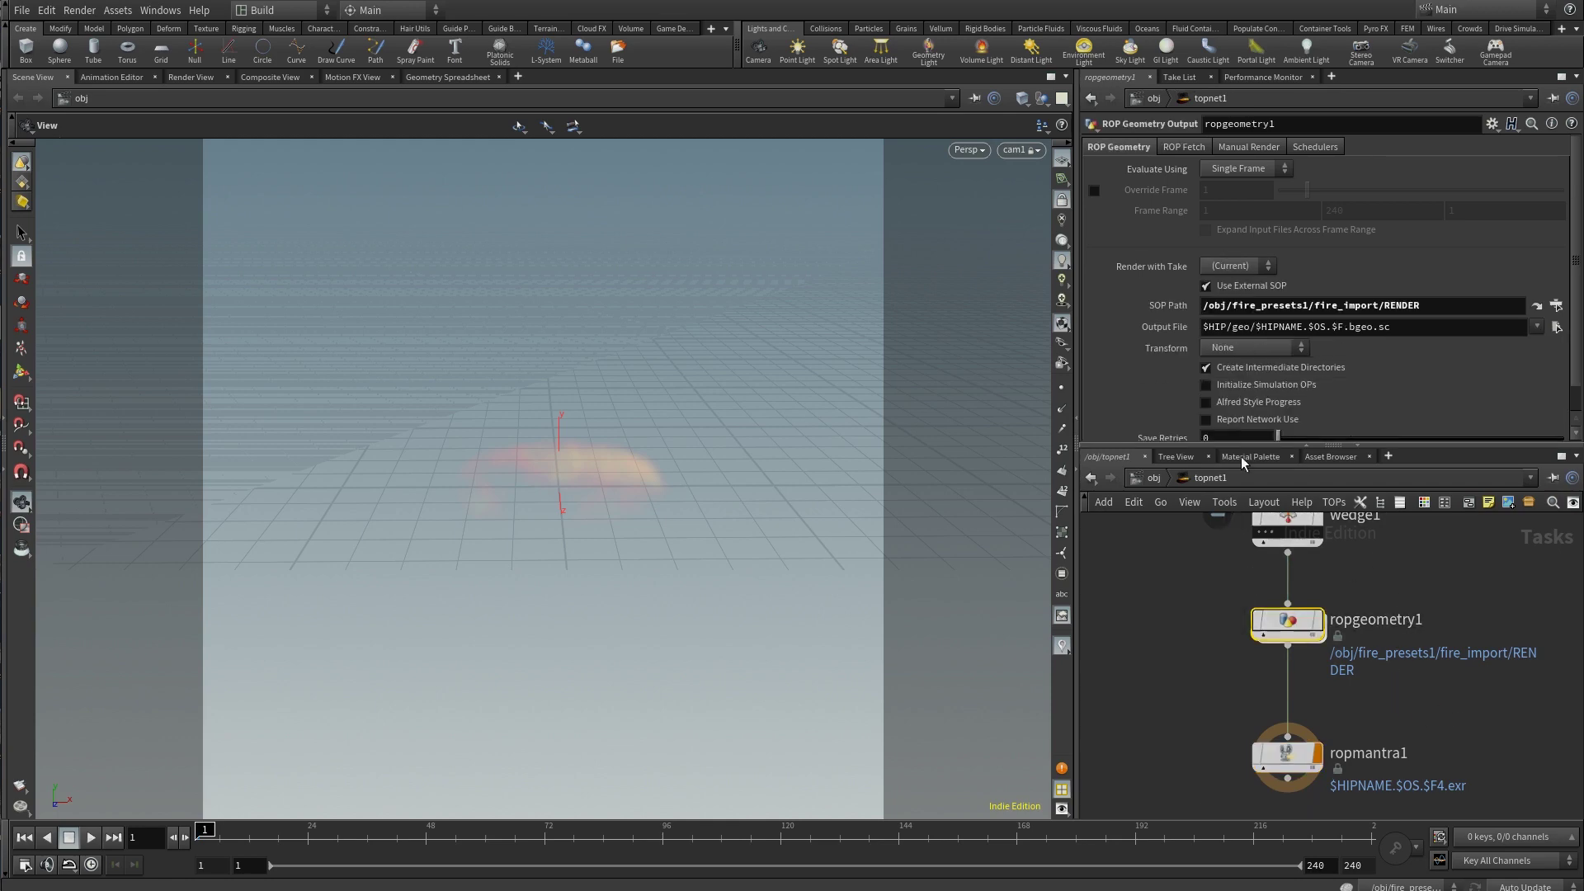
pyautogui.click(1247, 170)
pyautogui.click(1254, 190)
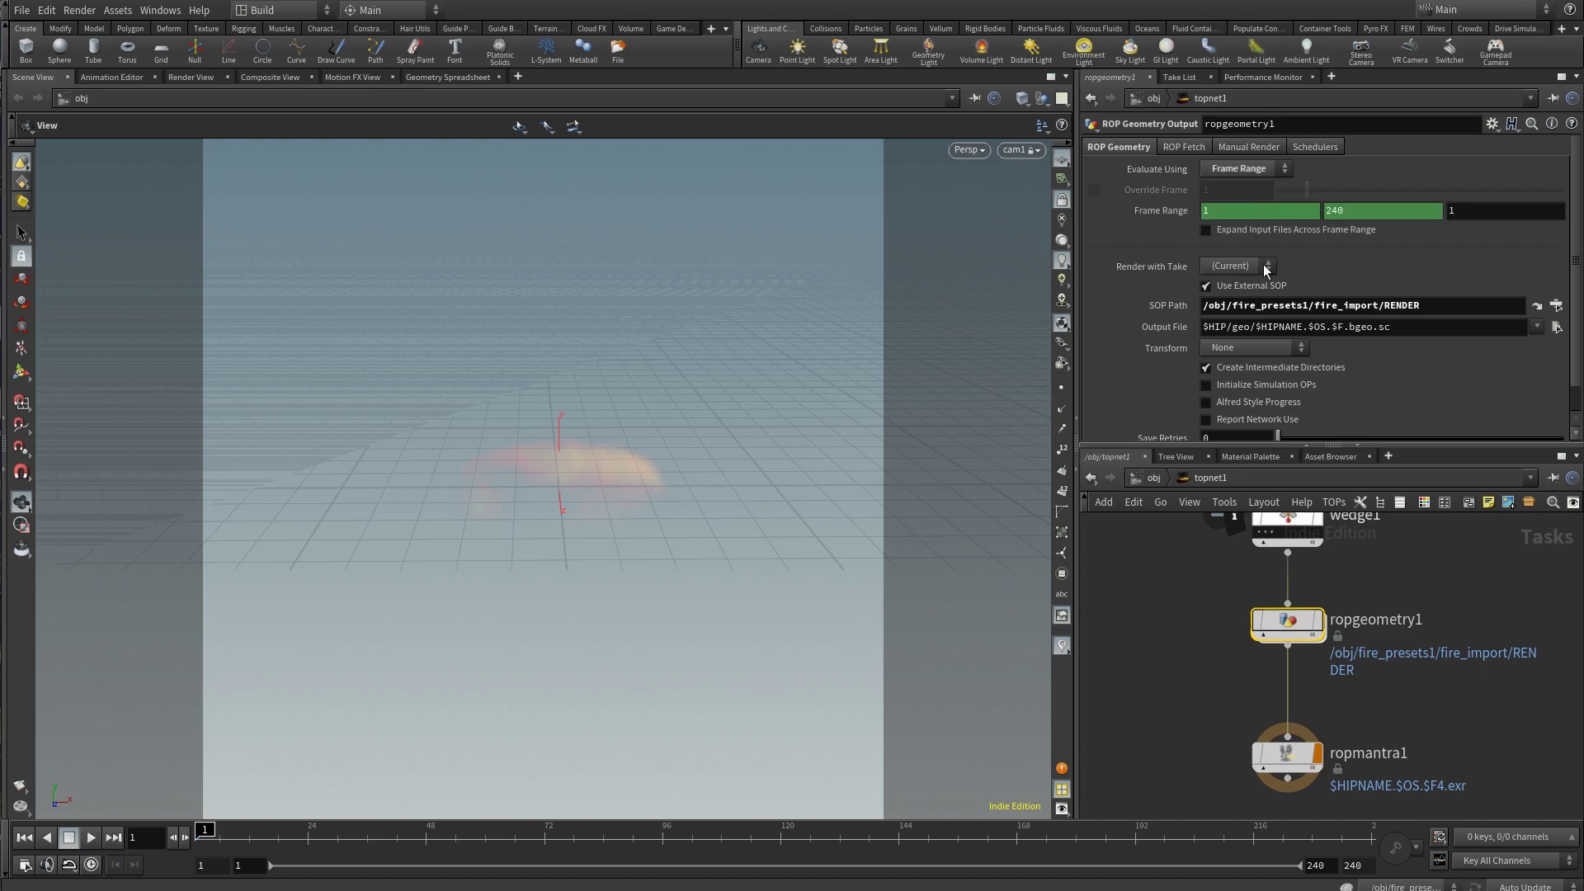
pyautogui.click(1353, 865)
pyautogui.write('100')
pyautogui.press('Return')
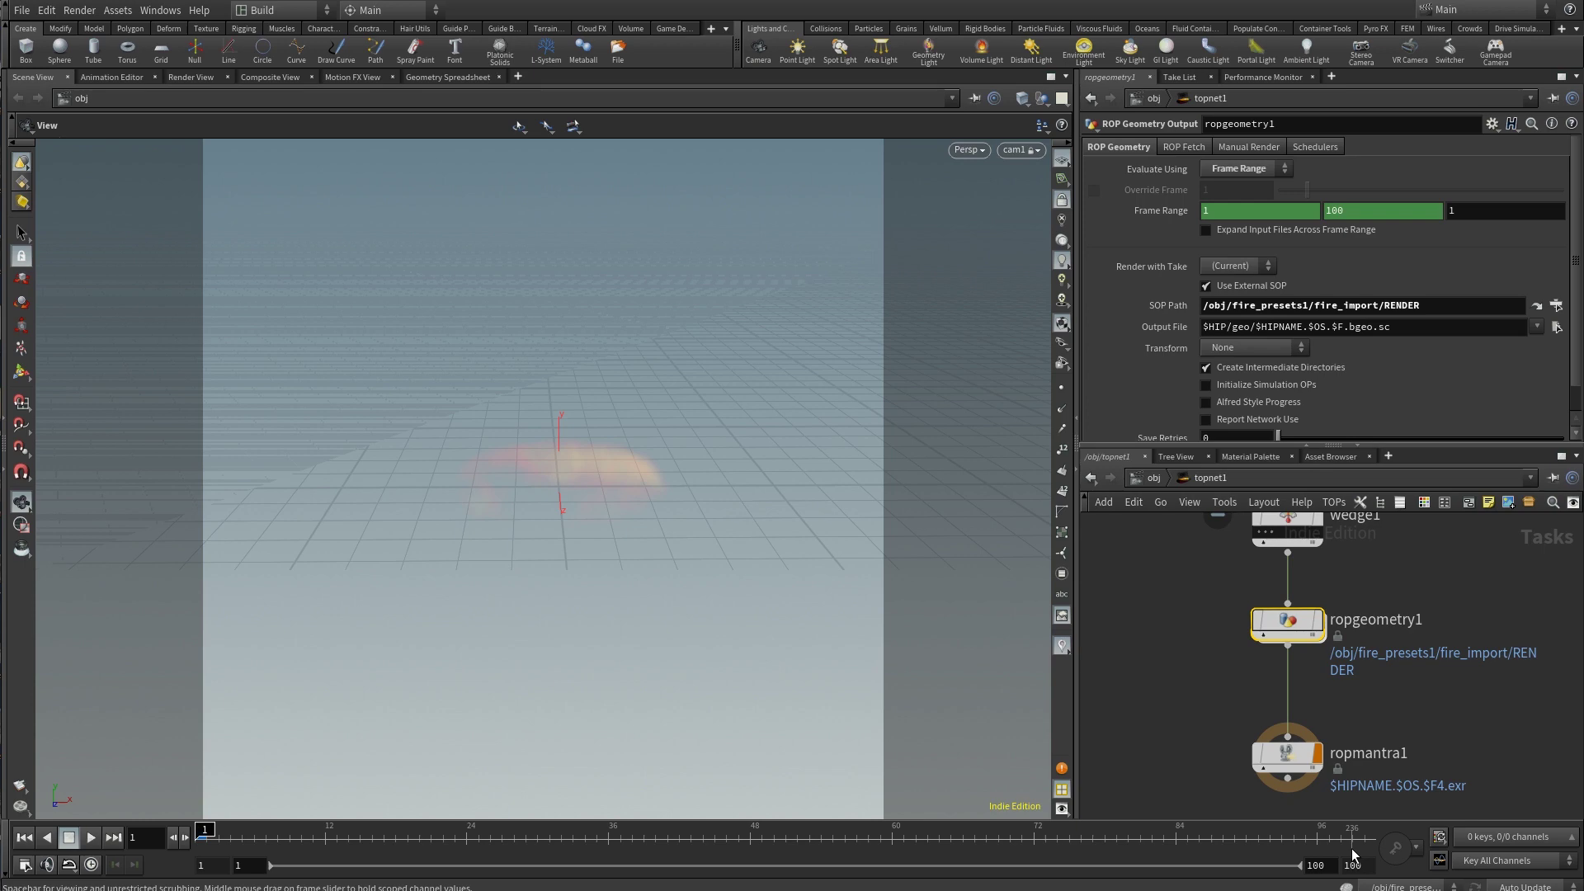
pyautogui.click(1287, 755)
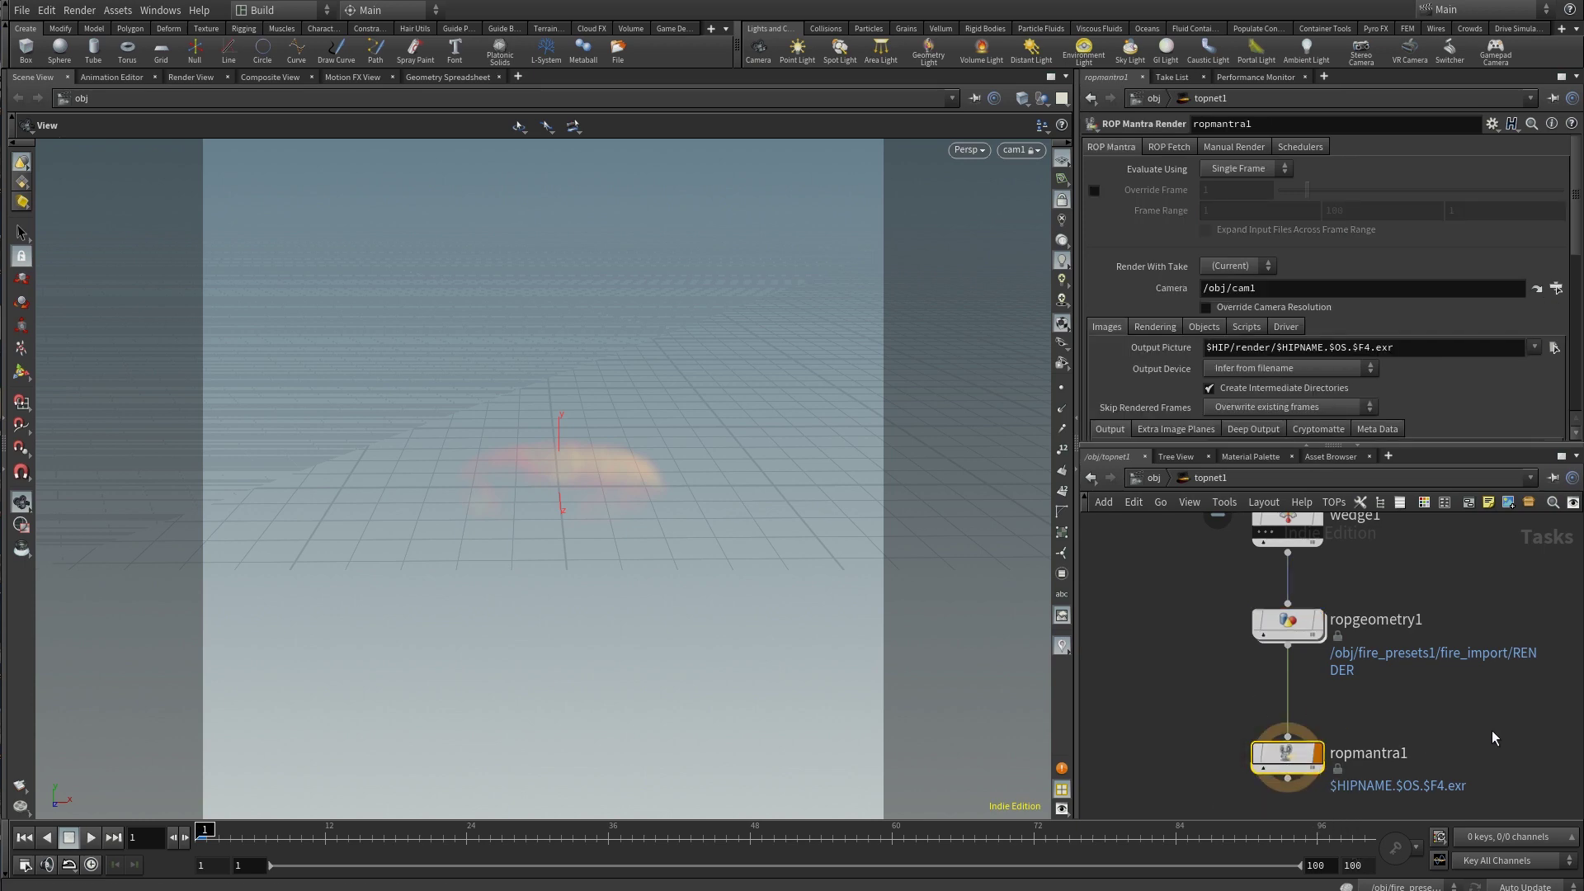
pyautogui.moveTo(1491, 730); pyautogui.dragTo(1499, 673, button='middle')
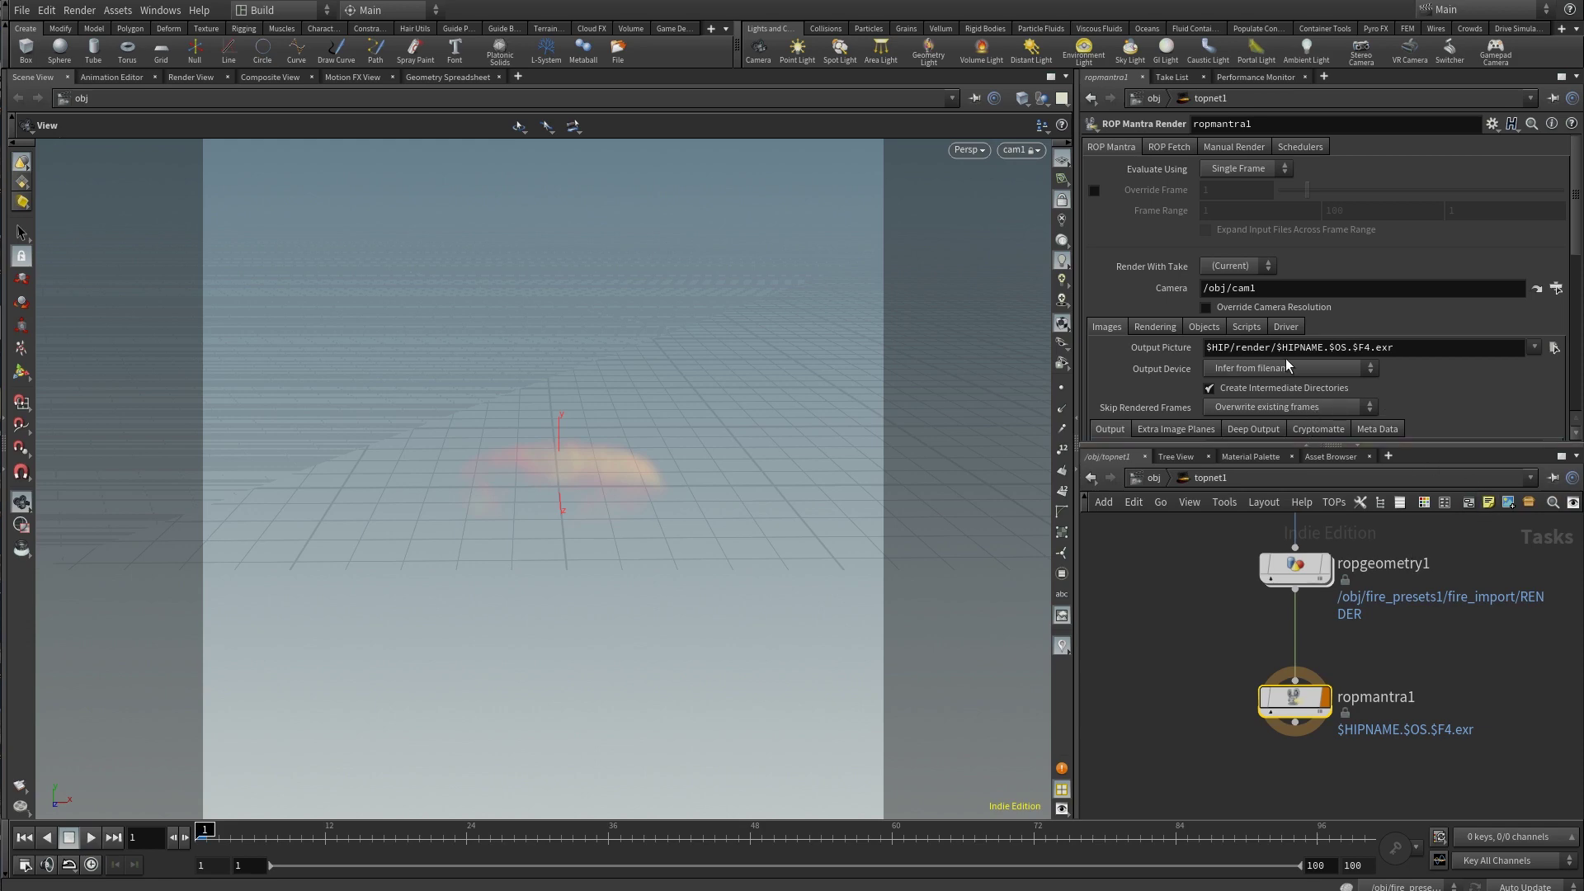
pyautogui.click(1295, 567)
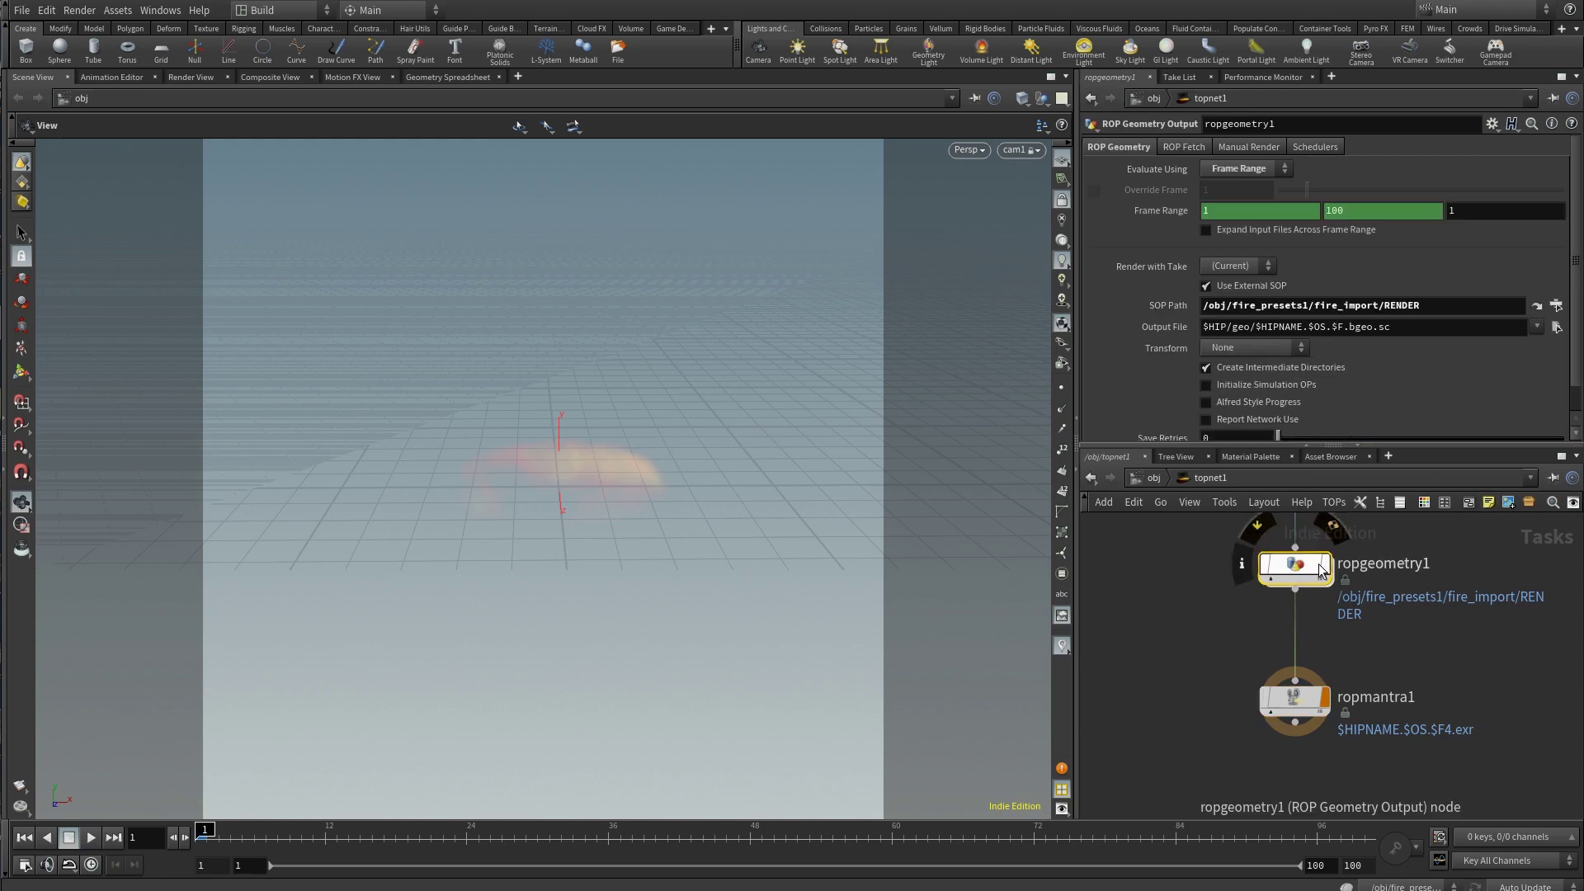
pyautogui.click(1257, 328)
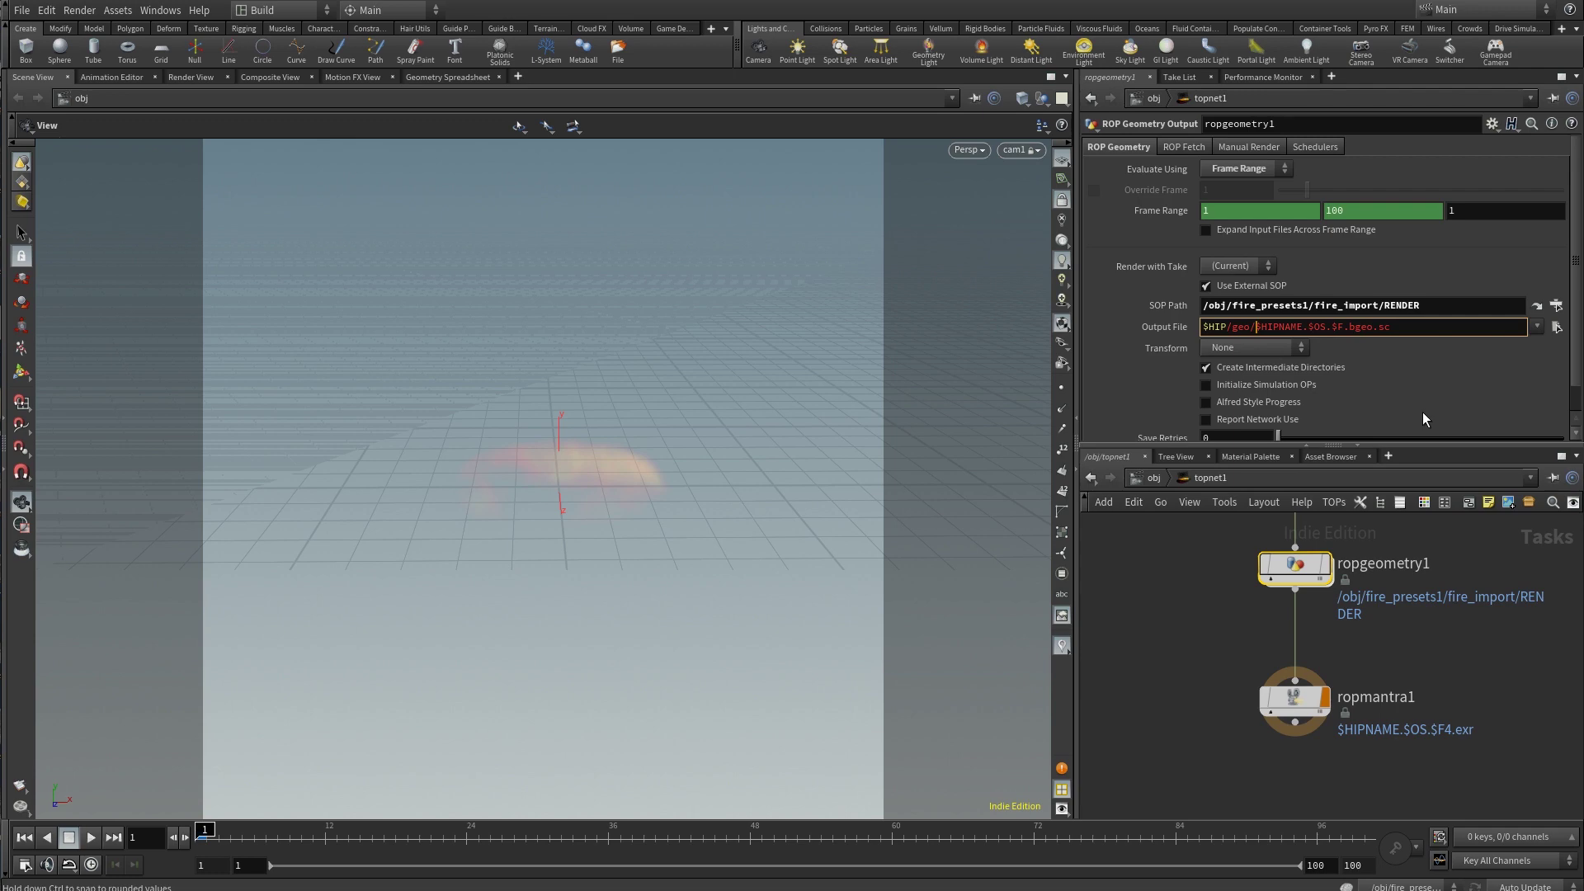
pyautogui.write('`@wedgeindex`.')
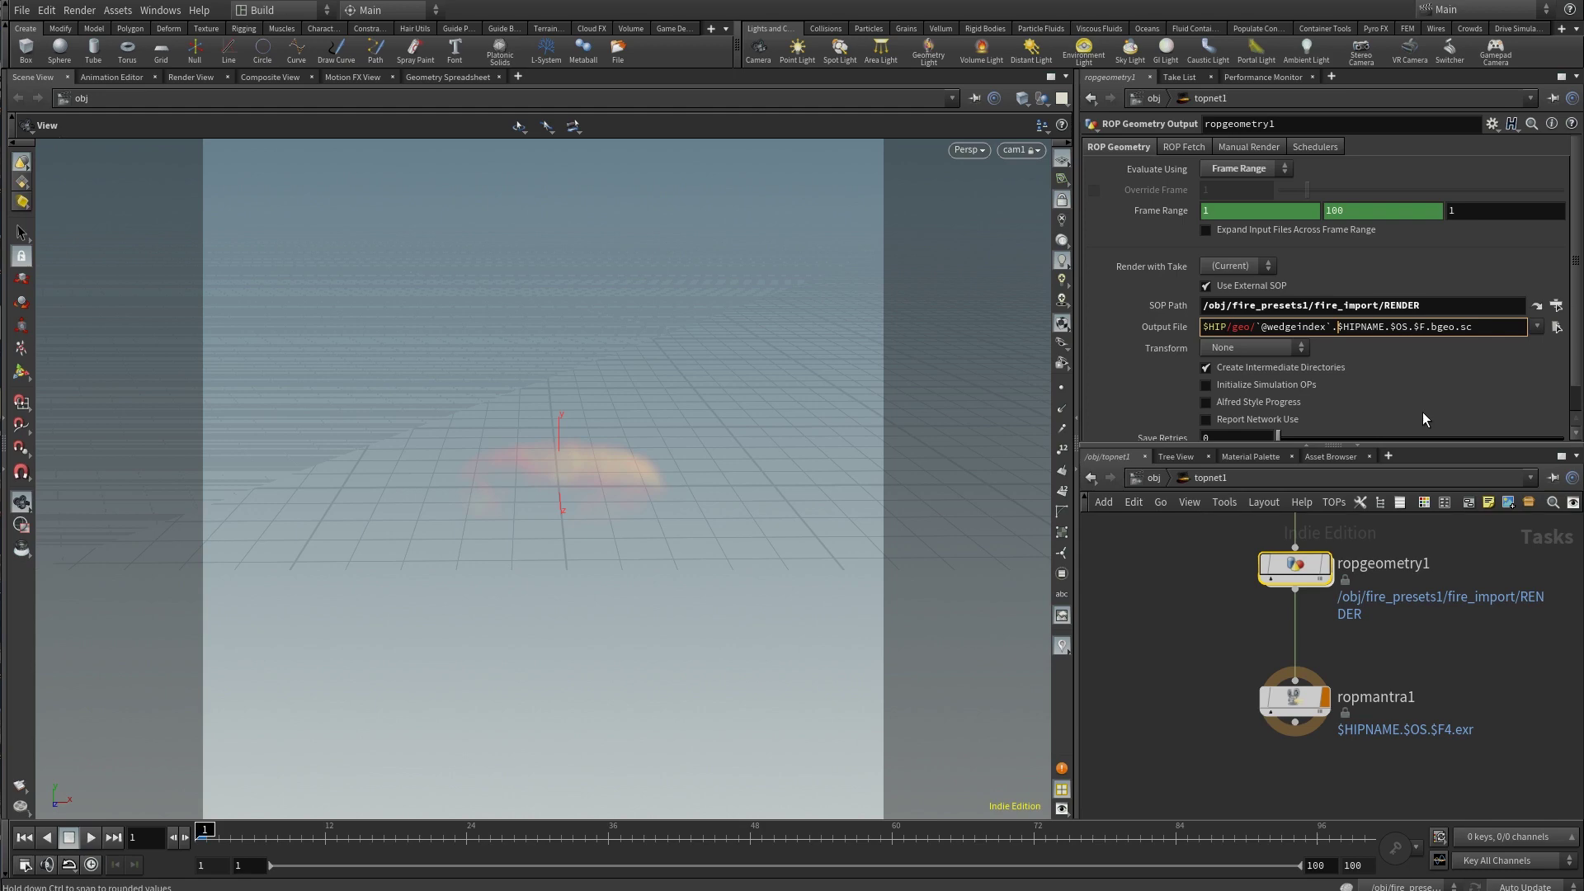
pyautogui.moveTo(1336, 333); pyautogui.dragTo(1254, 346)
pyautogui.hotkey('ctrl', 'c')
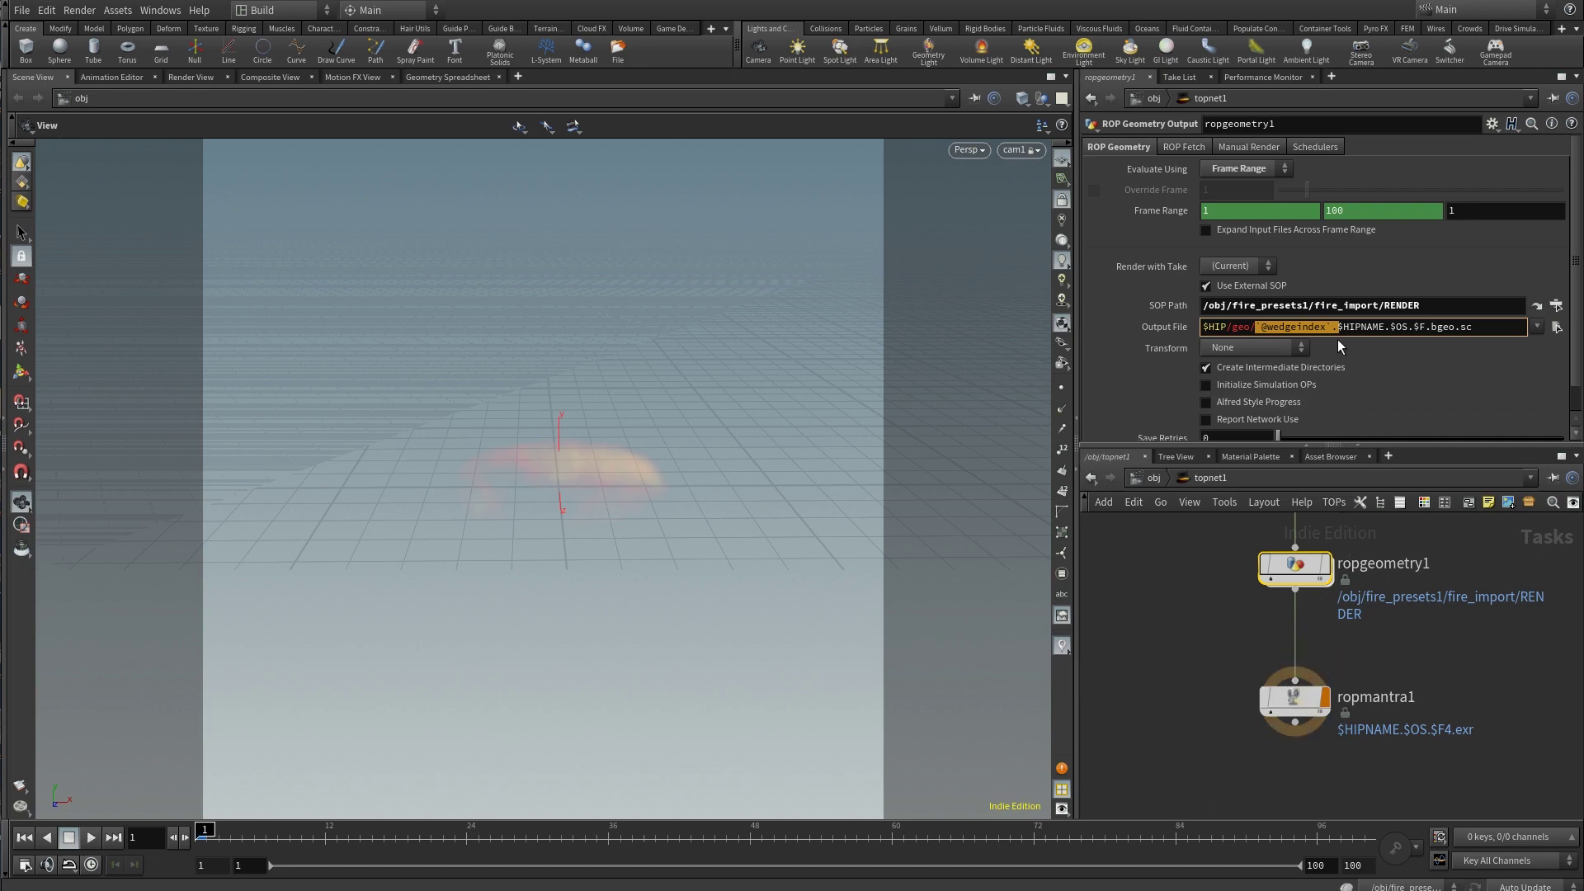
pyautogui.click(1301, 693)
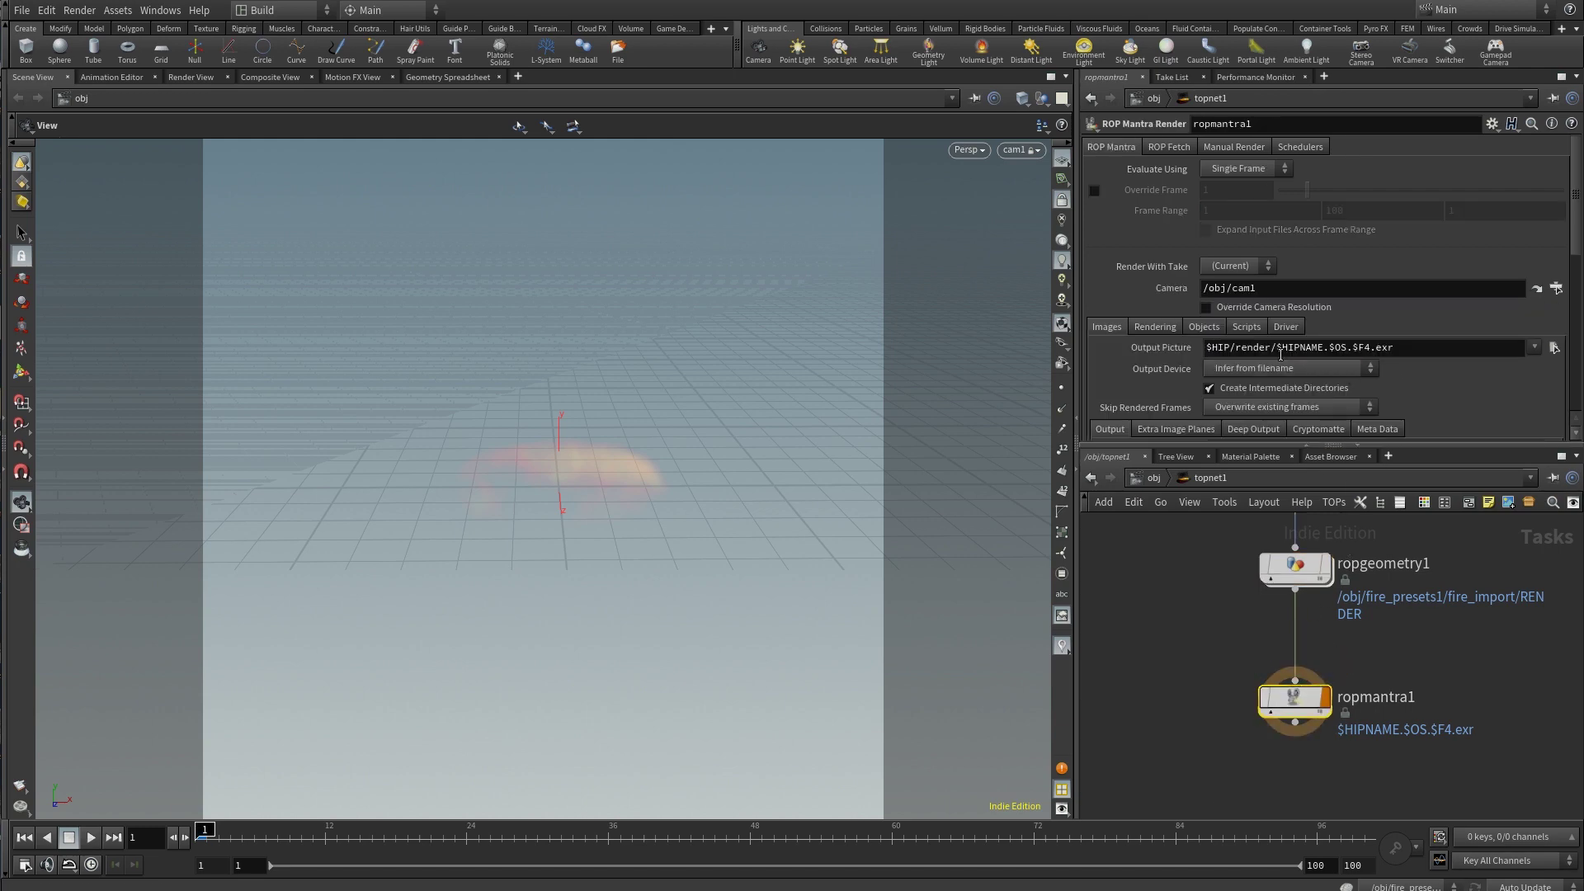
pyautogui.hotkey('ctrl', 'v')
pyautogui.press('Return')
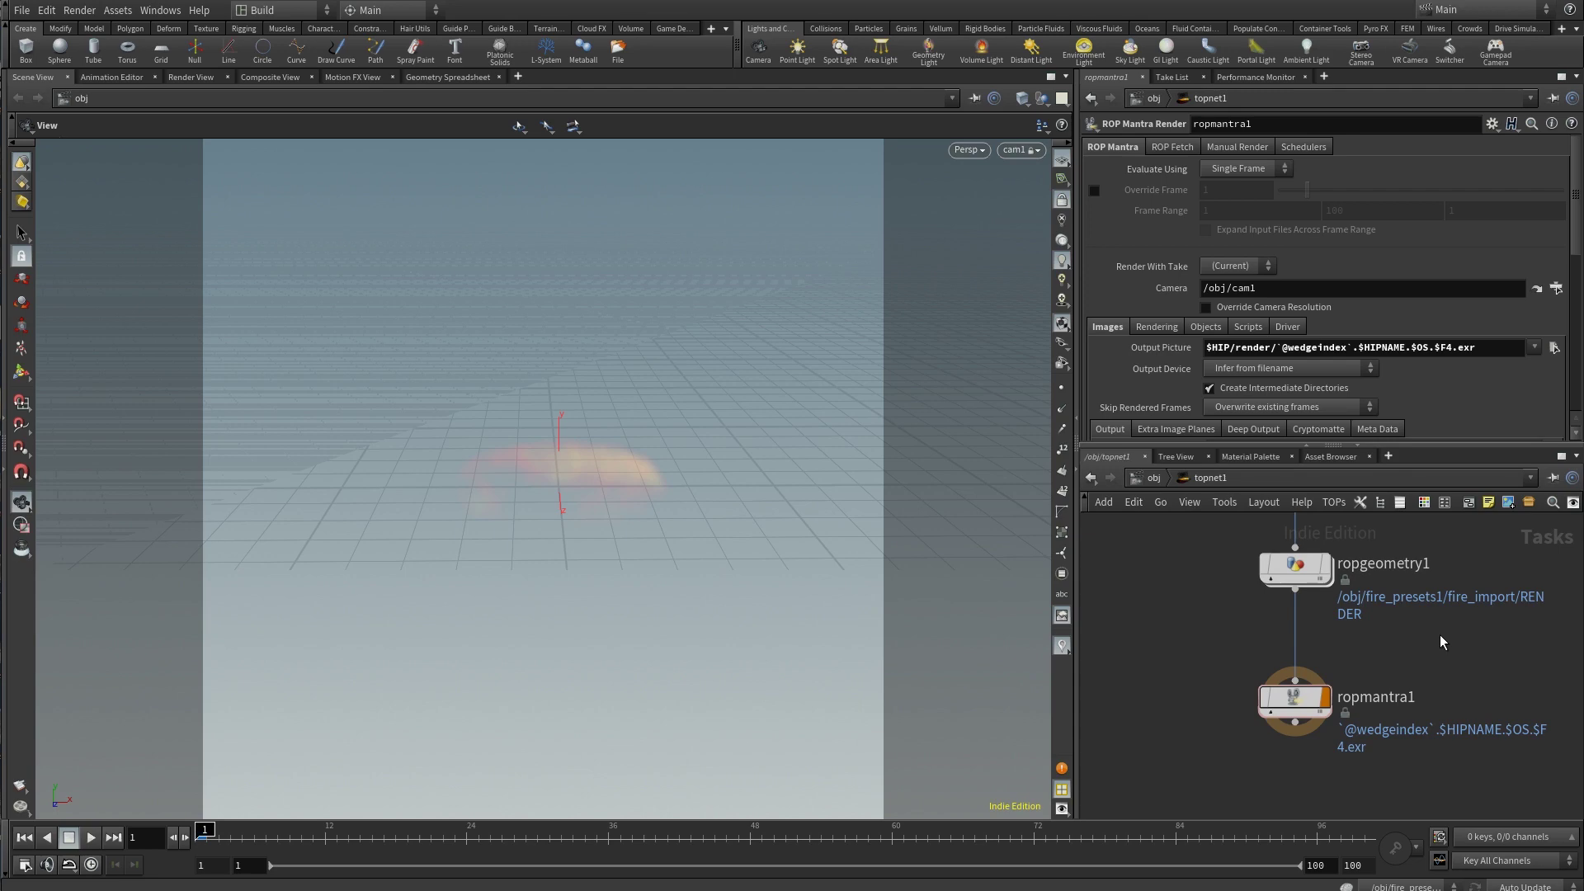
# Generate the static work items and move ropmantra1 further below ropgeometry1 to separate the expanded nodes
pyautogui.scroll(-2, 1408, 650)
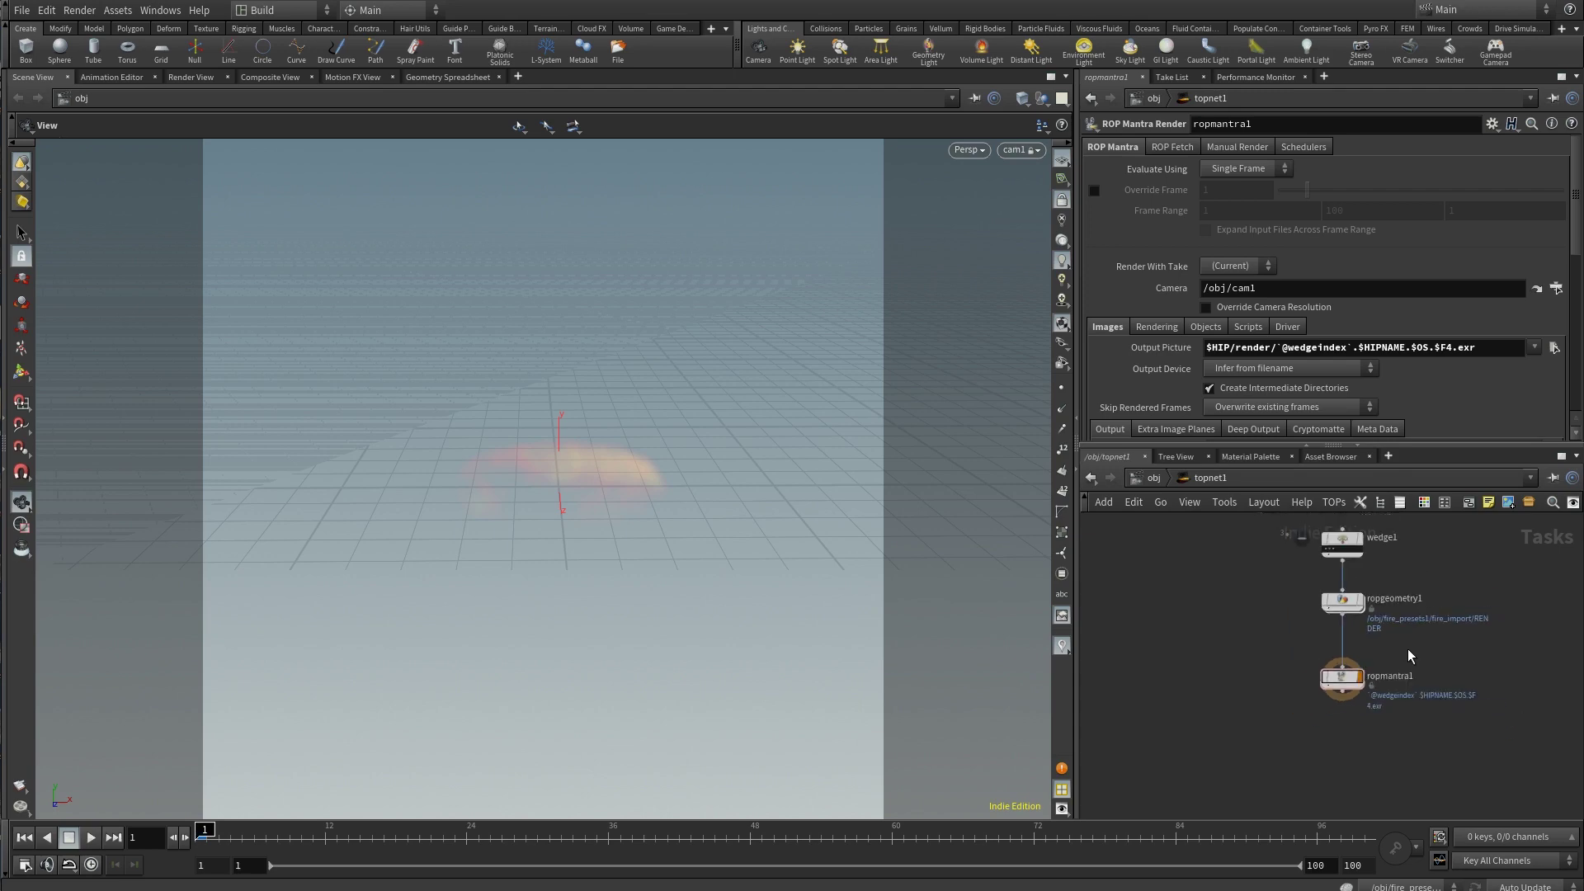
pyautogui.click(1333, 502)
pyautogui.click(1348, 520)
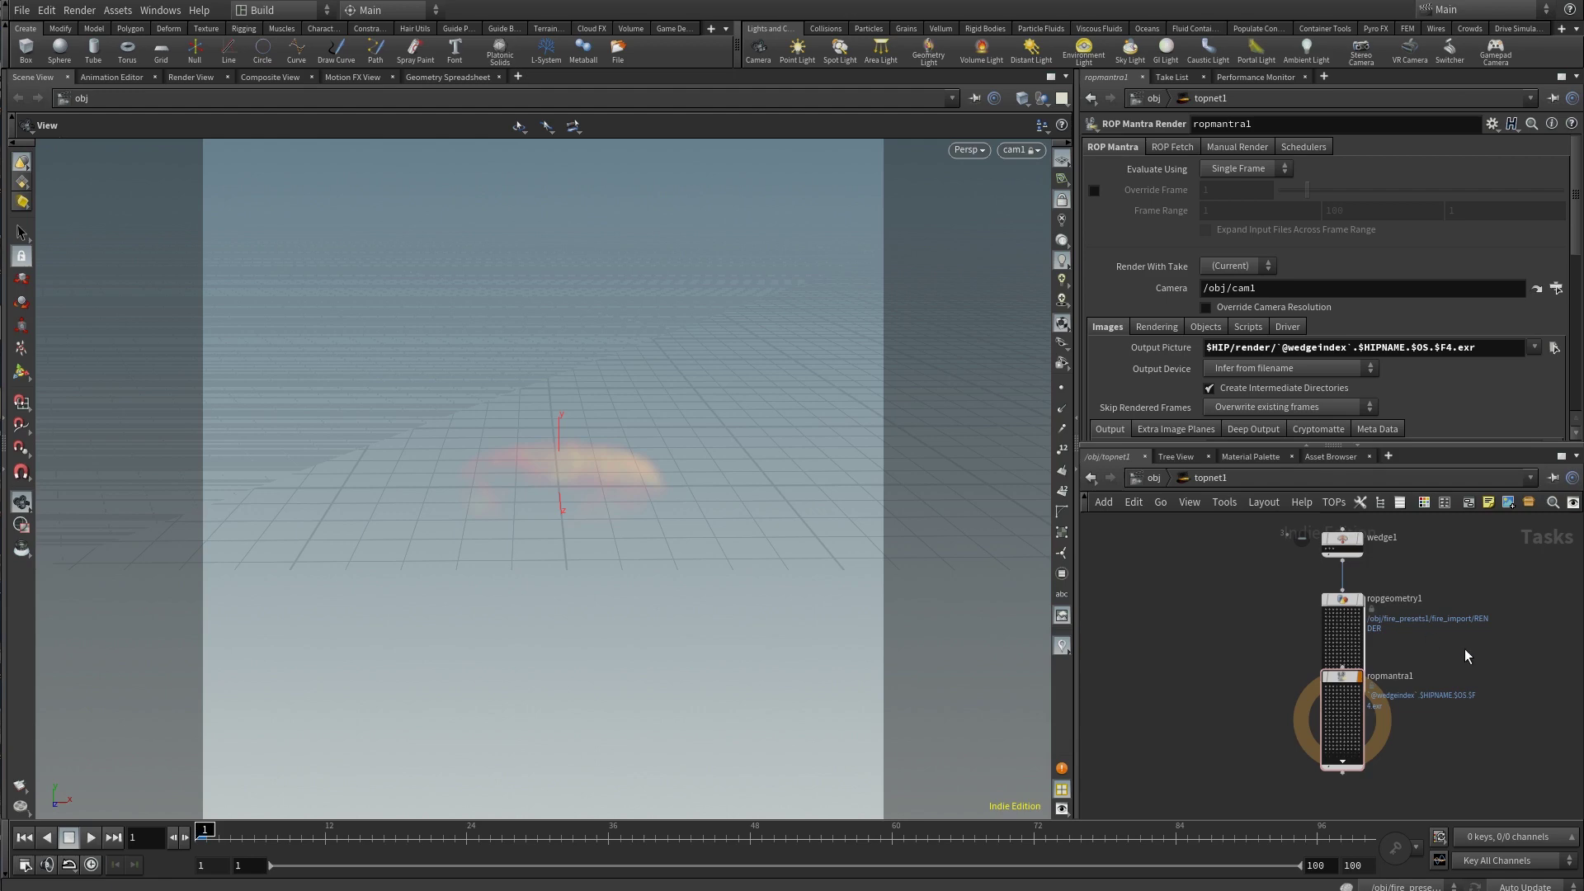
pyautogui.moveTo(1332, 631); pyautogui.dragTo(1332, 699)
pyautogui.scroll(-3, 1380, 625)
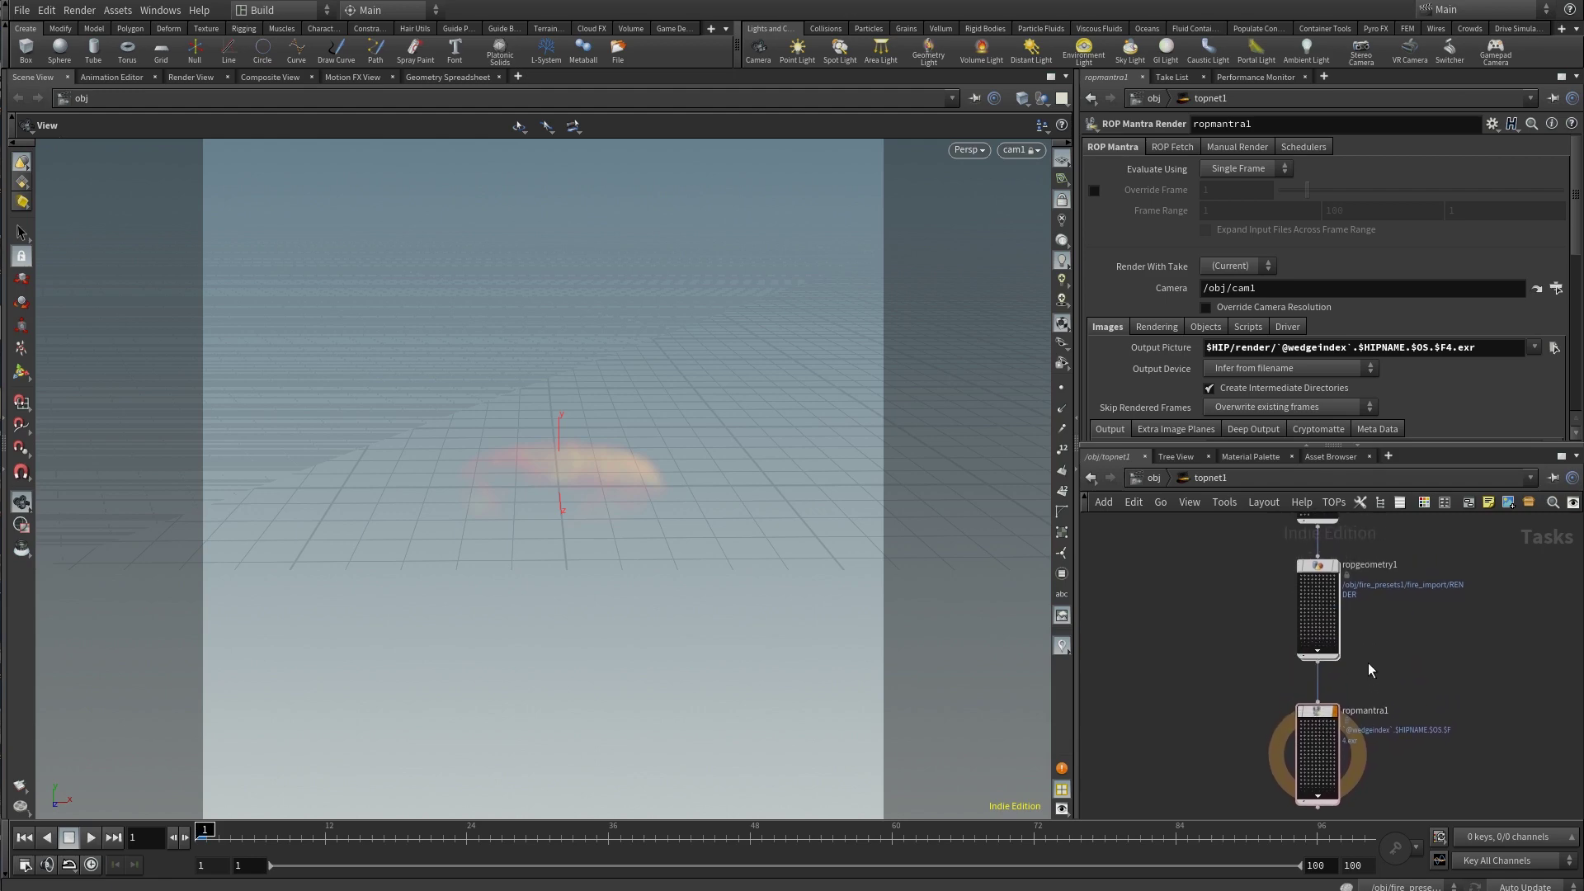
# Enable All Frames in One Batch in ropgeometry1's ROP Fetch settings and show the ROP Fetch settings of ropmantra1
pyautogui.click(1342, 507)
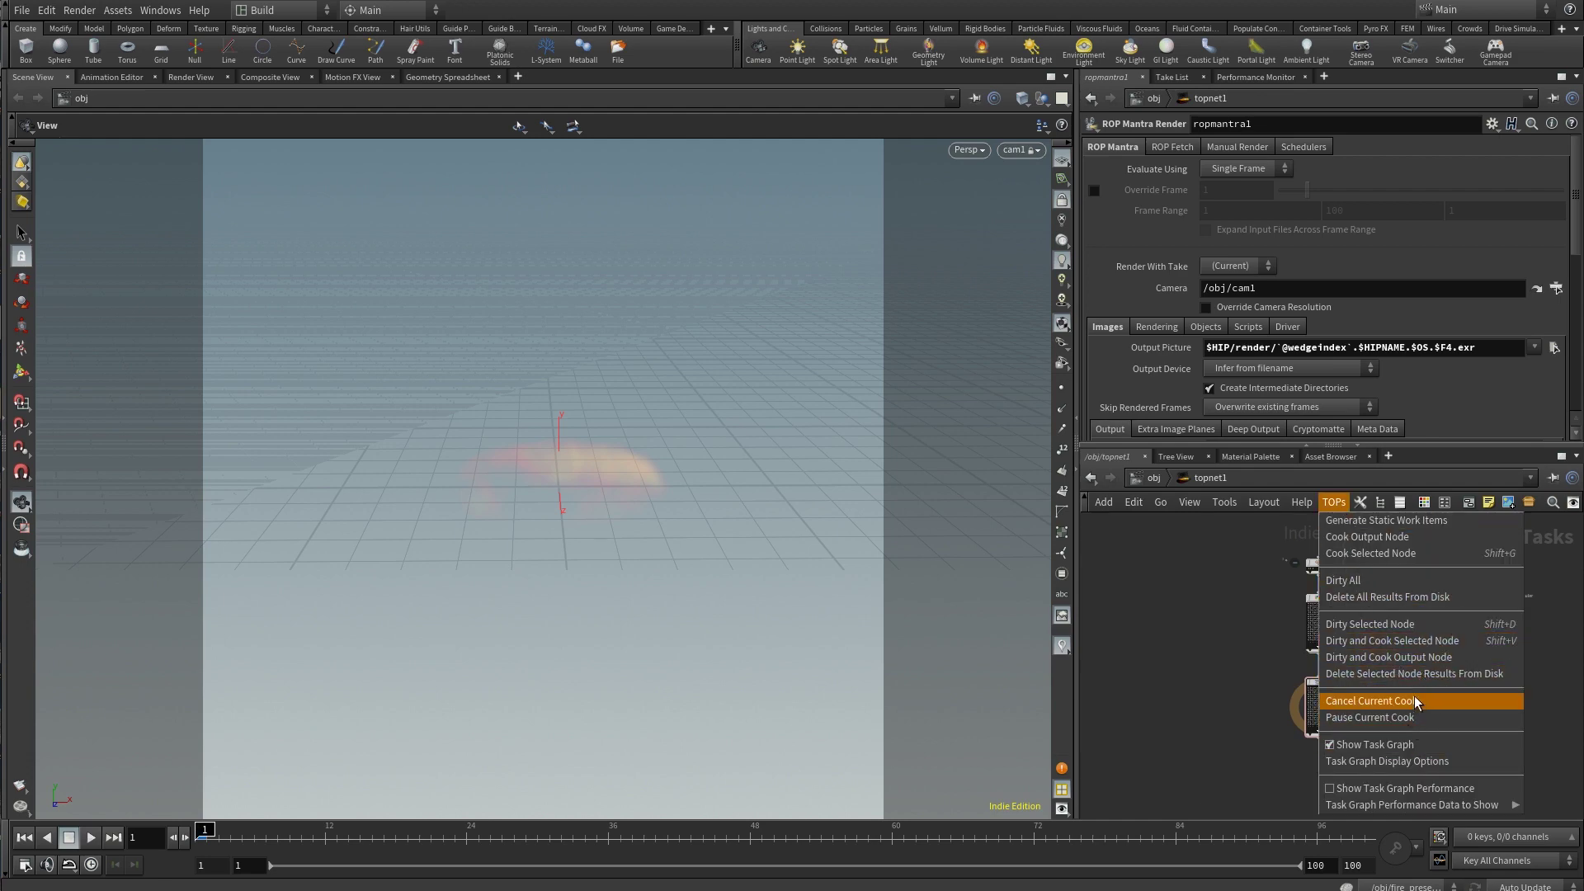
pyautogui.click(1294, 631)
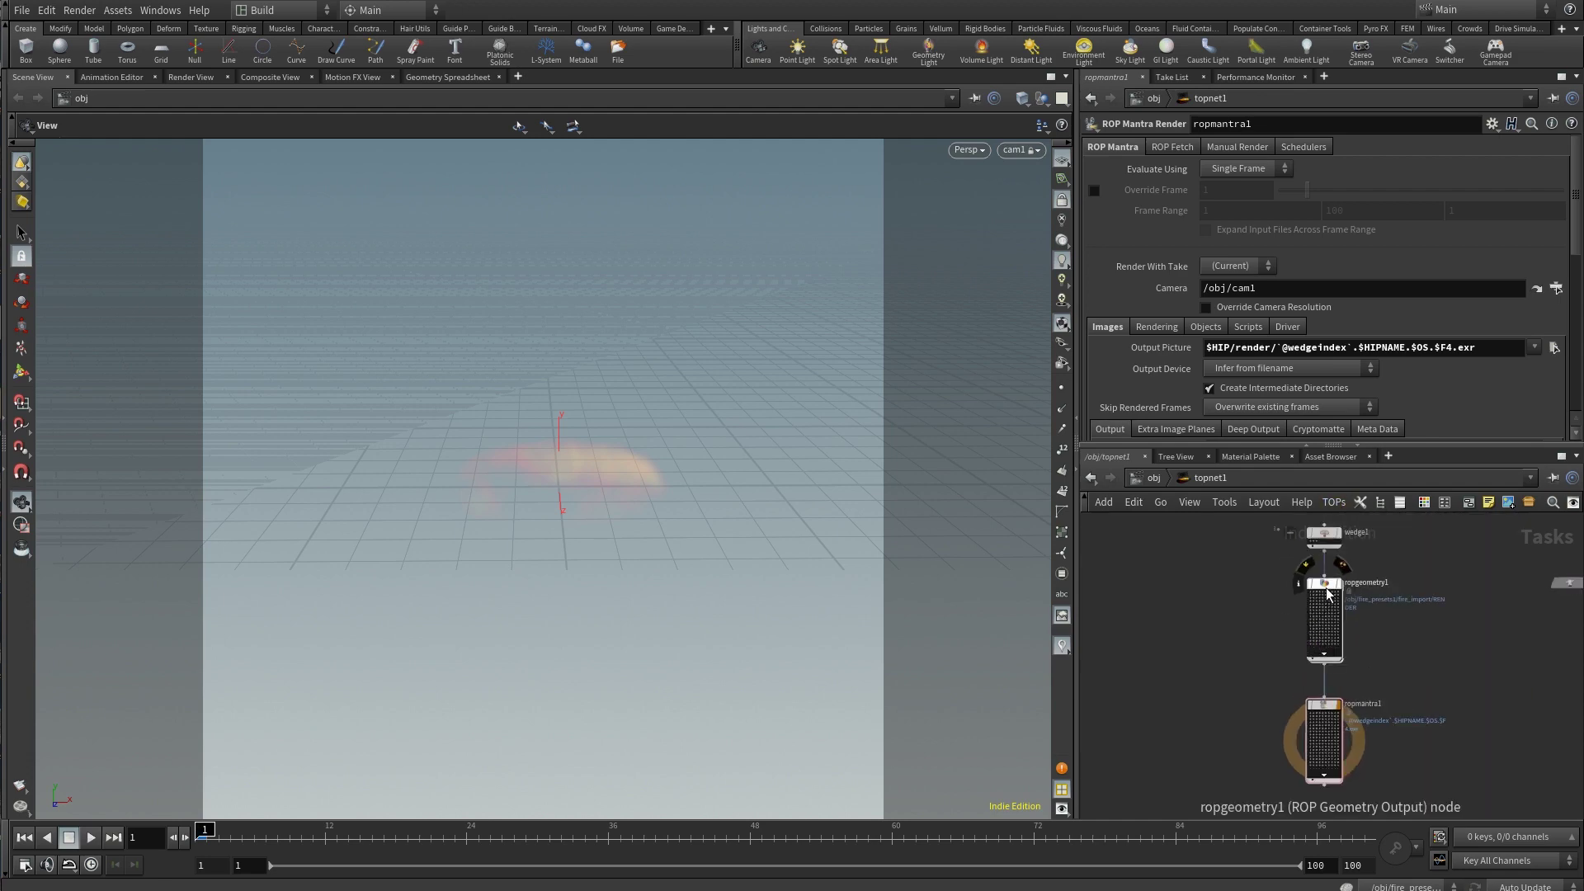
pyautogui.click(1315, 615)
pyautogui.scroll(3, 1394, 591)
pyautogui.click(1187, 147)
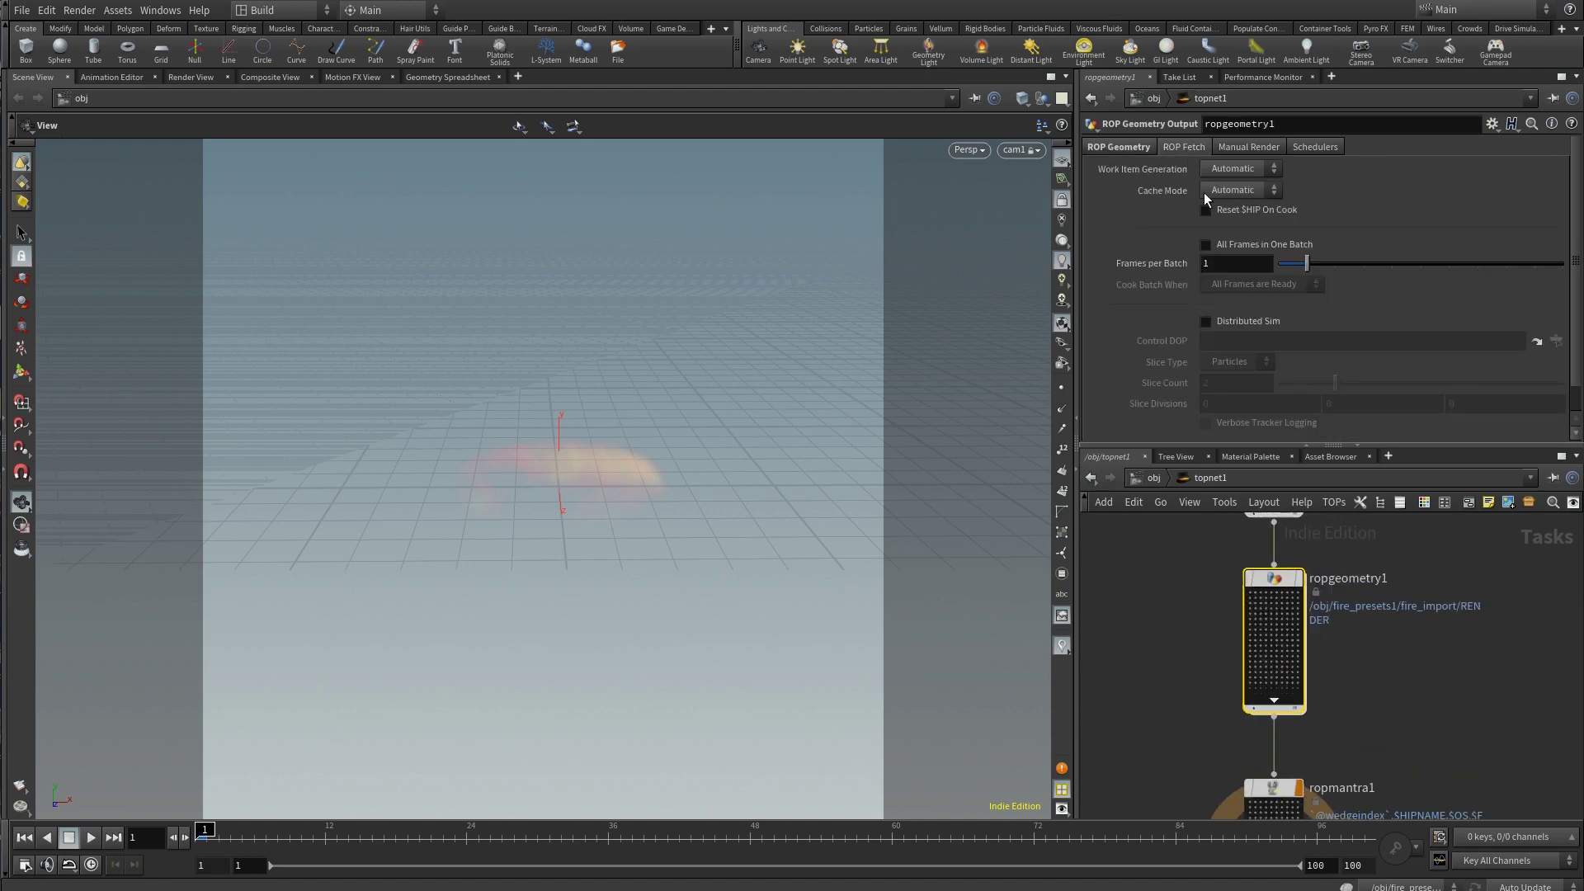
pyautogui.click(1250, 245)
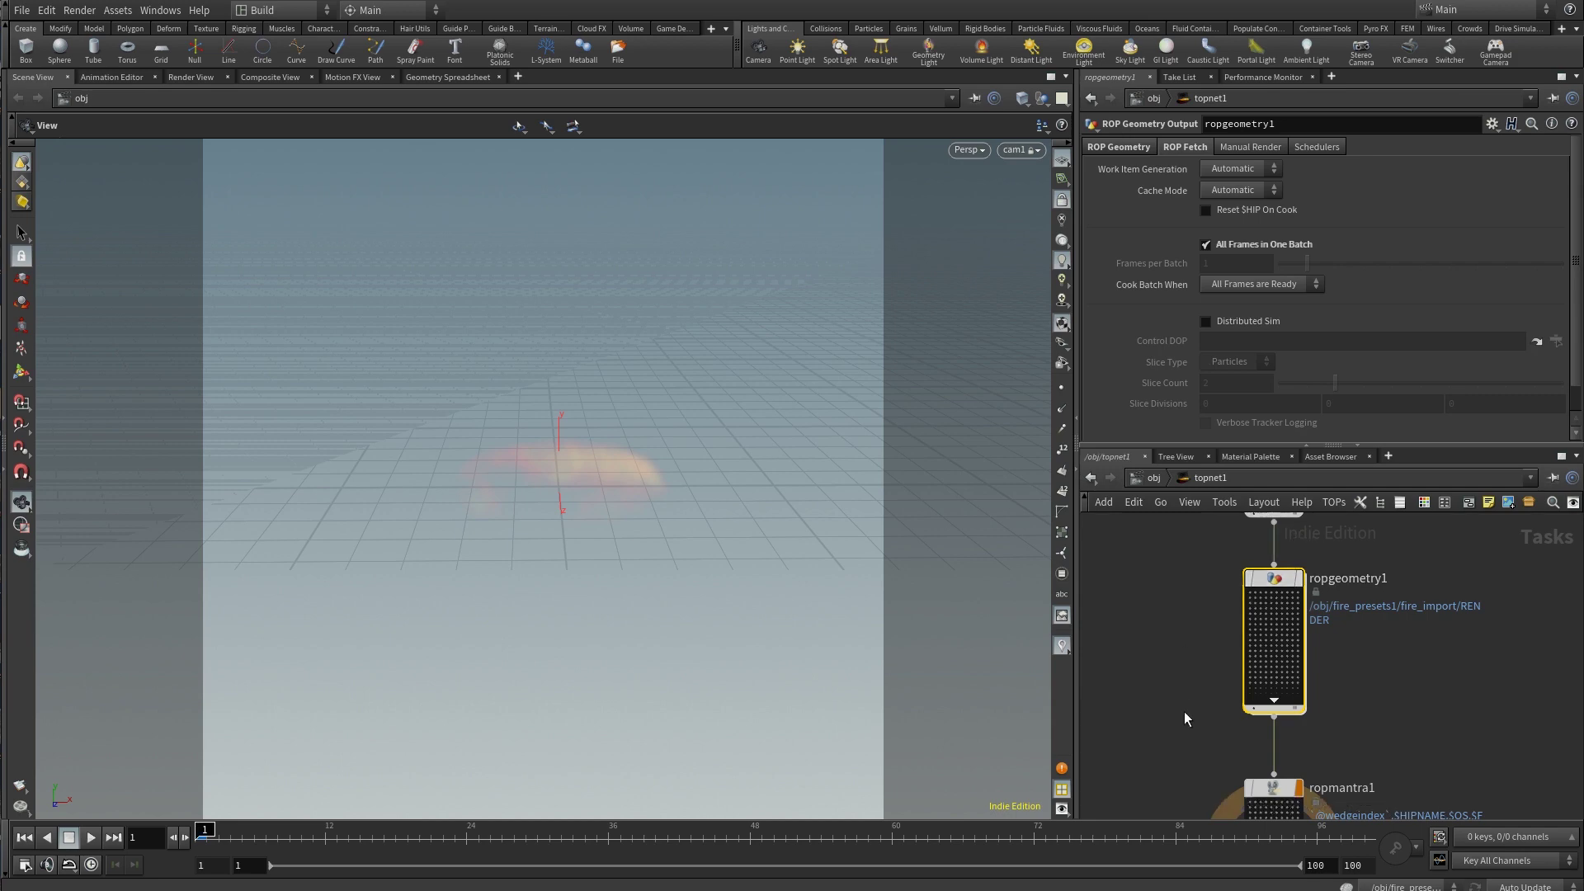
pyautogui.click(1267, 737)
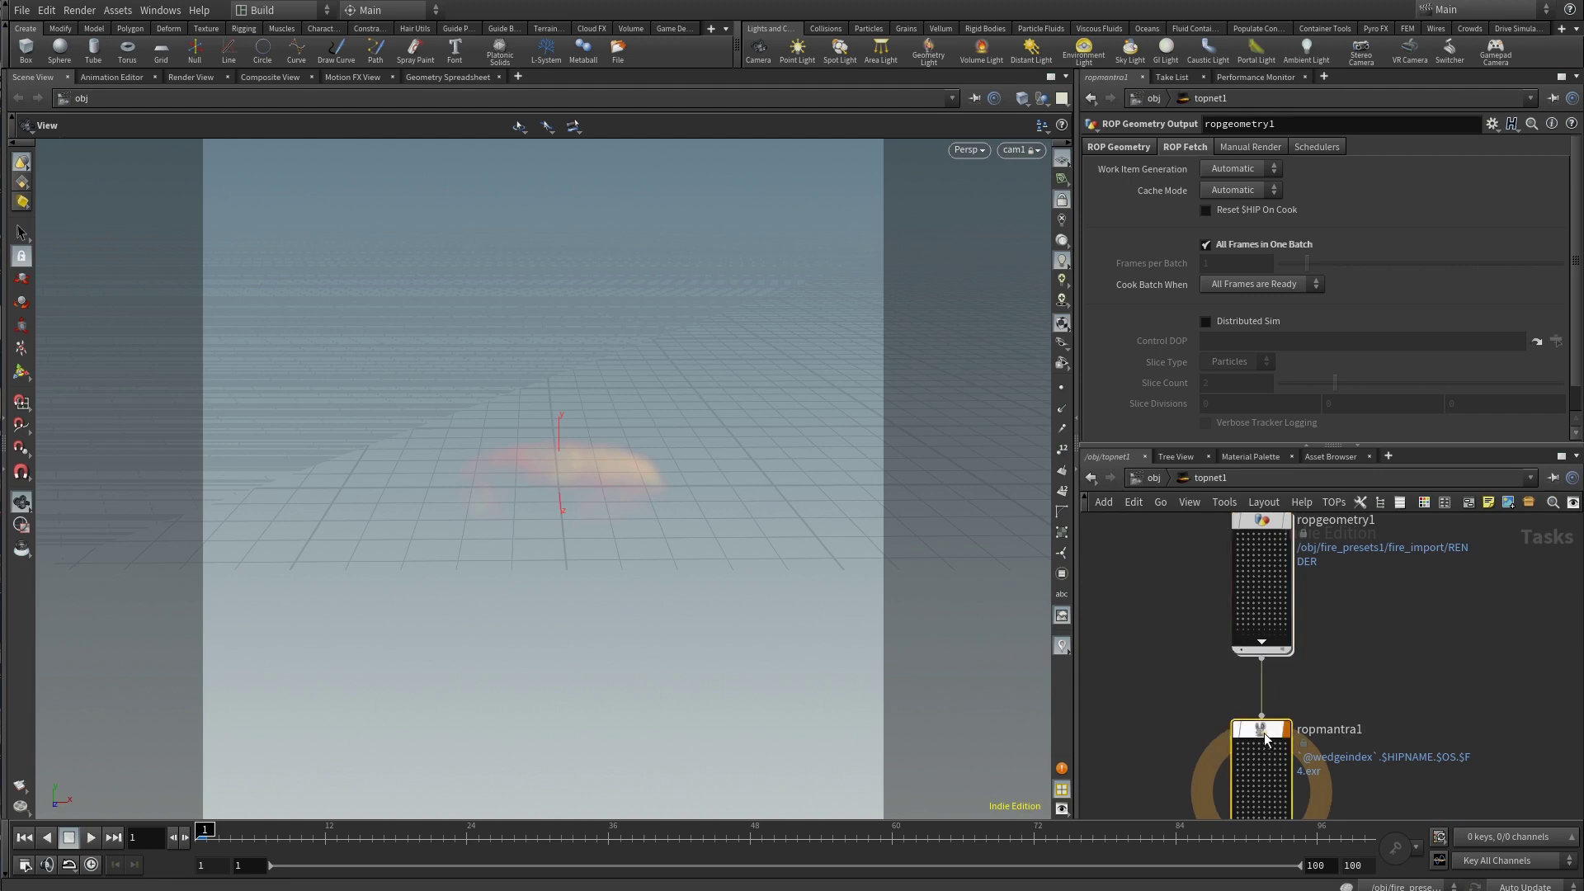
pyautogui.click(1172, 146)
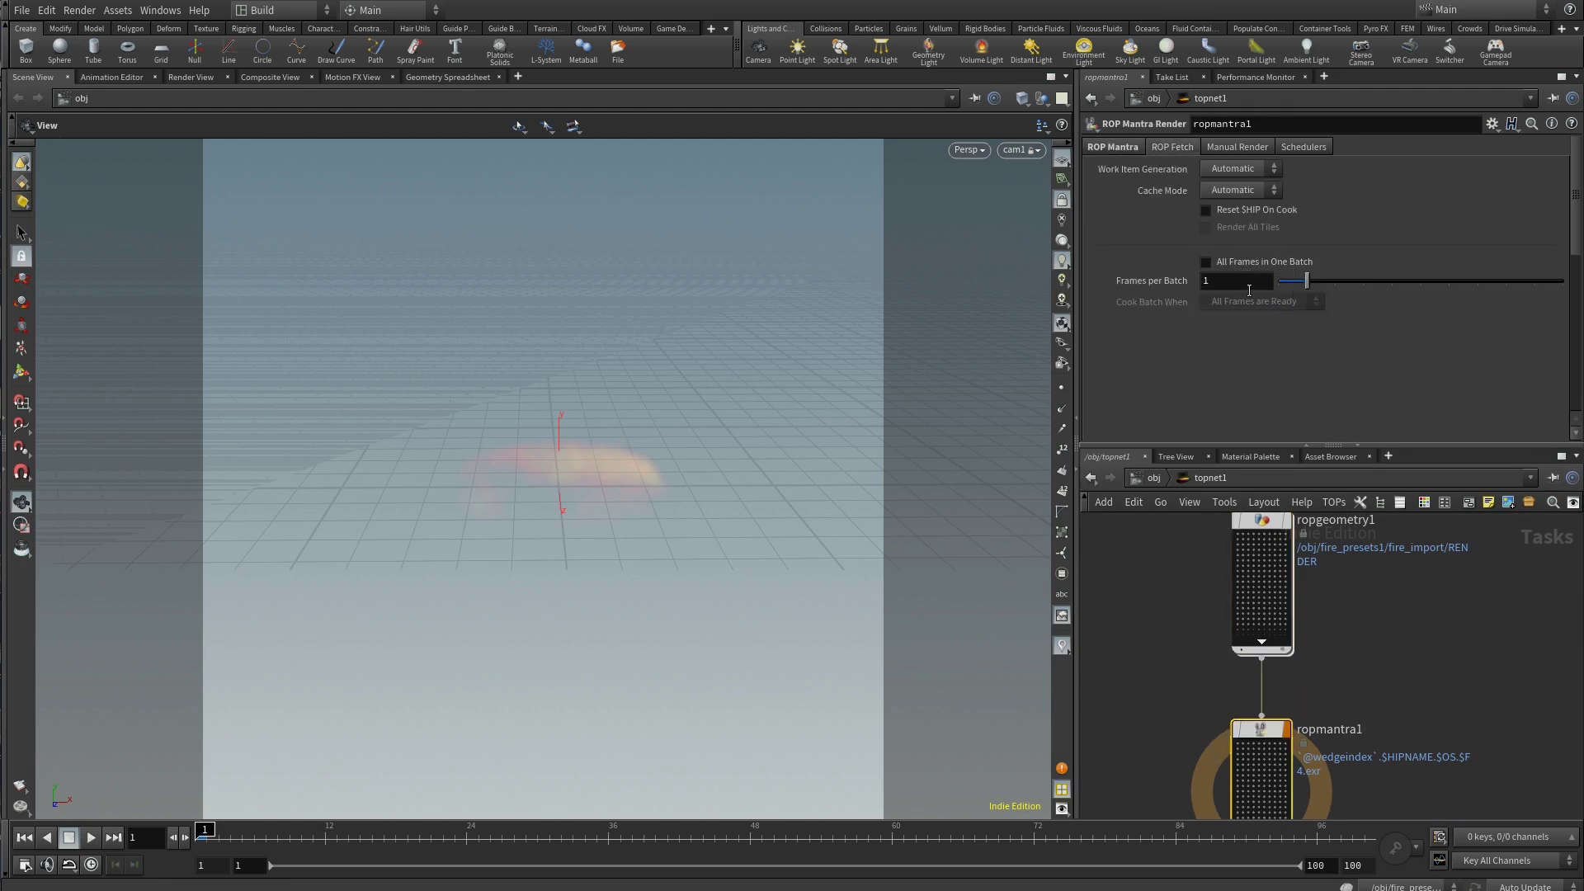
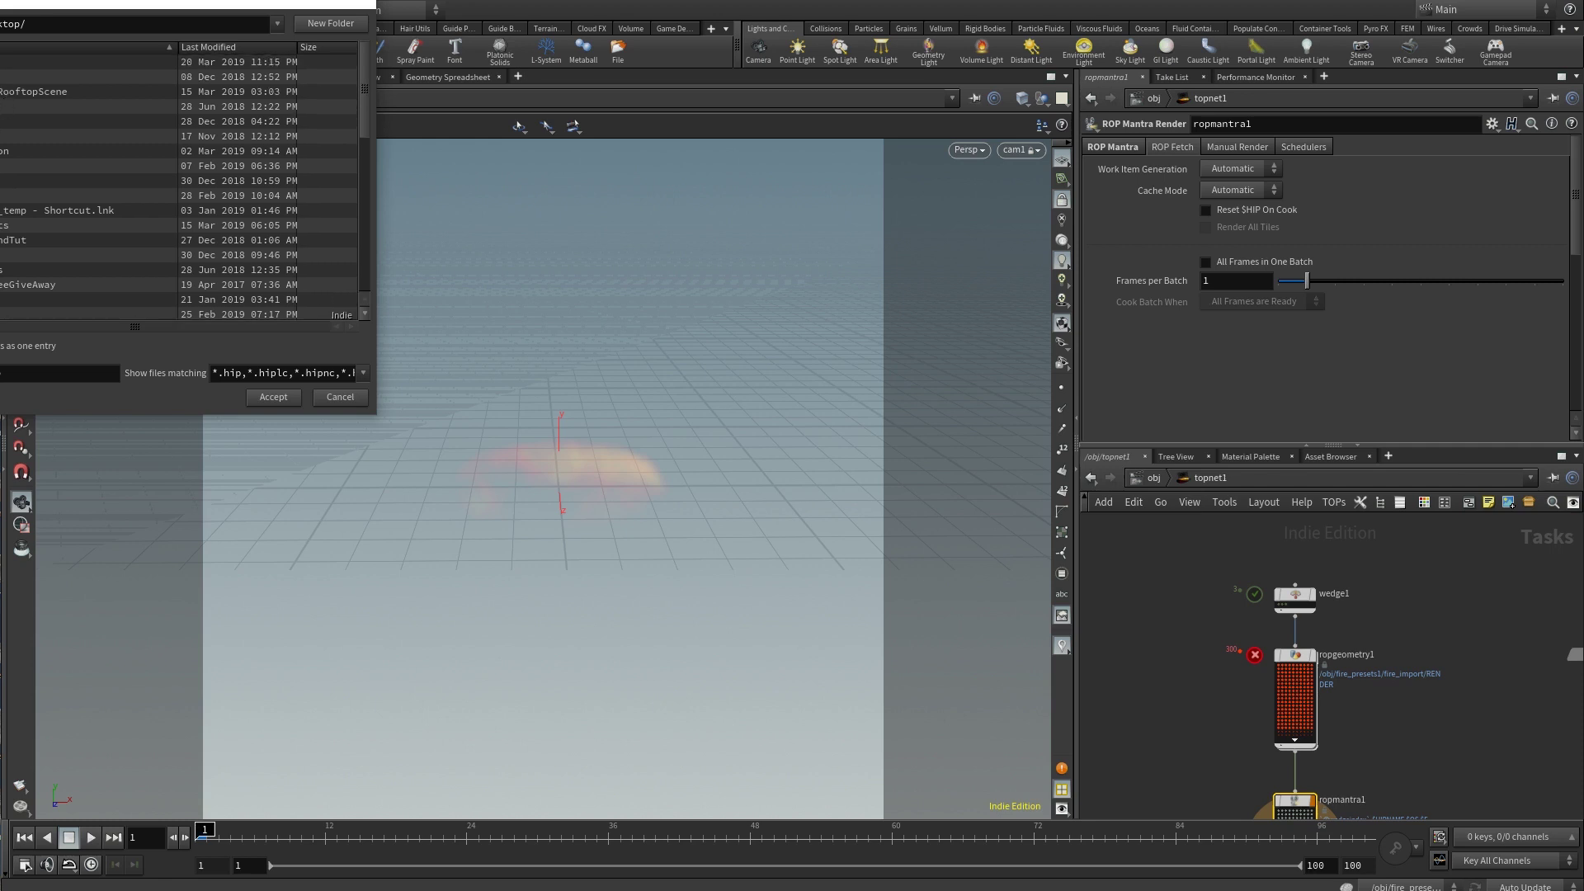
# Save the scene as test.hiplc in the UnrealMarket/OilFire folder on the desktop, replacing the existing file
pyautogui.doubleClick(71, 80)
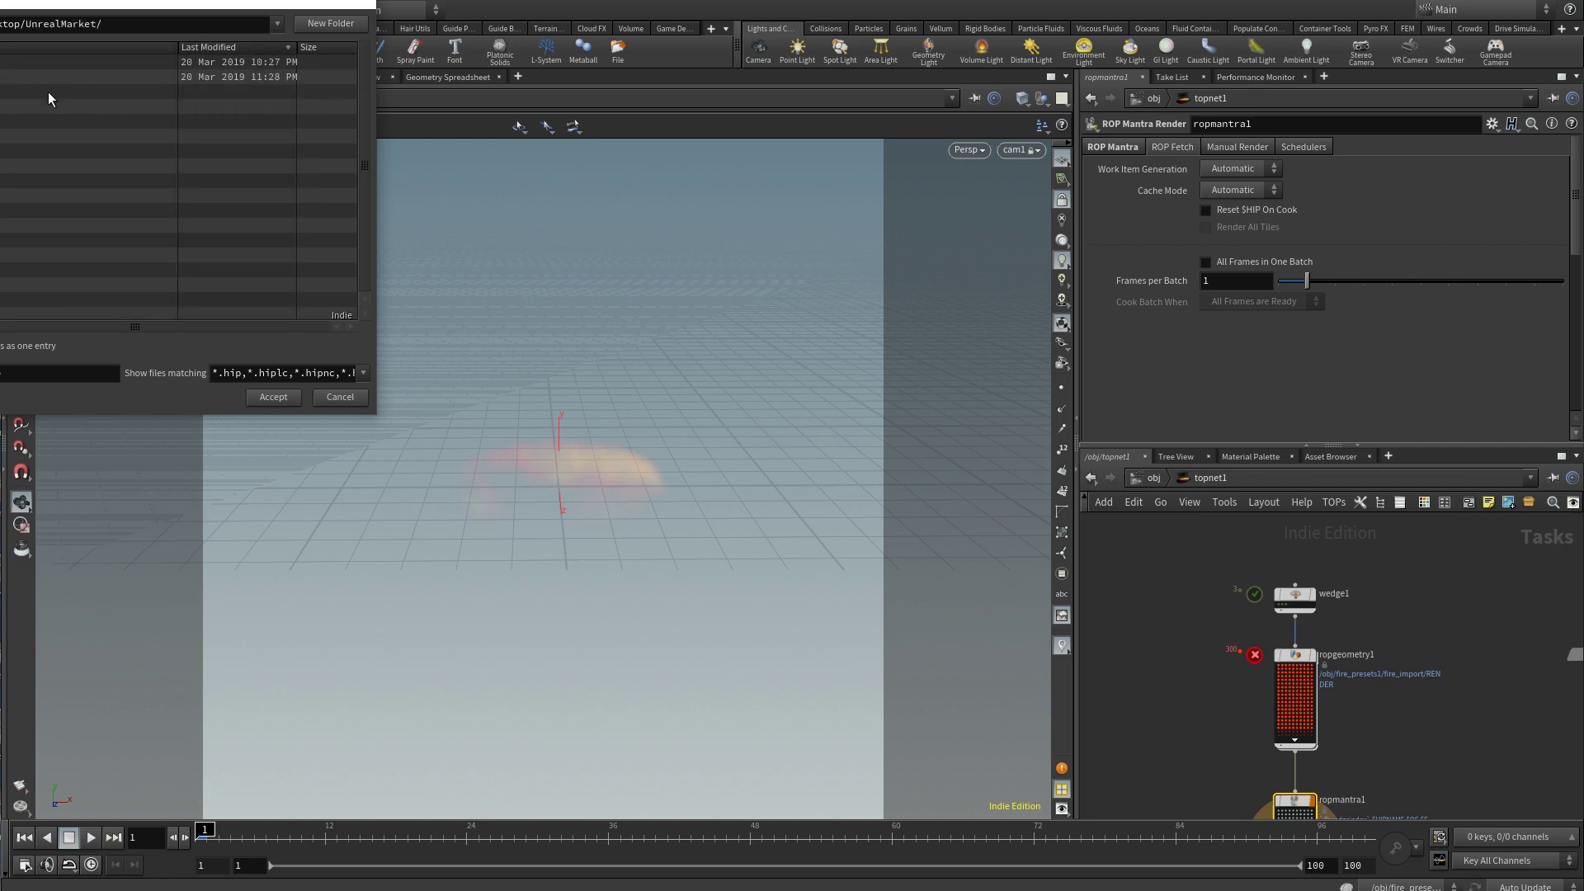
pyautogui.doubleClick(3, 81)
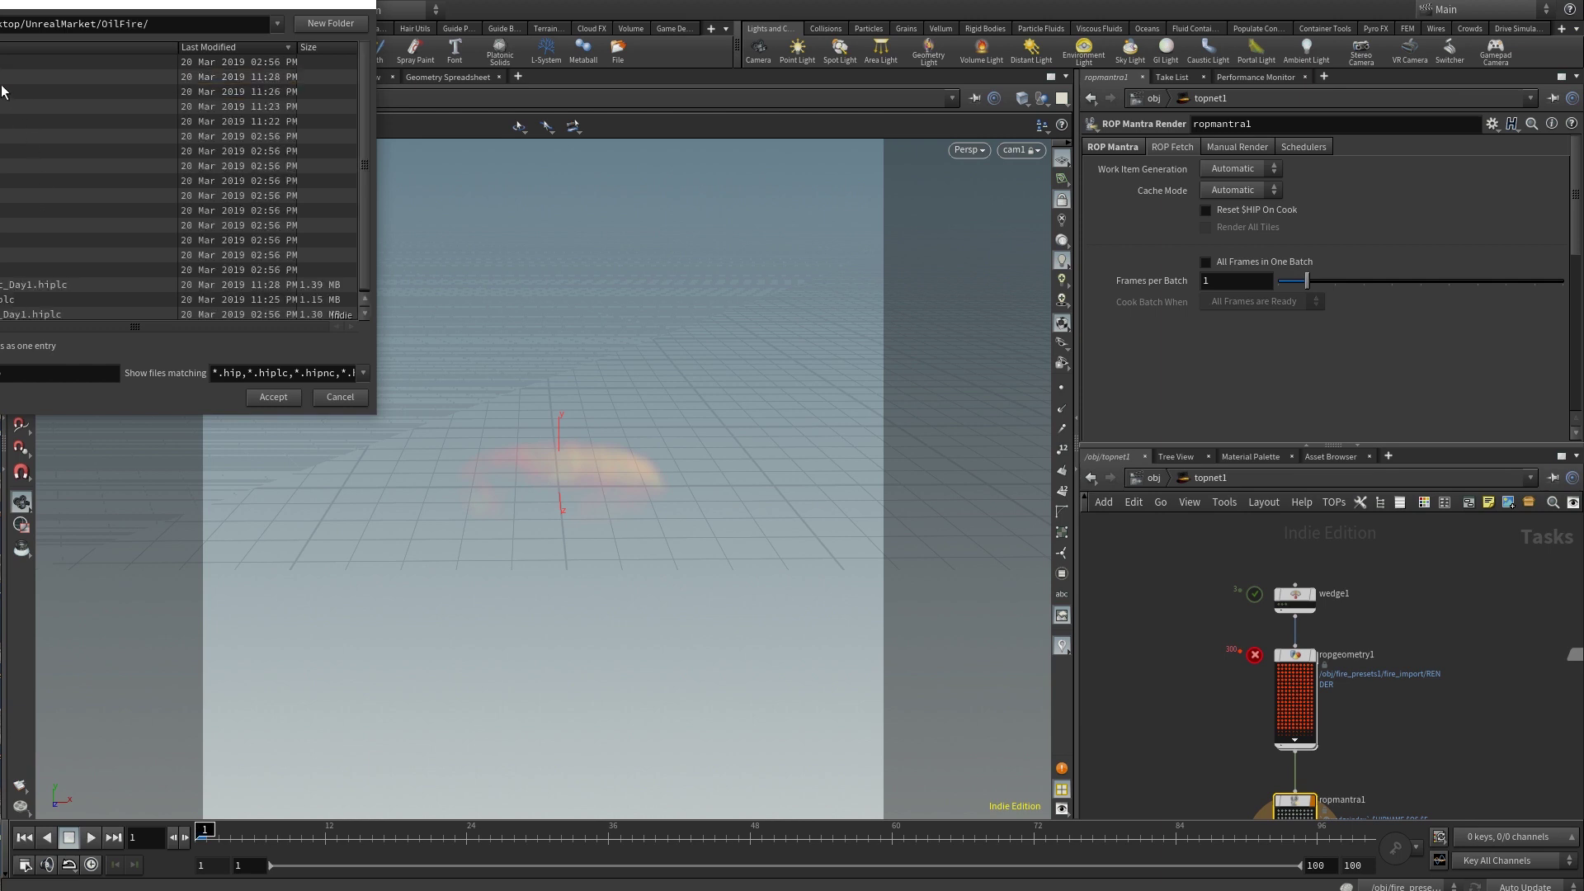
pyautogui.click(3, 300)
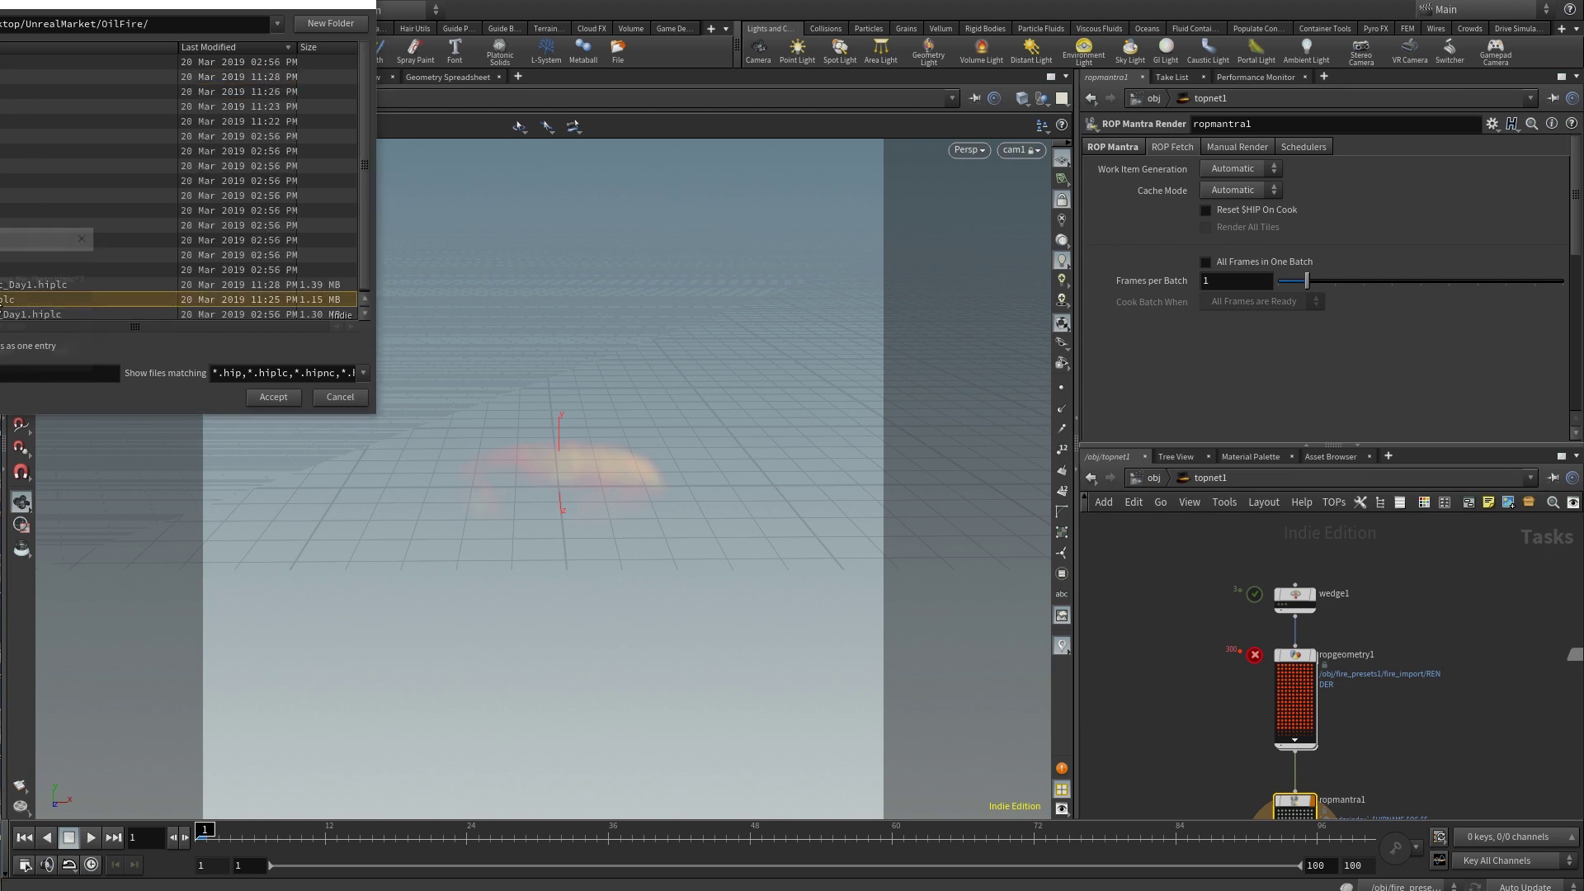
pyautogui.press('Return')
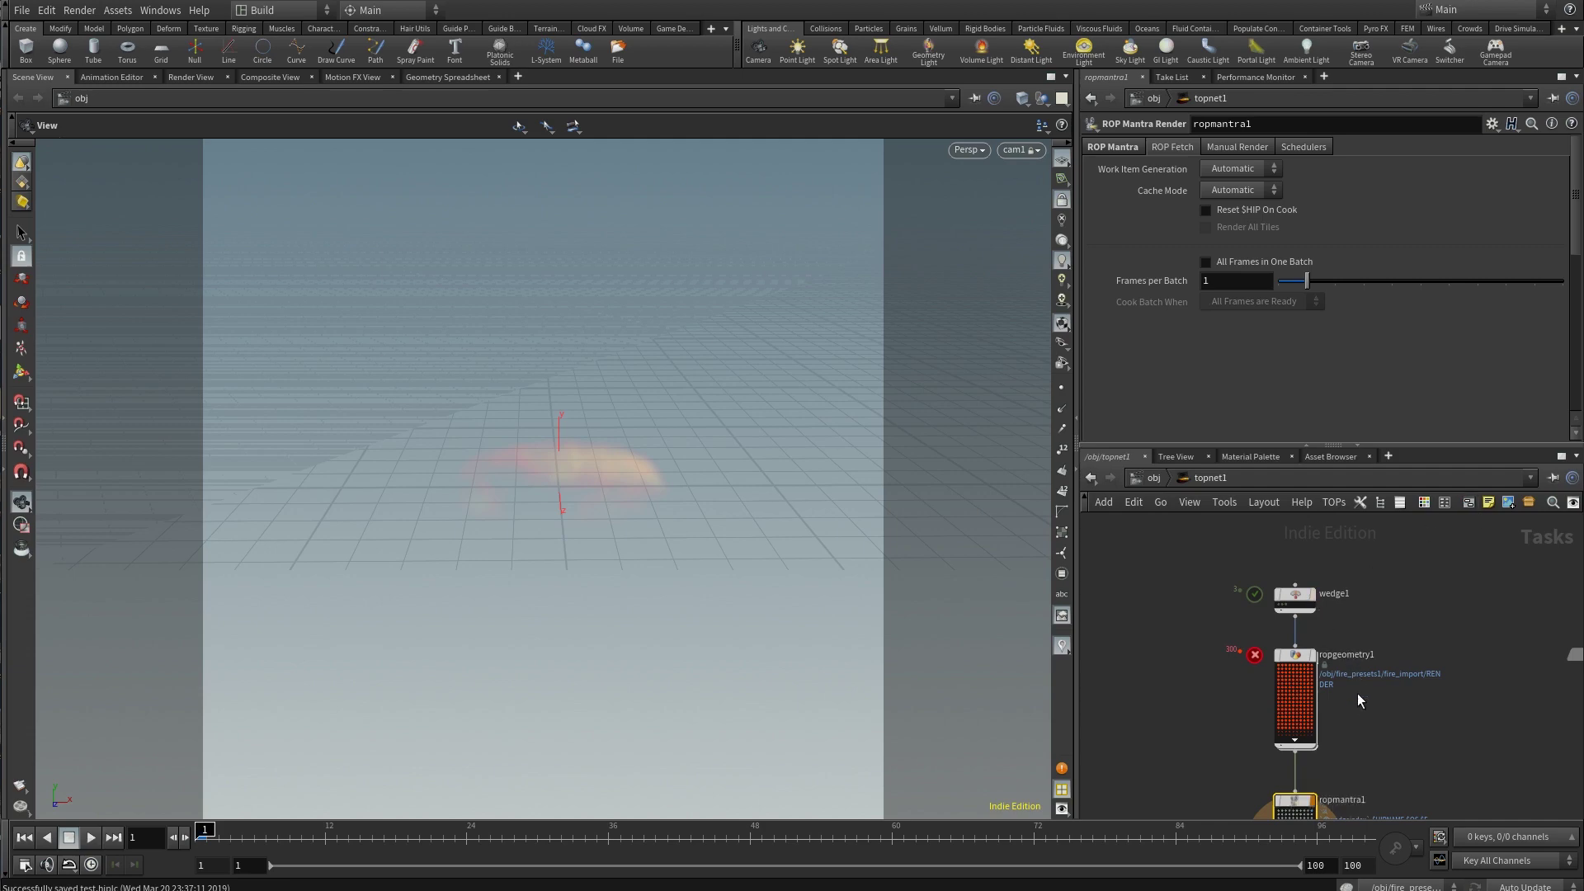
# Cook the output node of the TOP network
pyautogui.moveTo(1348, 707); pyautogui.dragTo(1320, 654, button='middle')
pyautogui.click(1329, 507)
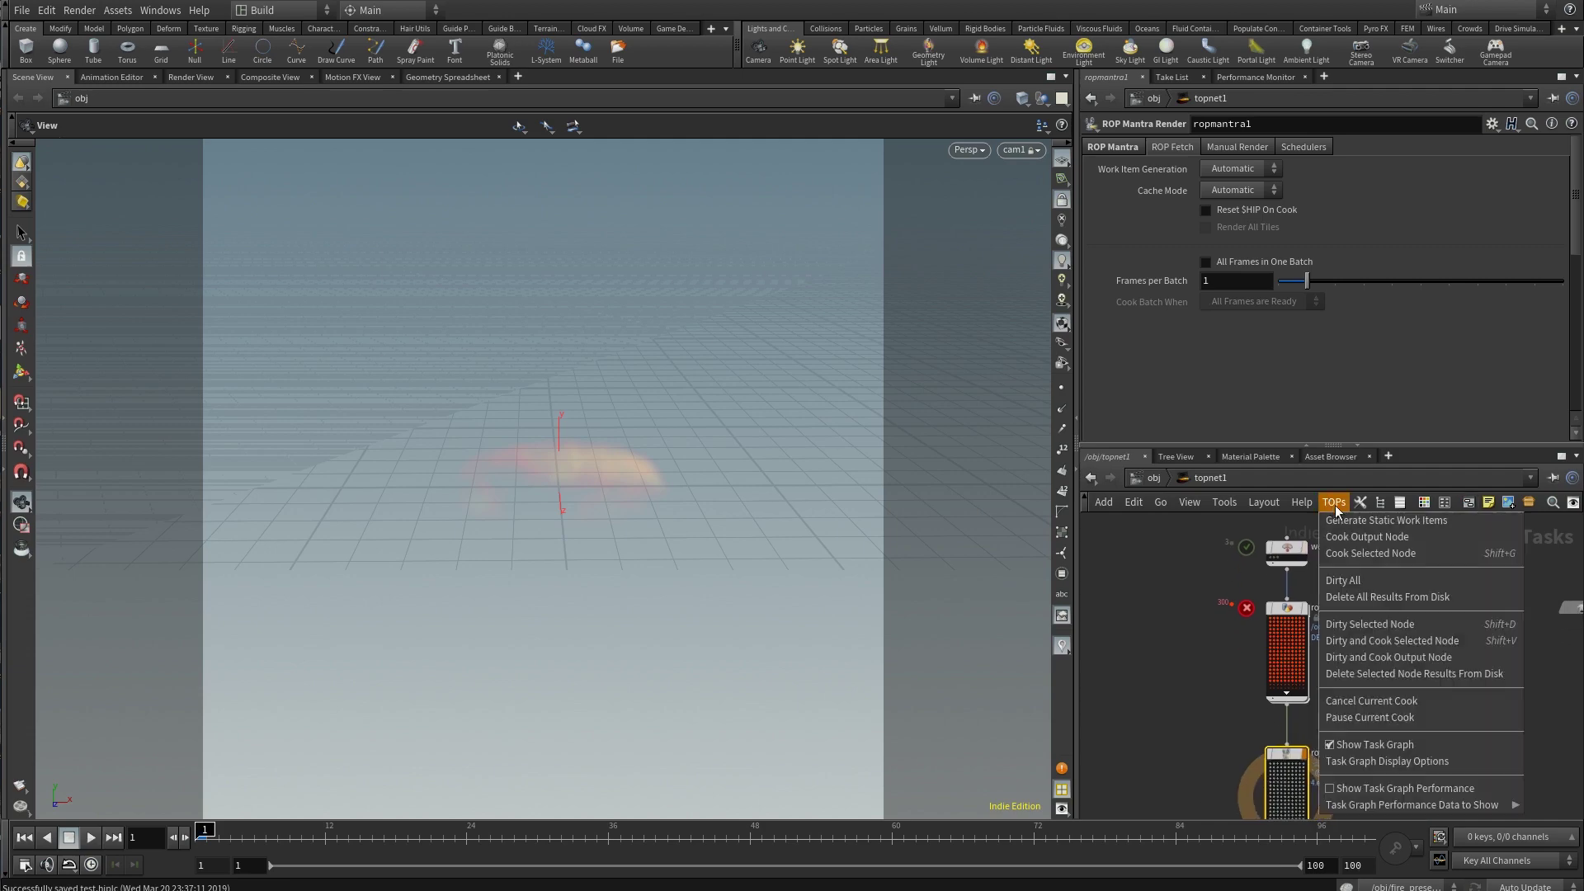
pyautogui.click(1372, 542)
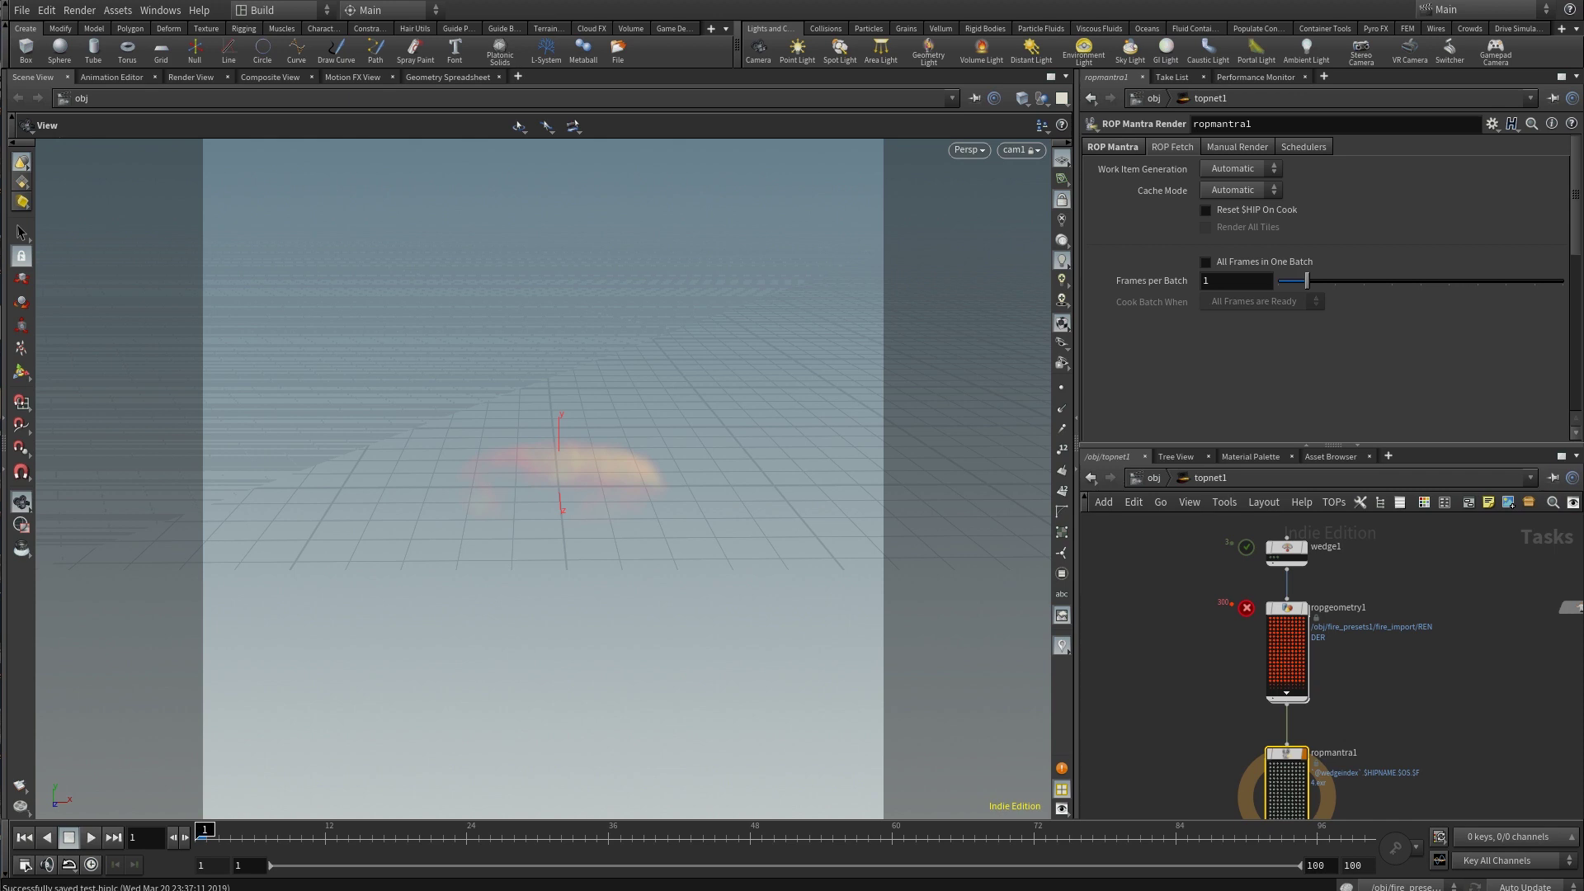
# Check ropgeometry1's work items and ROP Geometry settings, and cook the output node again, accepting the prompt to save changes
pyautogui.scroll(3, 1361, 693)
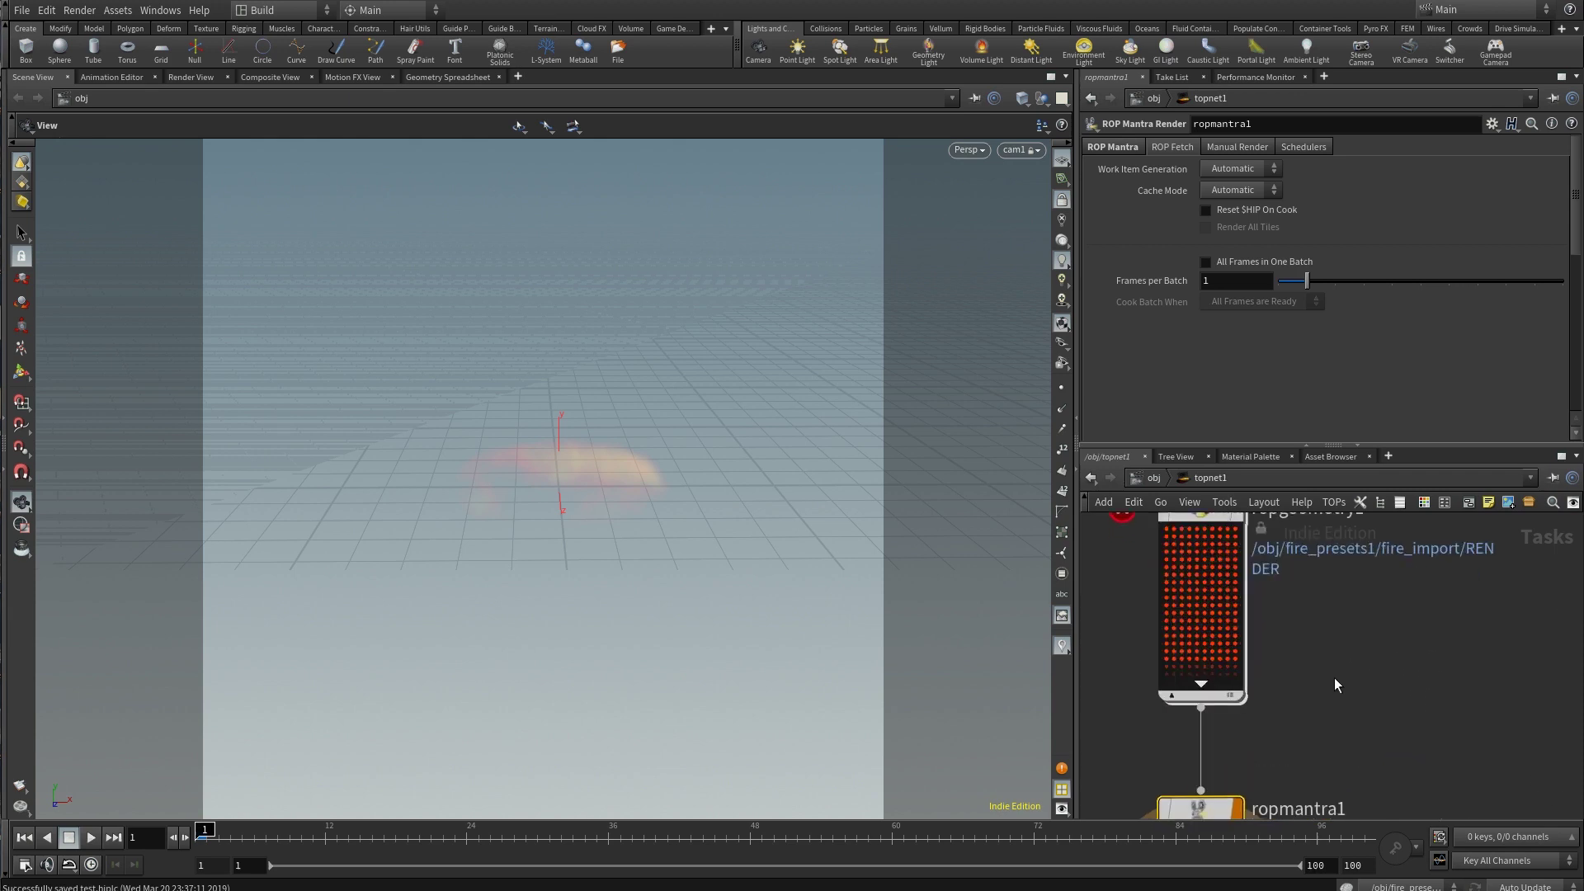
pyautogui.click(1206, 624)
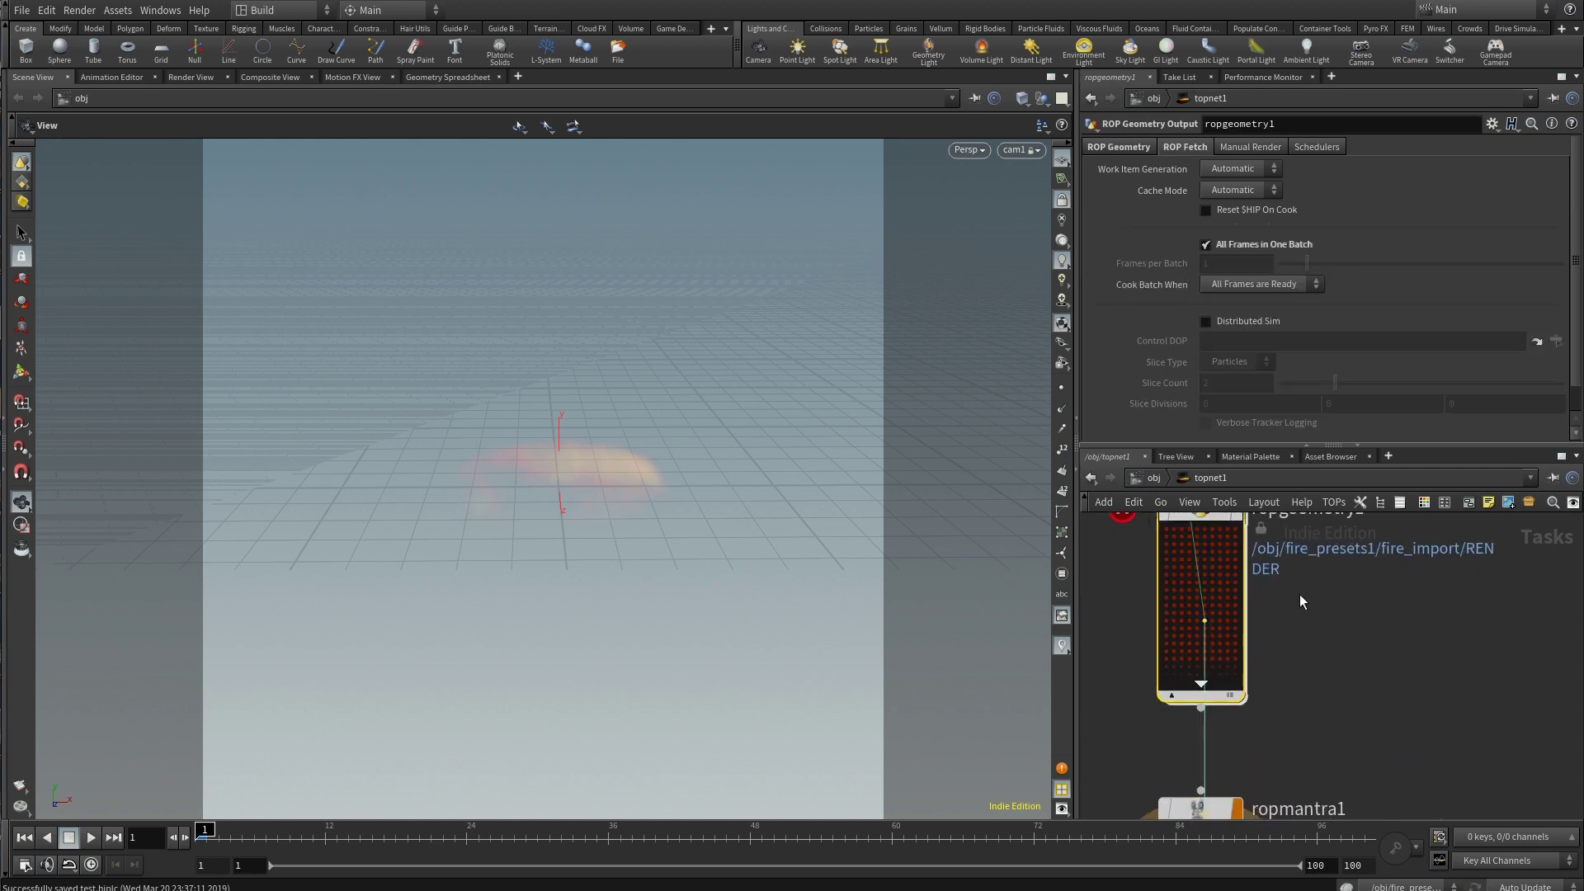
pyautogui.scroll(-3, 1287, 642)
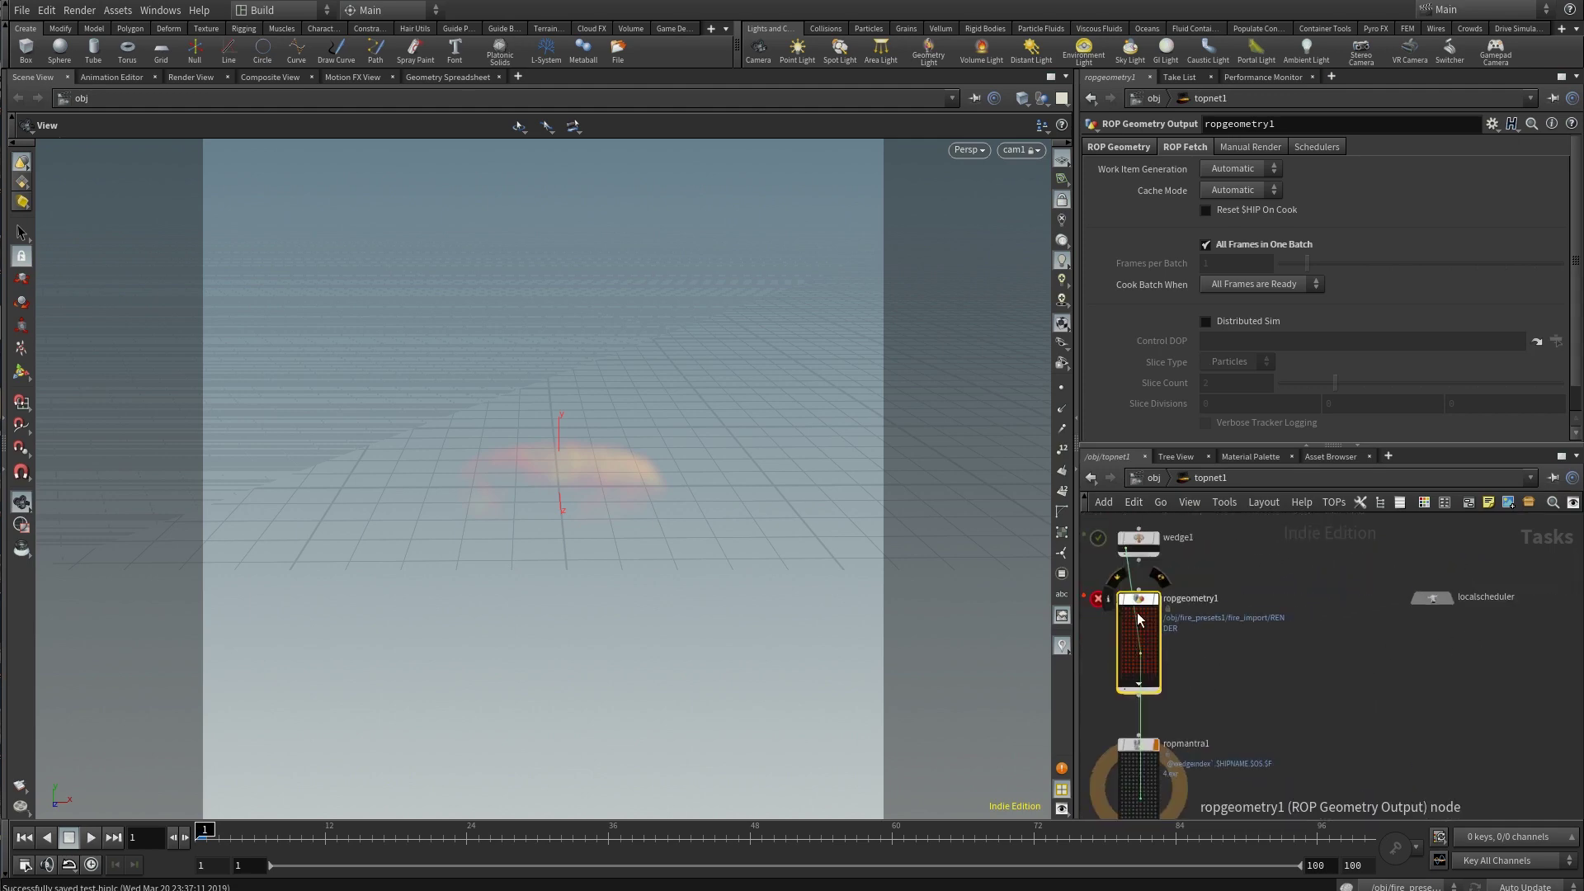
pyautogui.scroll(2, 1138, 615)
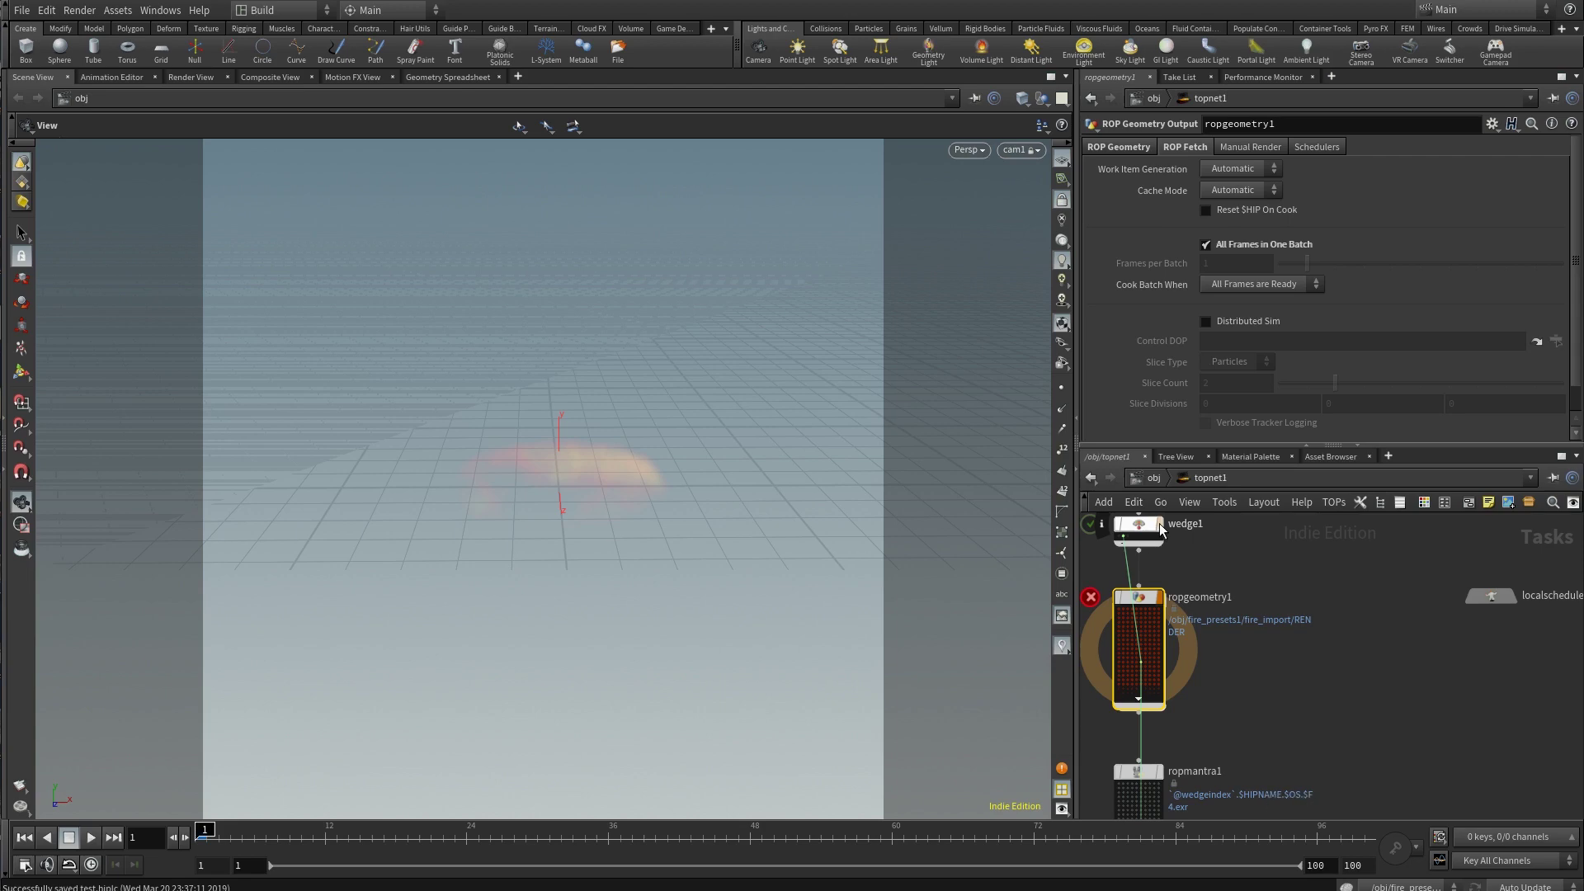
pyautogui.moveTo(1221, 662); pyautogui.dragTo(1315, 673, button='middle')
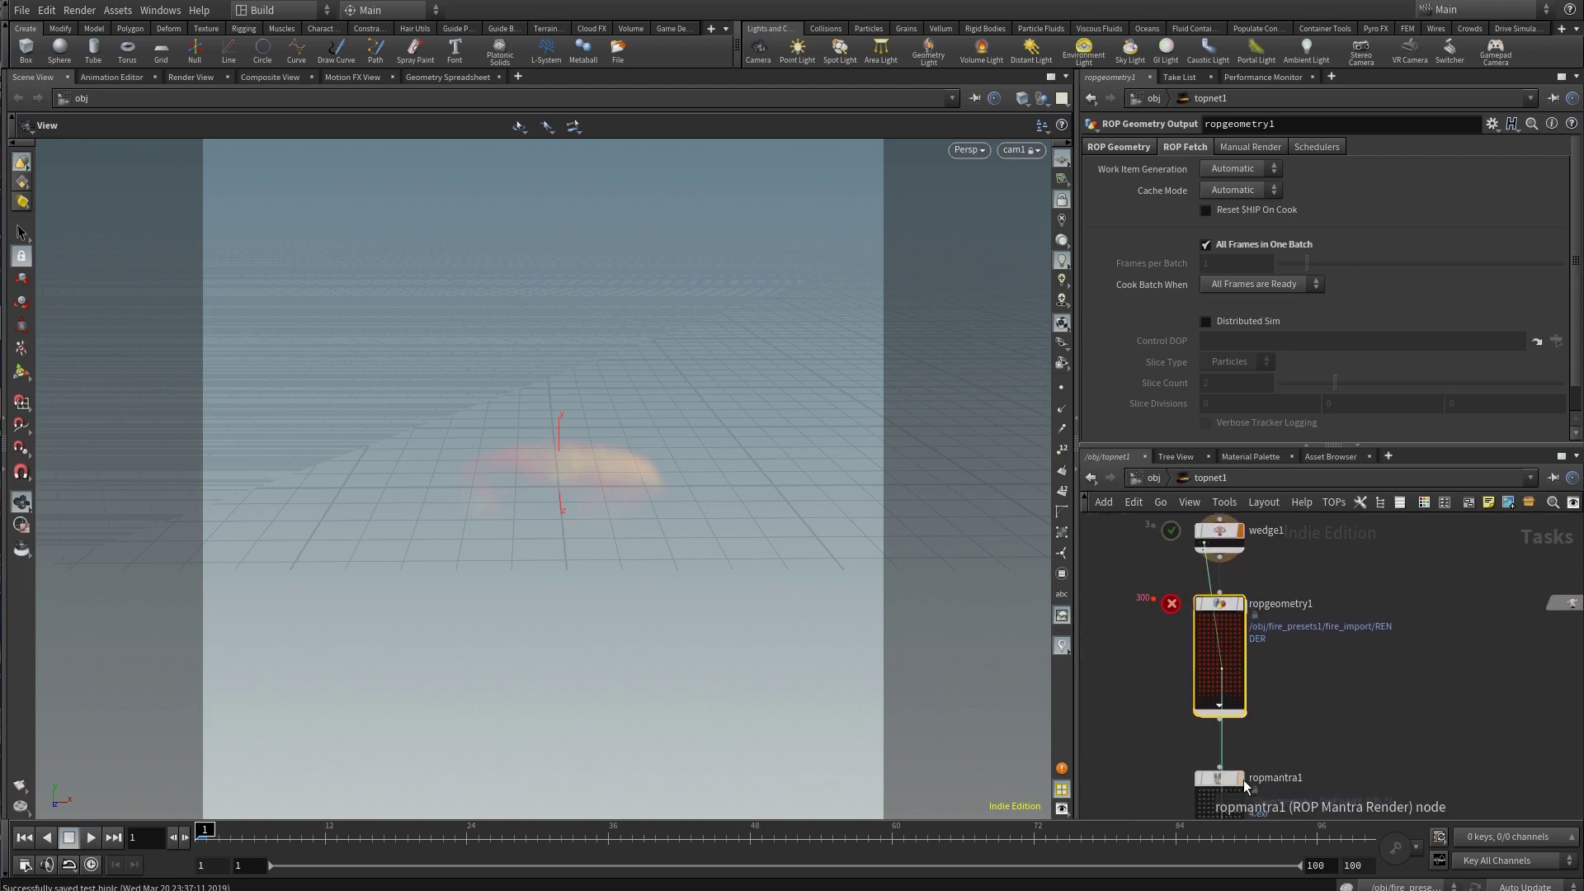
pyautogui.click(1134, 148)
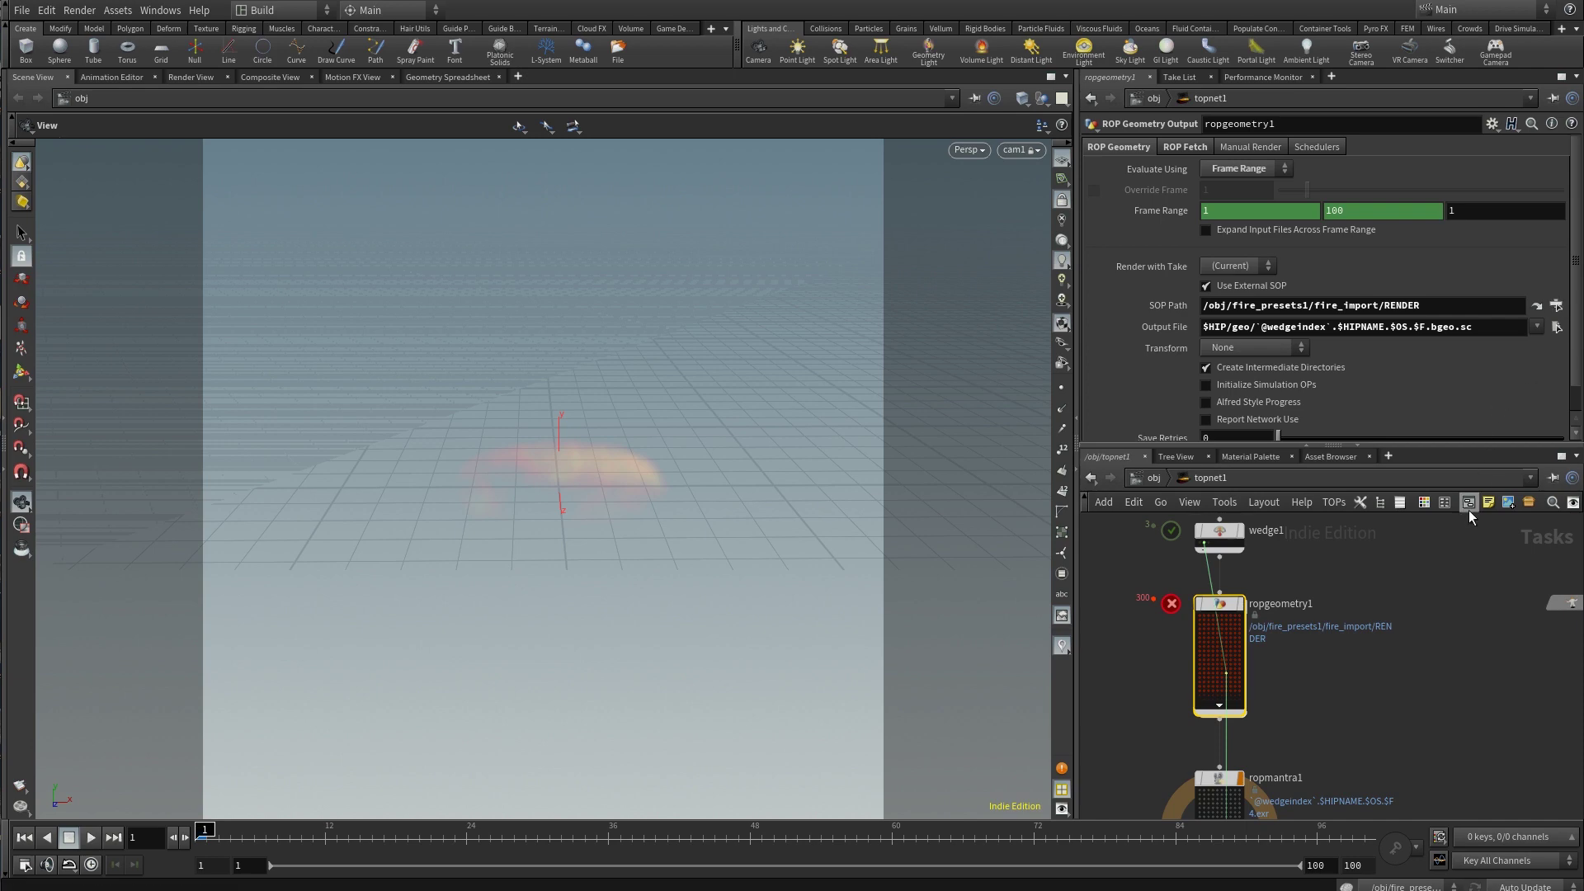
pyautogui.click(1334, 502)
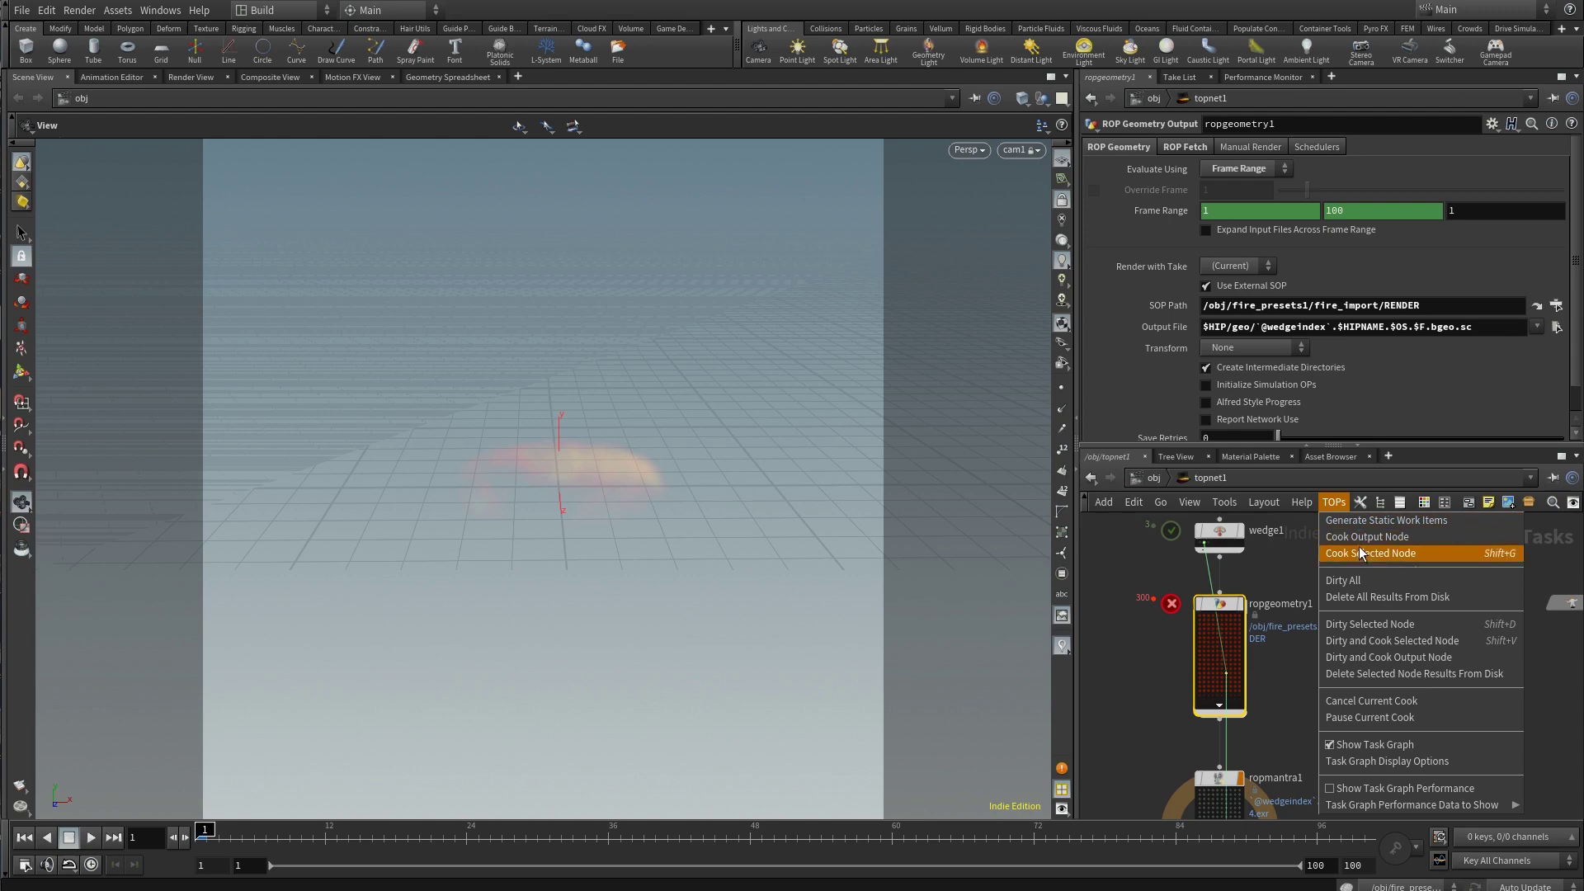
pyautogui.click(1358, 540)
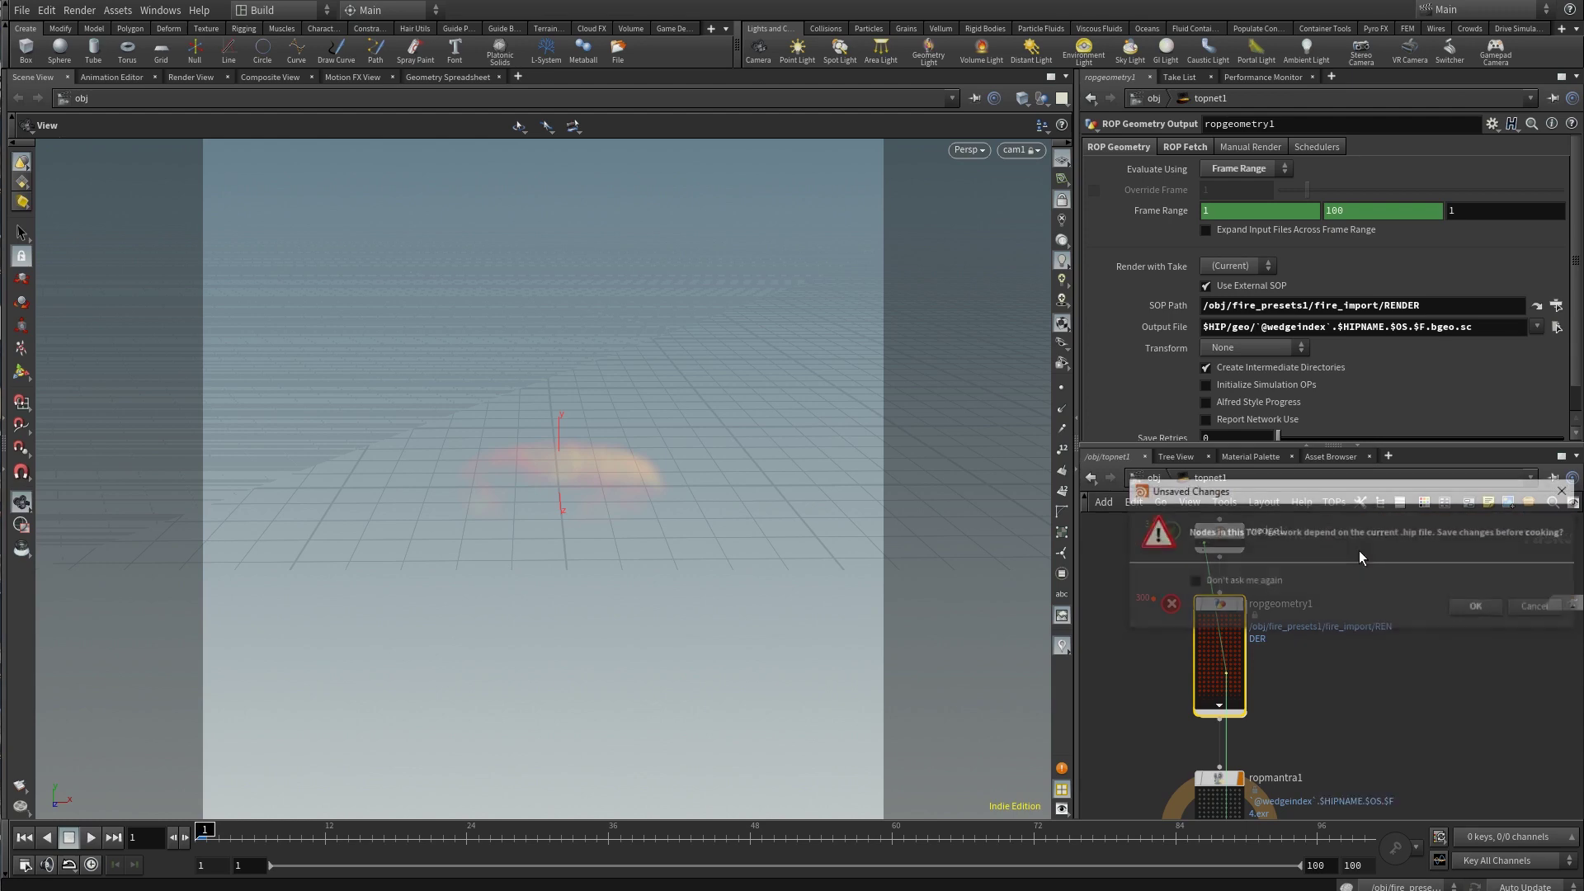
pyautogui.click(1470, 608)
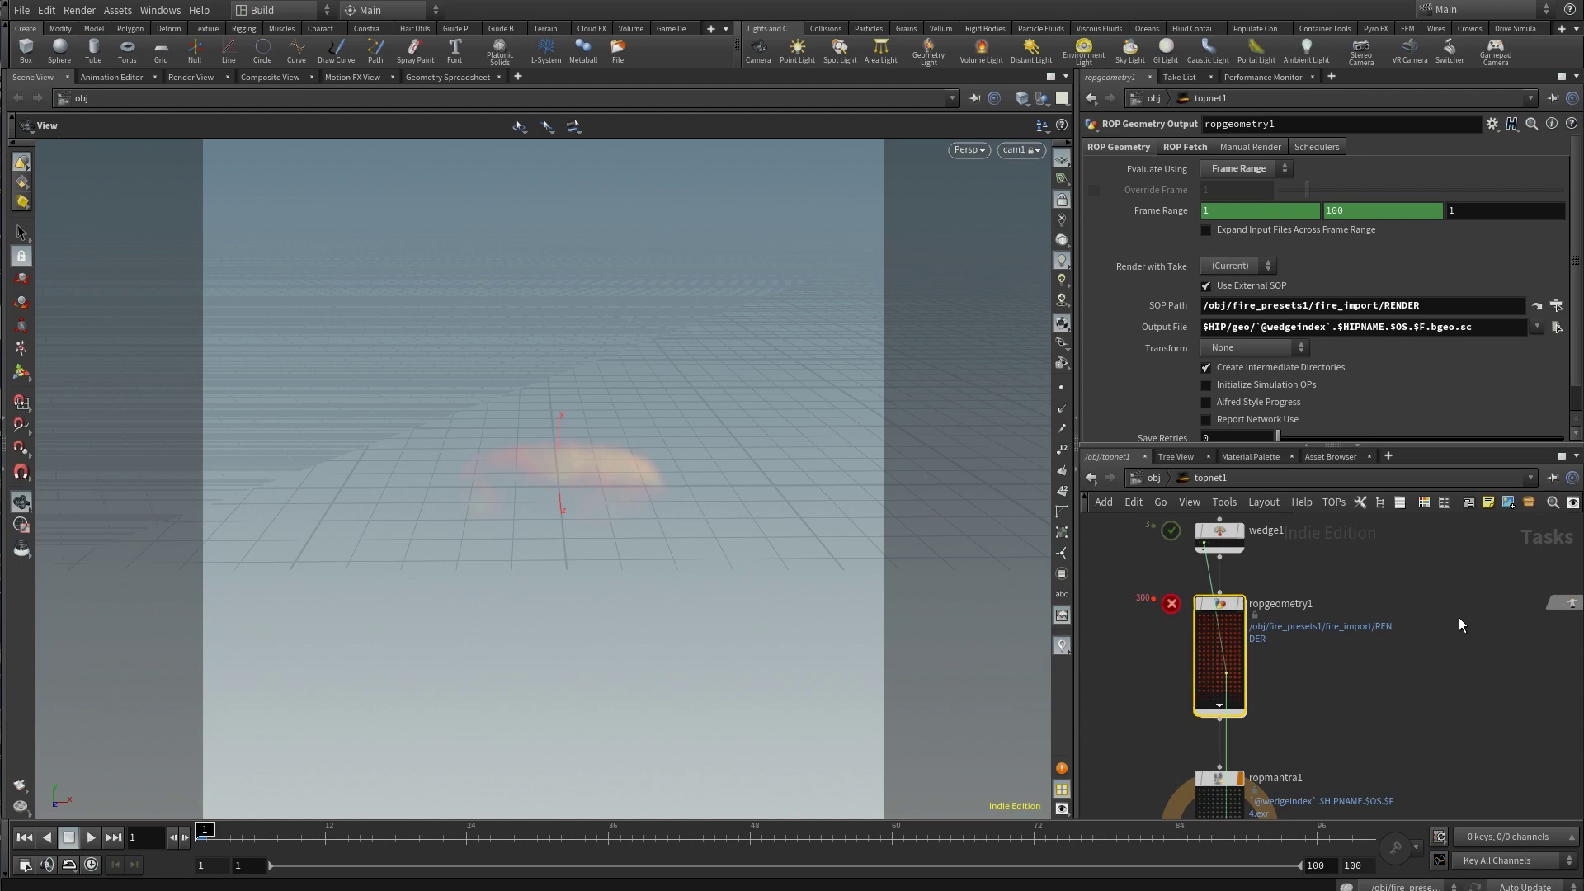
# Go up to the object level and allow editing of contents on the fire_presets1 asset
pyautogui.scroll(-3, 1357, 685)
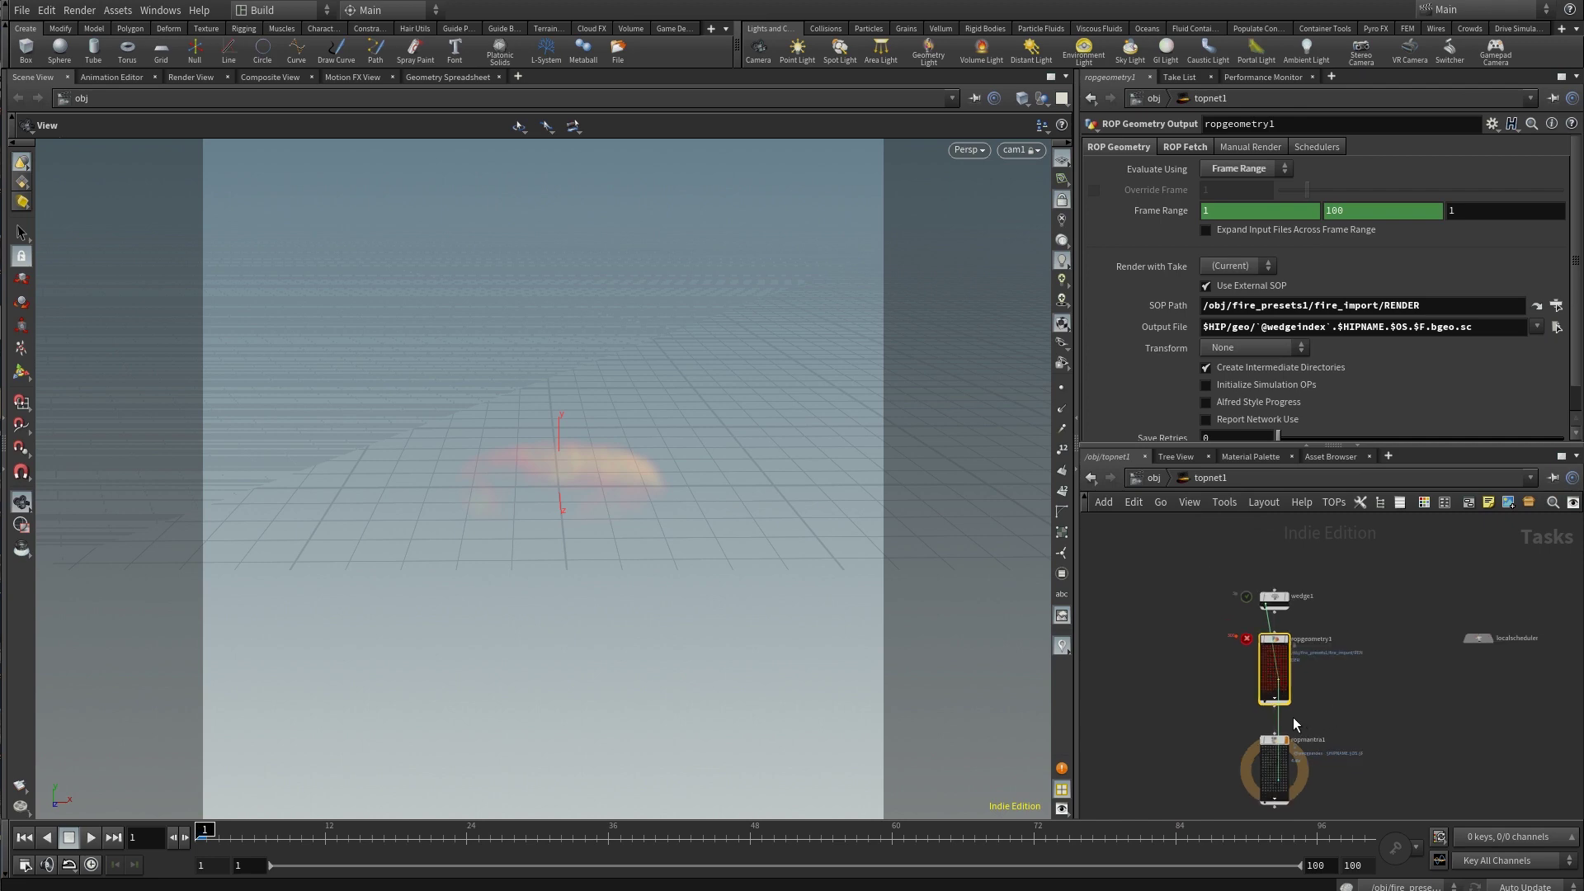
pyautogui.scroll(5, 1293, 724)
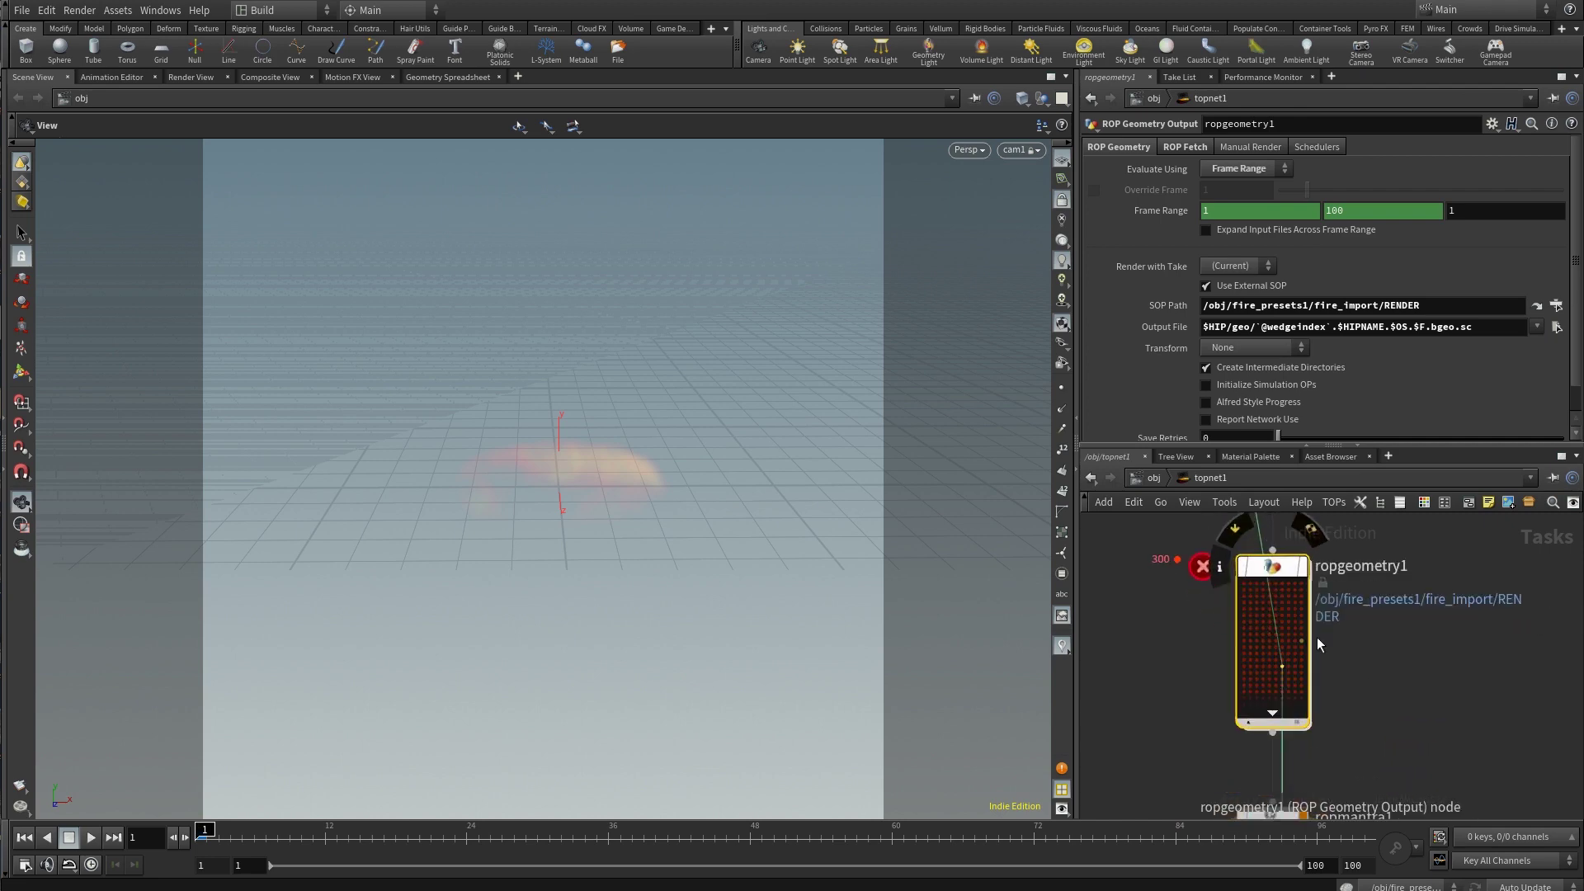
pyautogui.click(1147, 482)
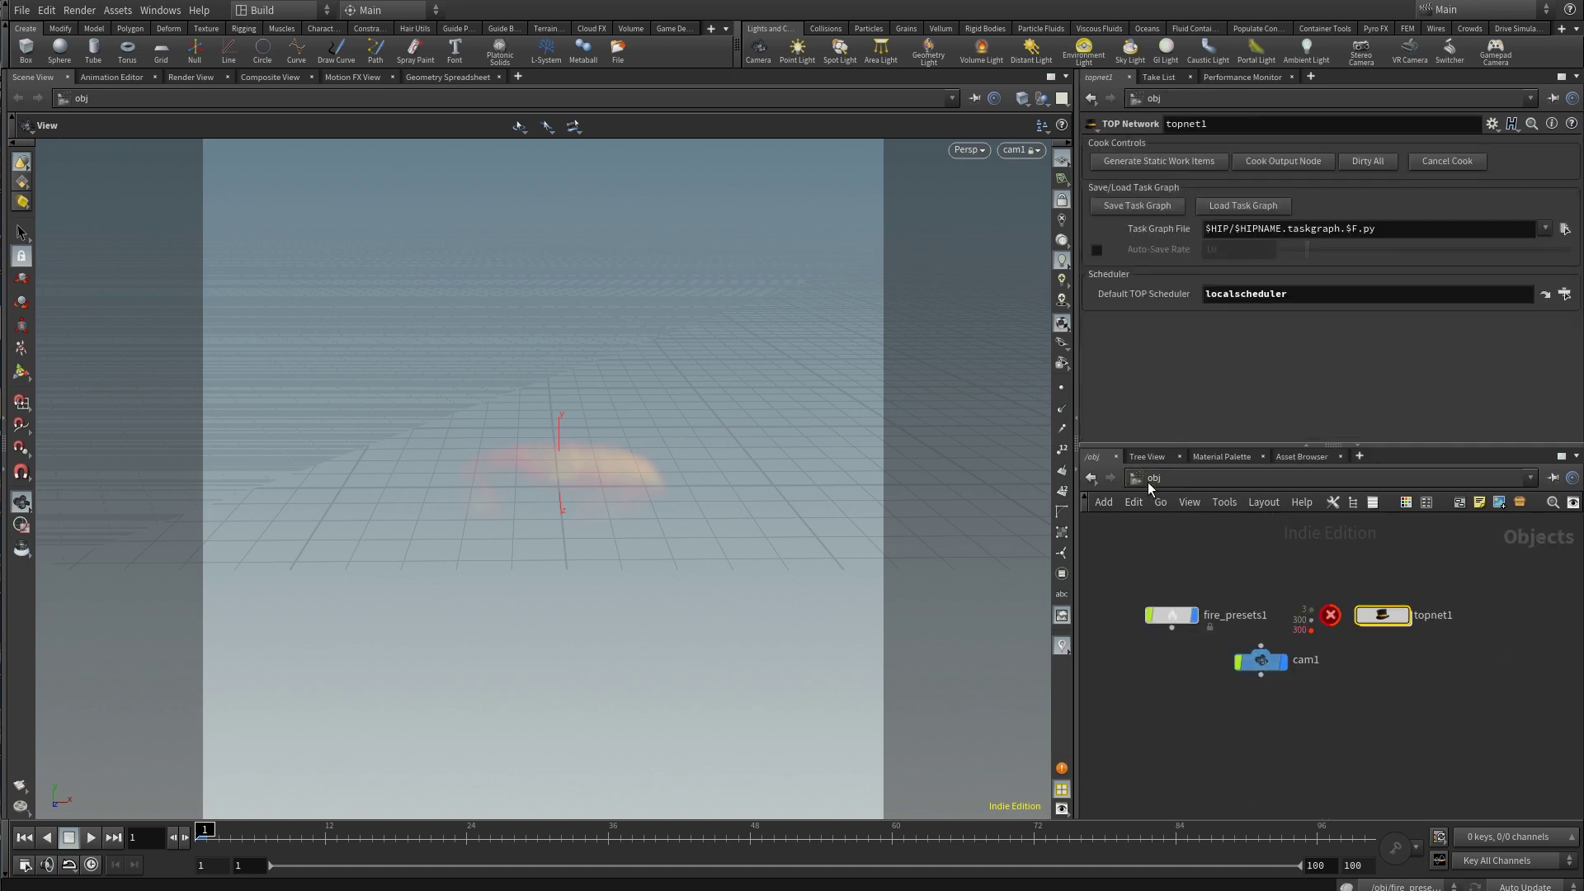
pyautogui.rightClick(1182, 620)
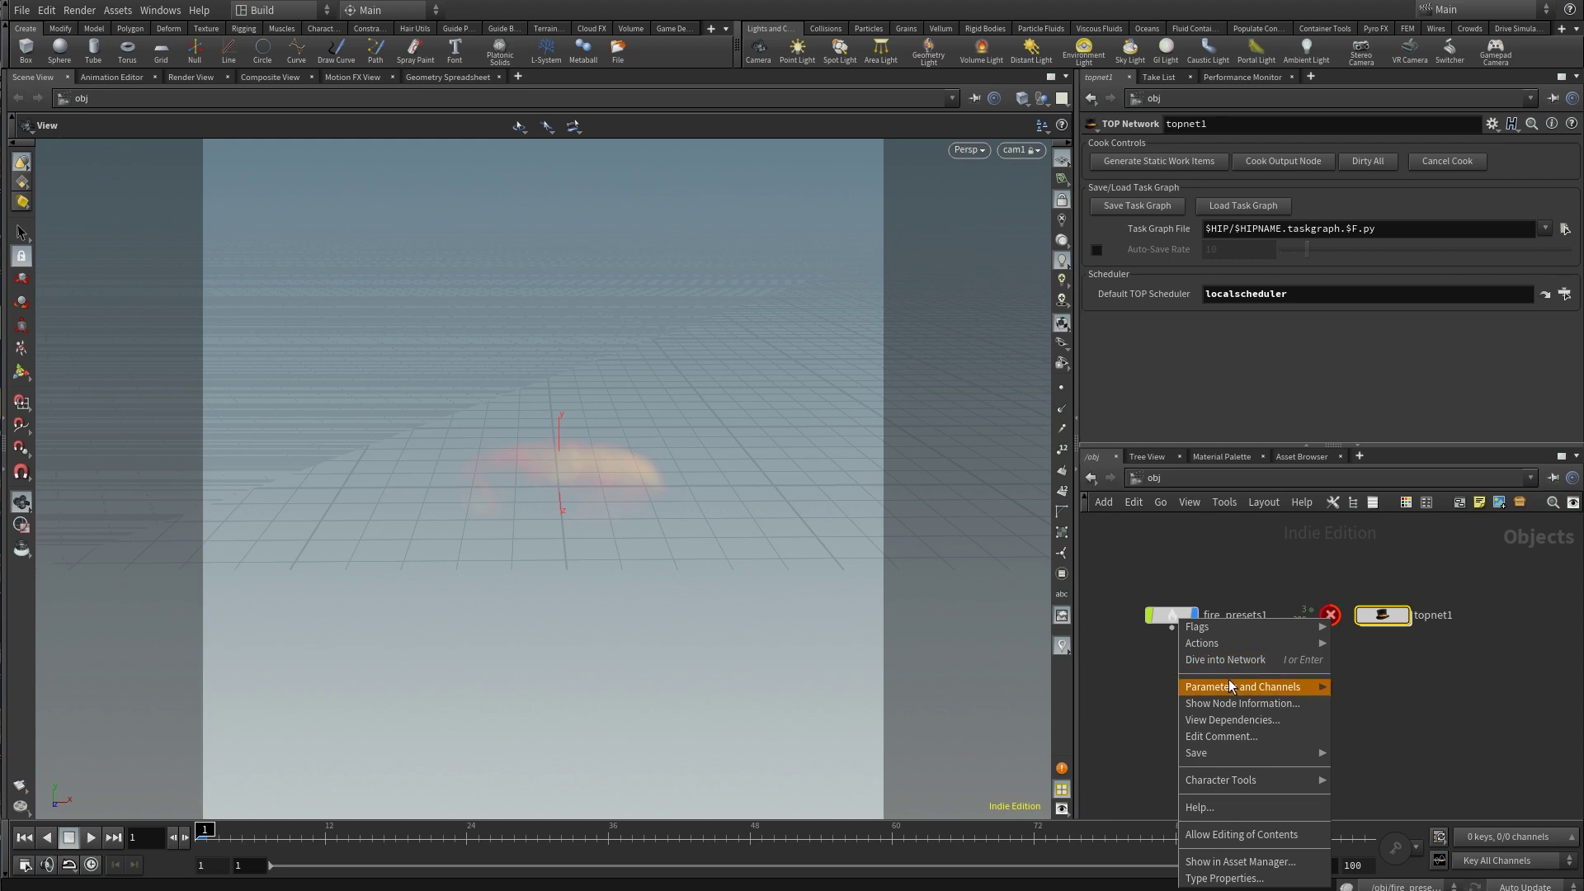
pyautogui.moveTo(1234, 689)
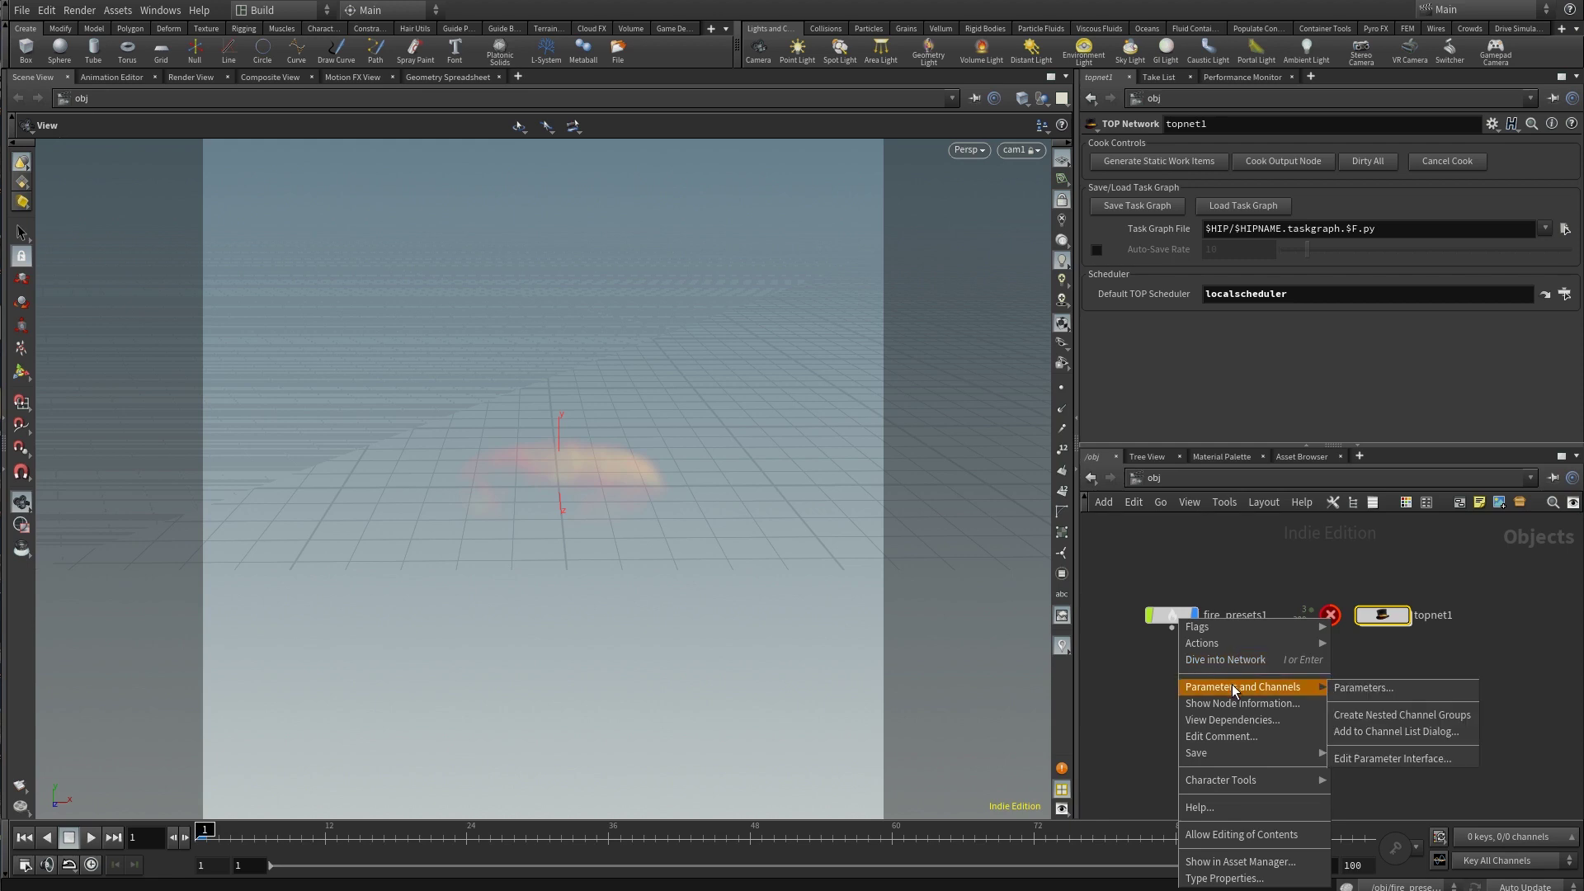
pyautogui.click(1242, 834)
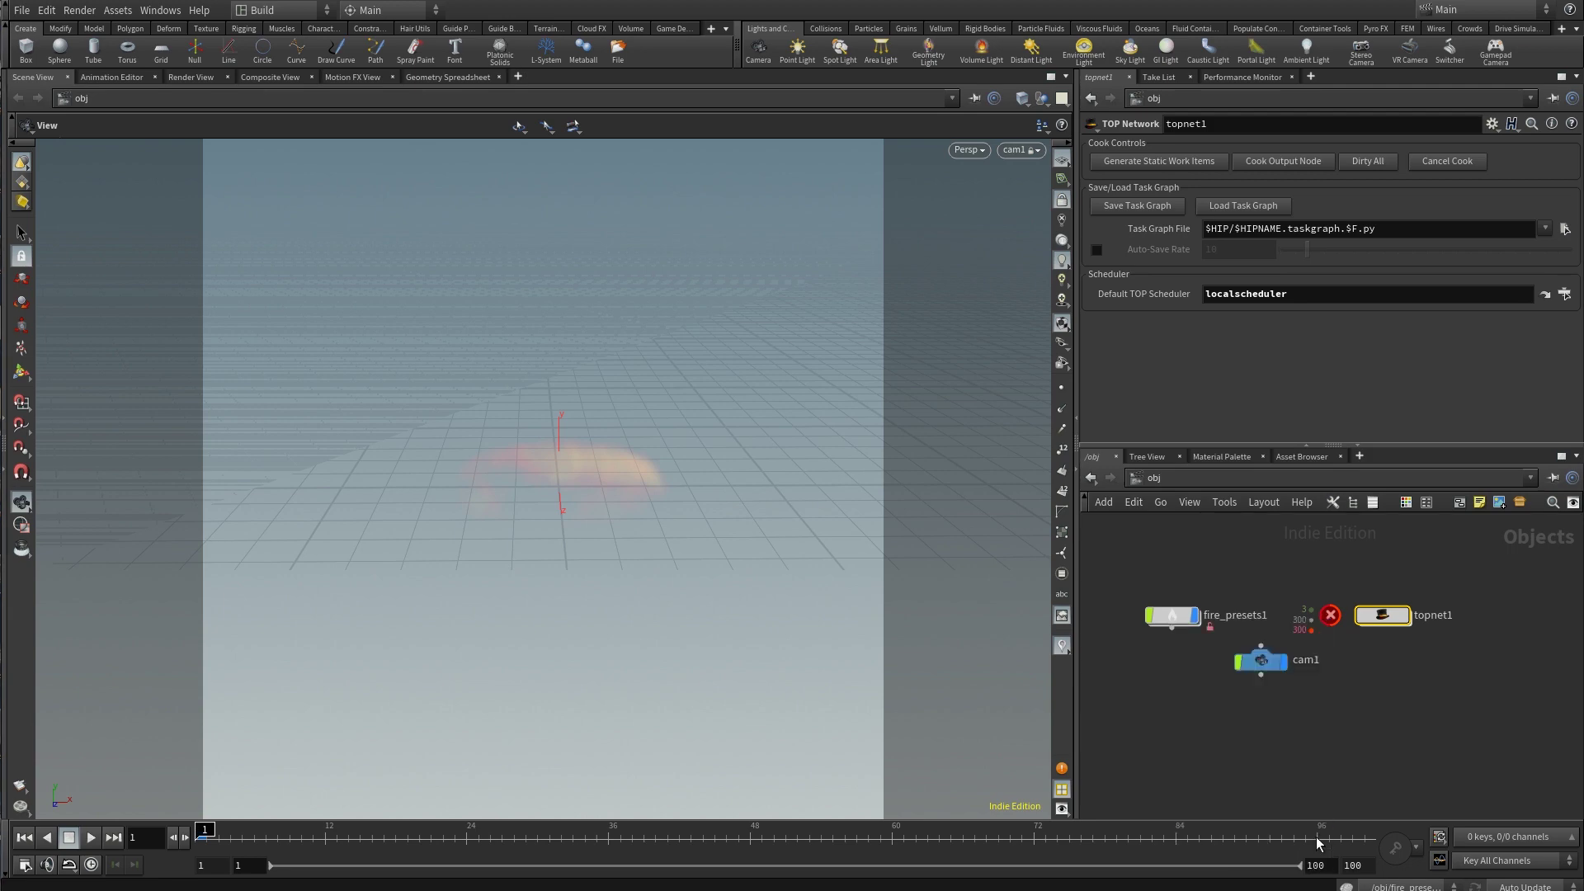
# Return inside topnet1 and cook its output node, accepting the save of the scene changes
pyautogui.doubleClick(1382, 615)
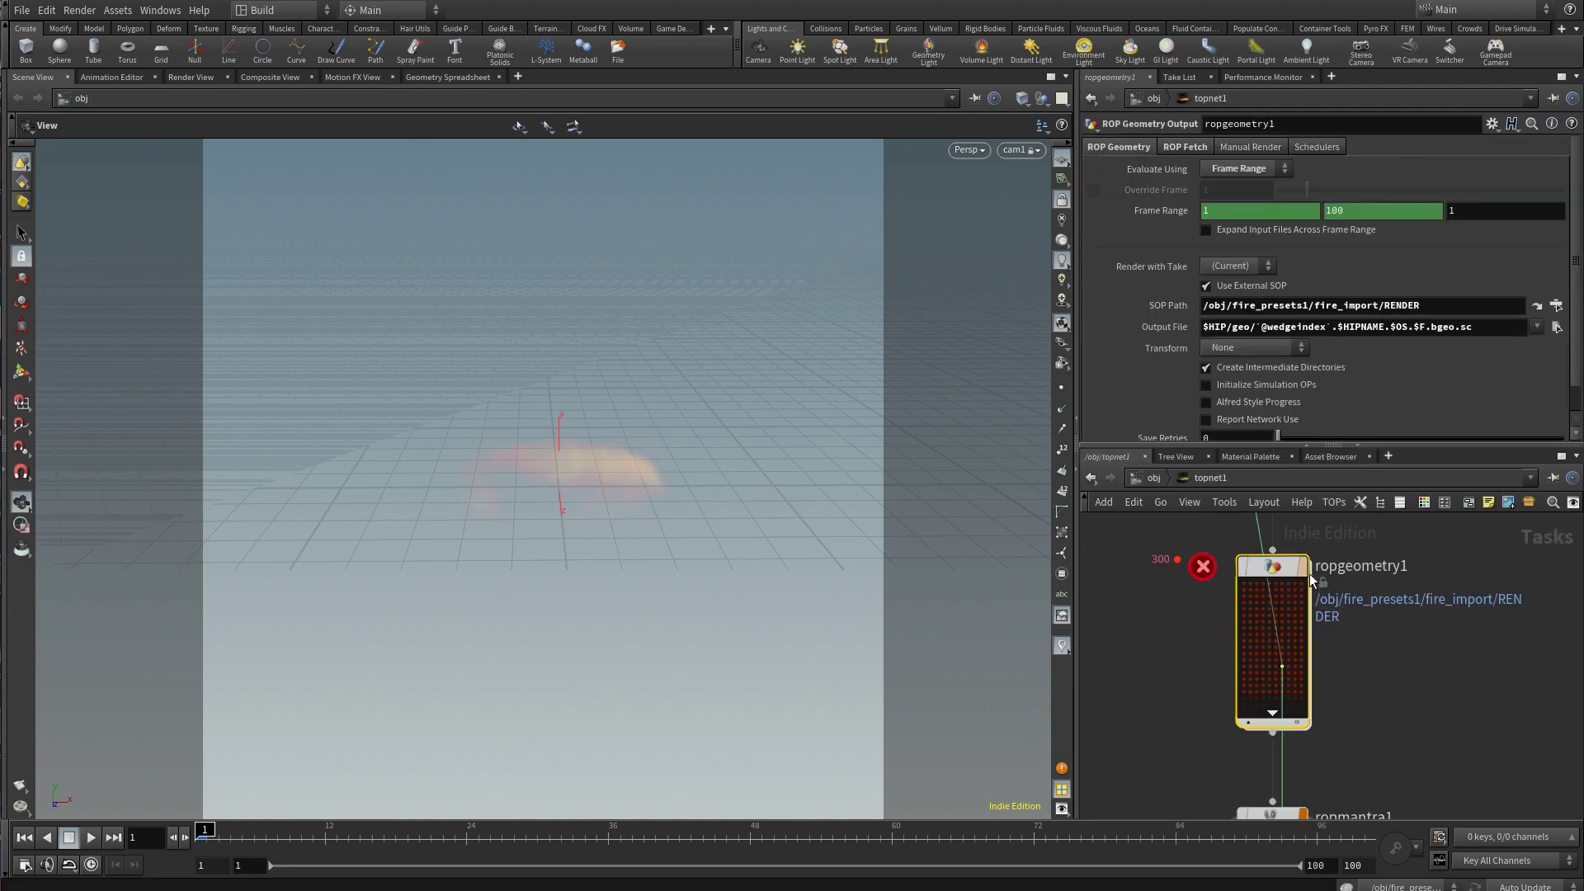
pyautogui.click(1336, 501)
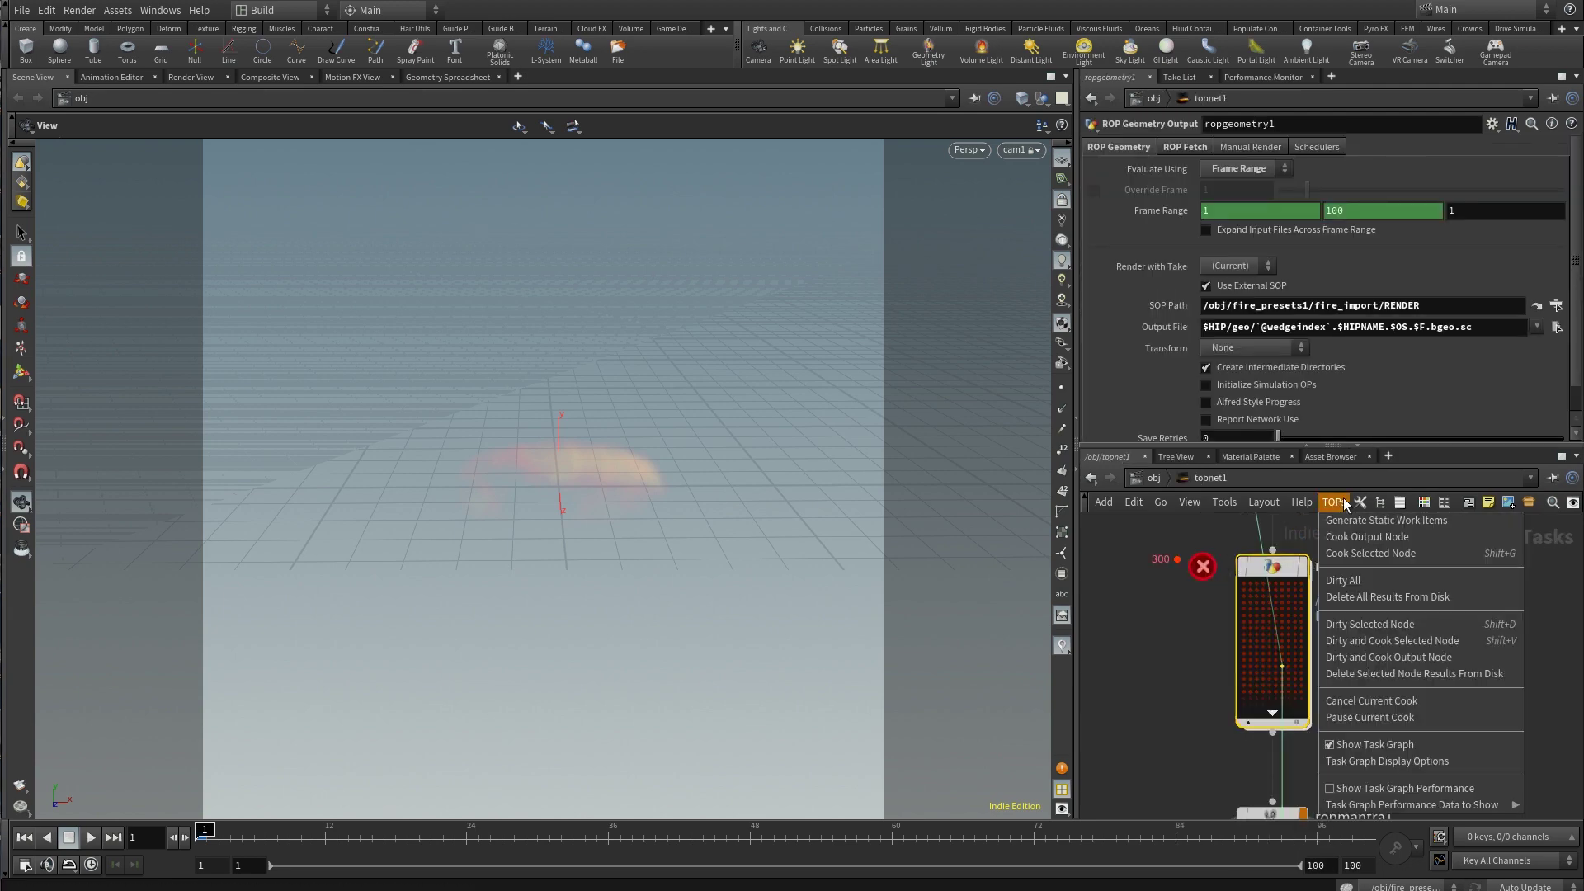
pyautogui.click(1358, 538)
pyautogui.click(1454, 604)
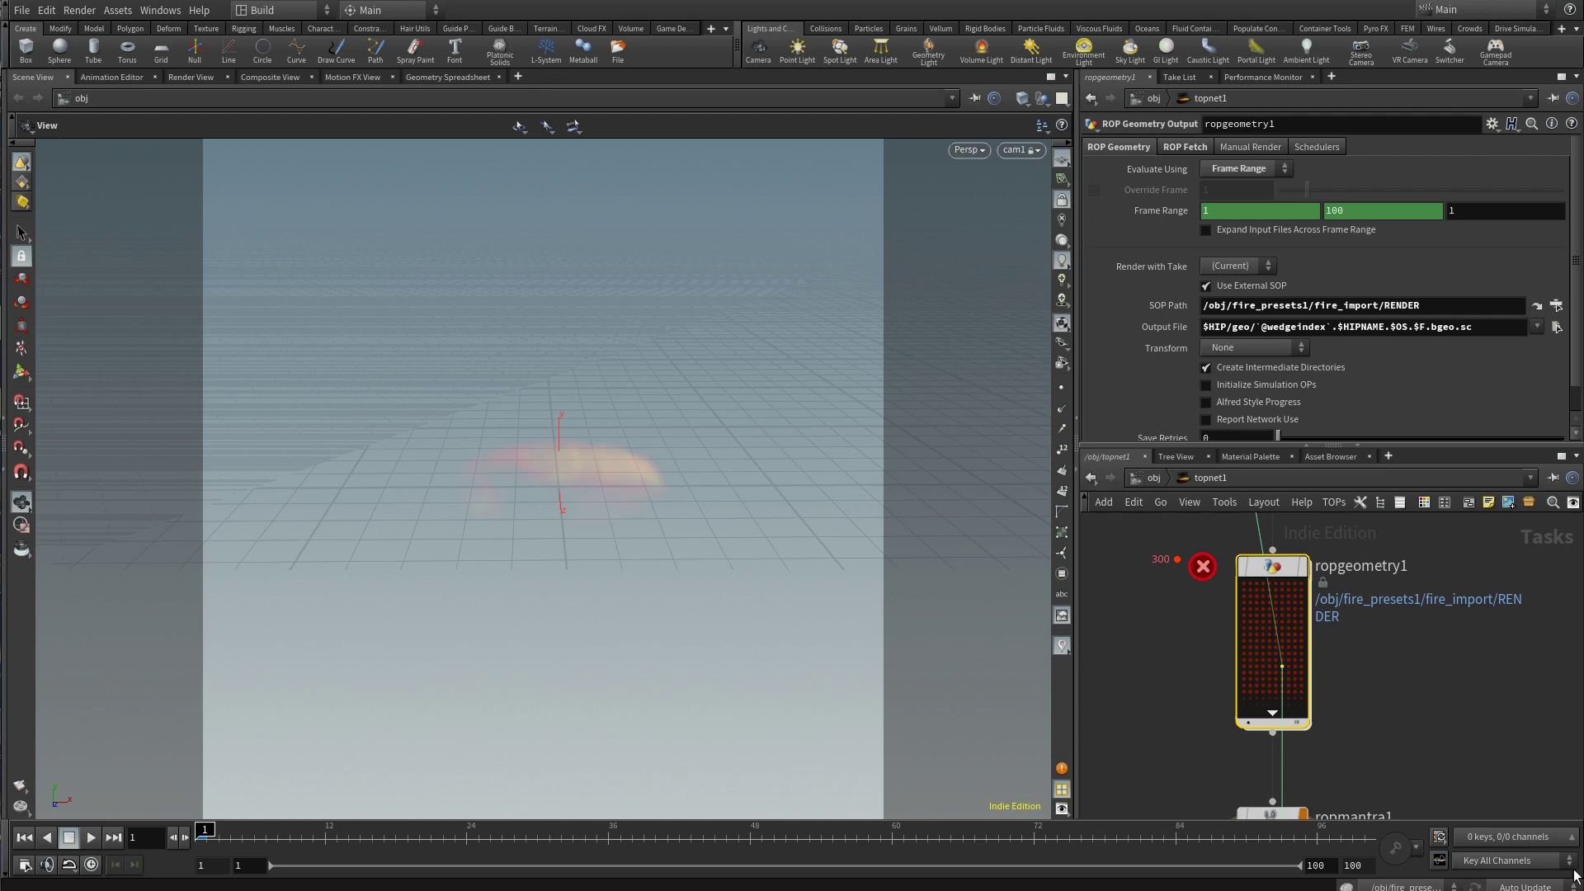
# Move ropgeometry1 sideways out of line with wedge1 and ropmantra1
pyautogui.scroll(-3, 1329, 754)
pyautogui.moveTo(1302, 651); pyautogui.dragTo(1160, 645)
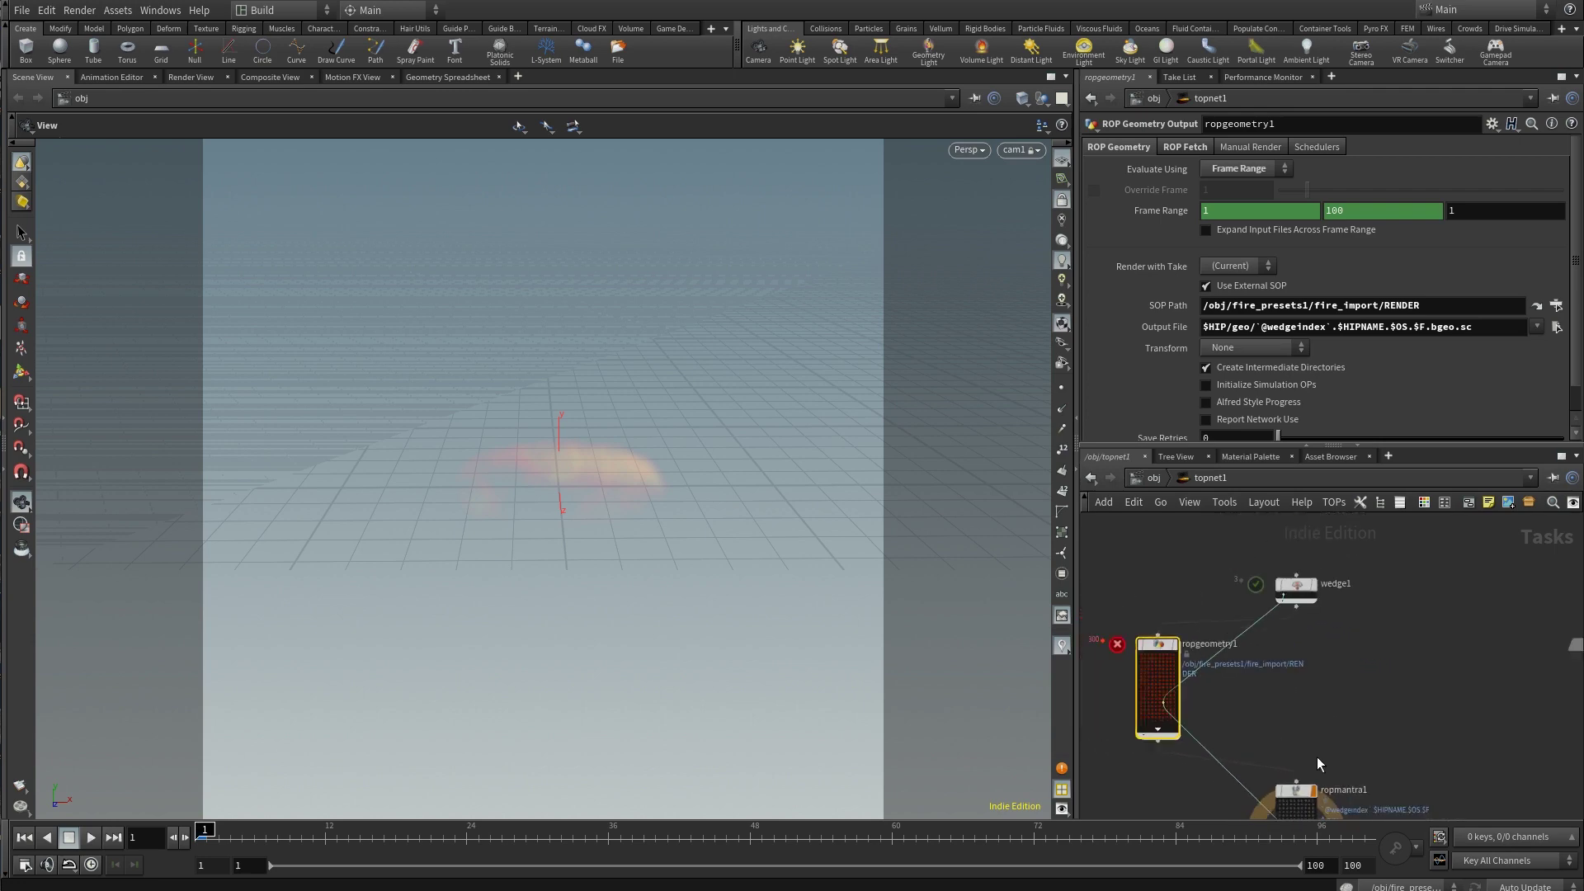
pyautogui.scroll(2, 1214, 697)
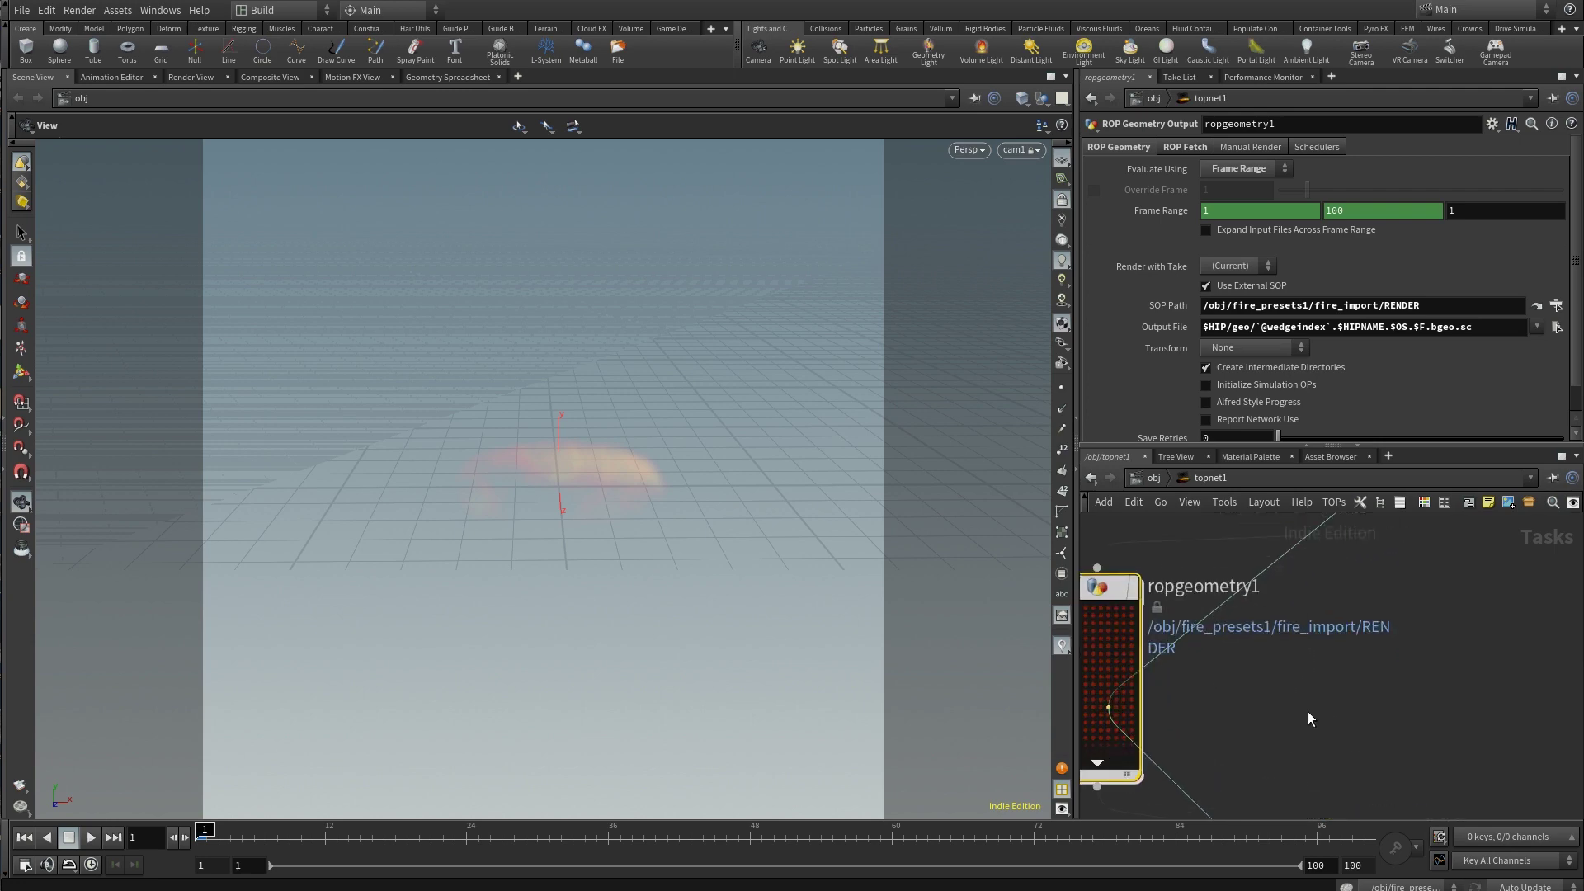
pyautogui.moveTo(1308, 711); pyautogui.dragTo(1405, 708, button='middle')
pyautogui.scroll(1, 1405, 708)
pyautogui.scroll(-3, 1374, 698)
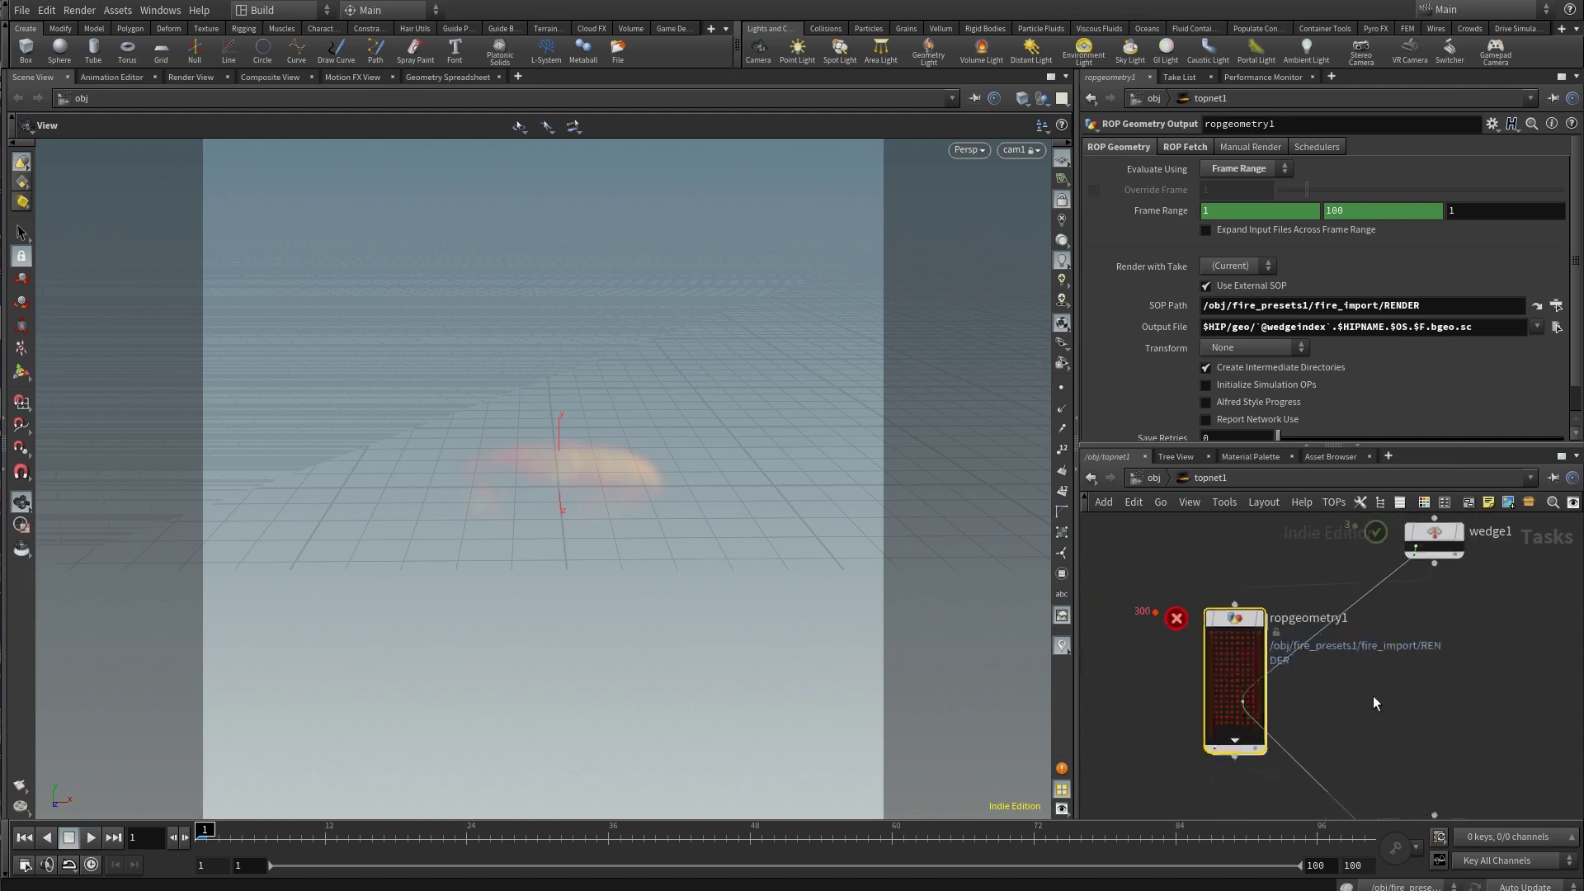
# Review wedge1's settings and check the $HIP/geo folder for ropgeometry1's output files without changing the output path
pyautogui.click(1418, 582)
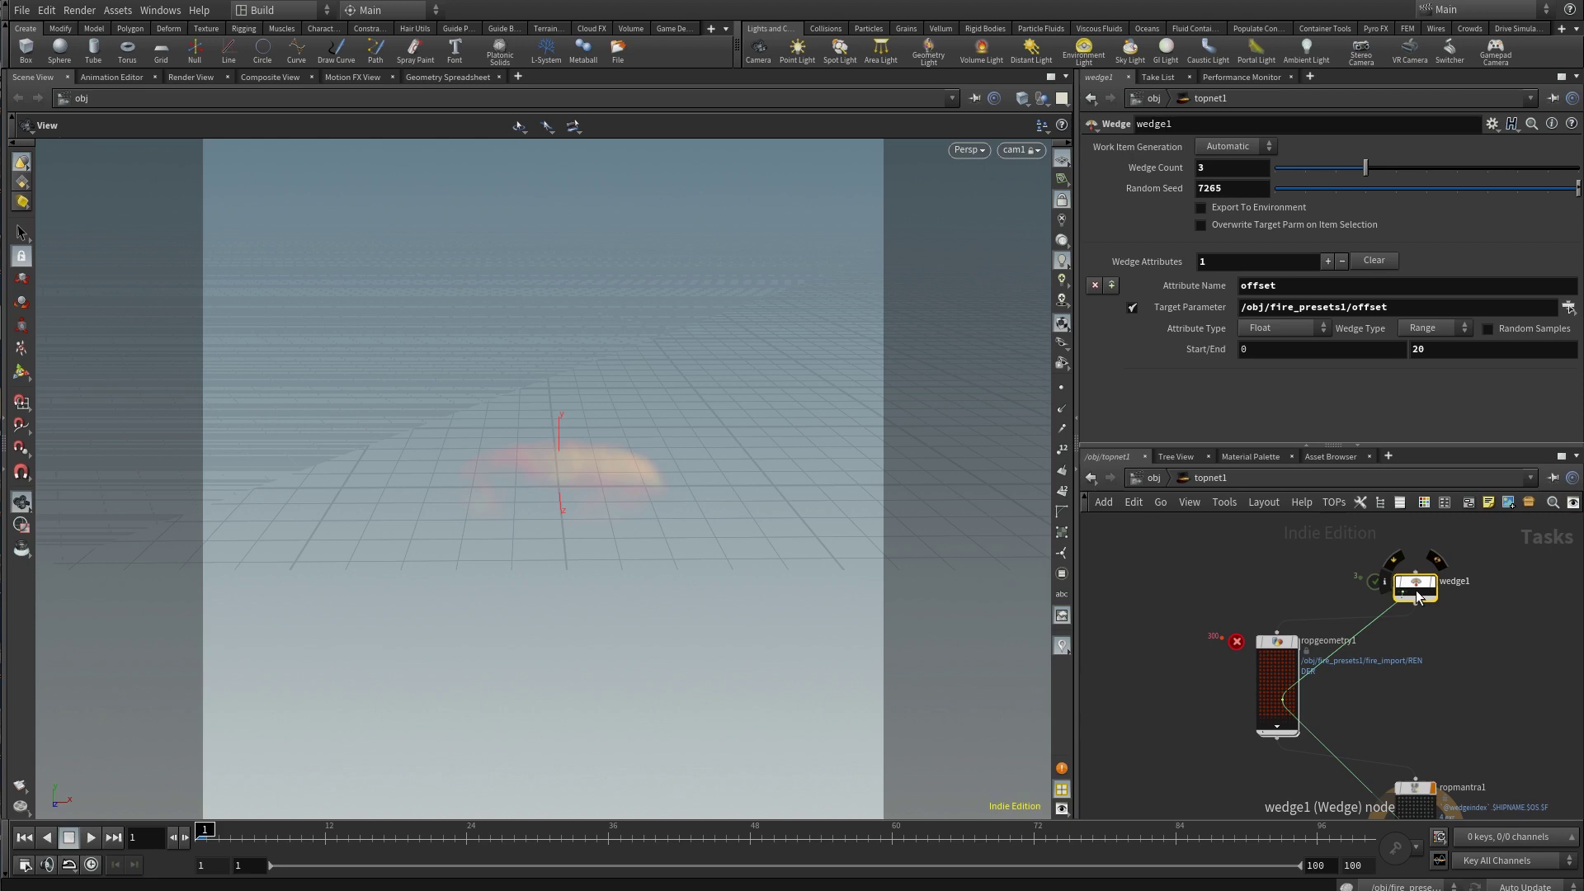
pyautogui.click(1277, 652)
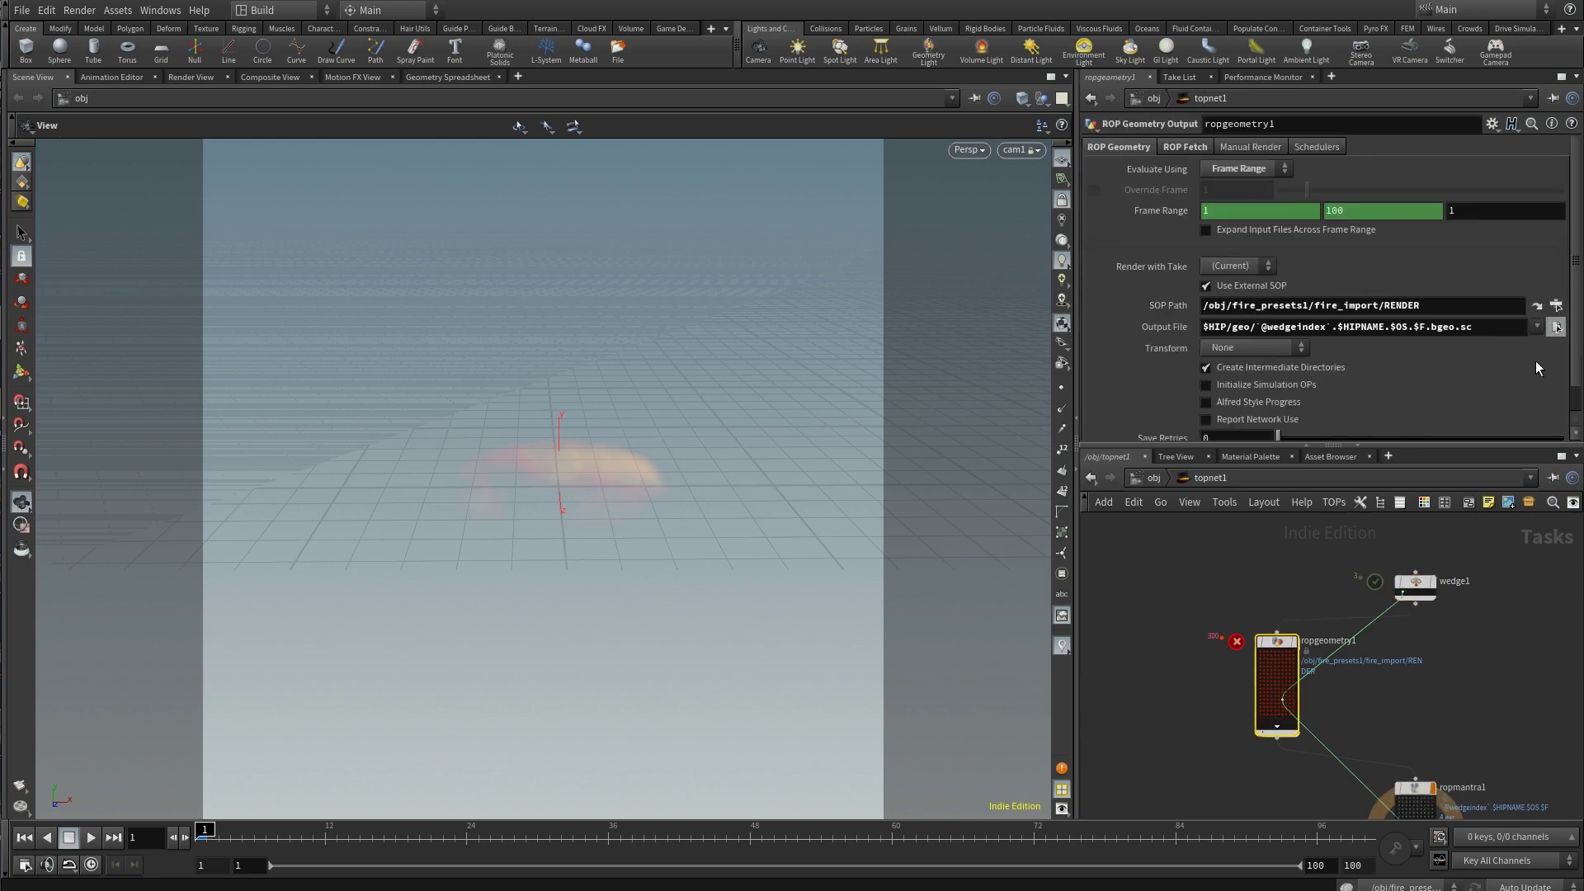
pyautogui.click(1557, 327)
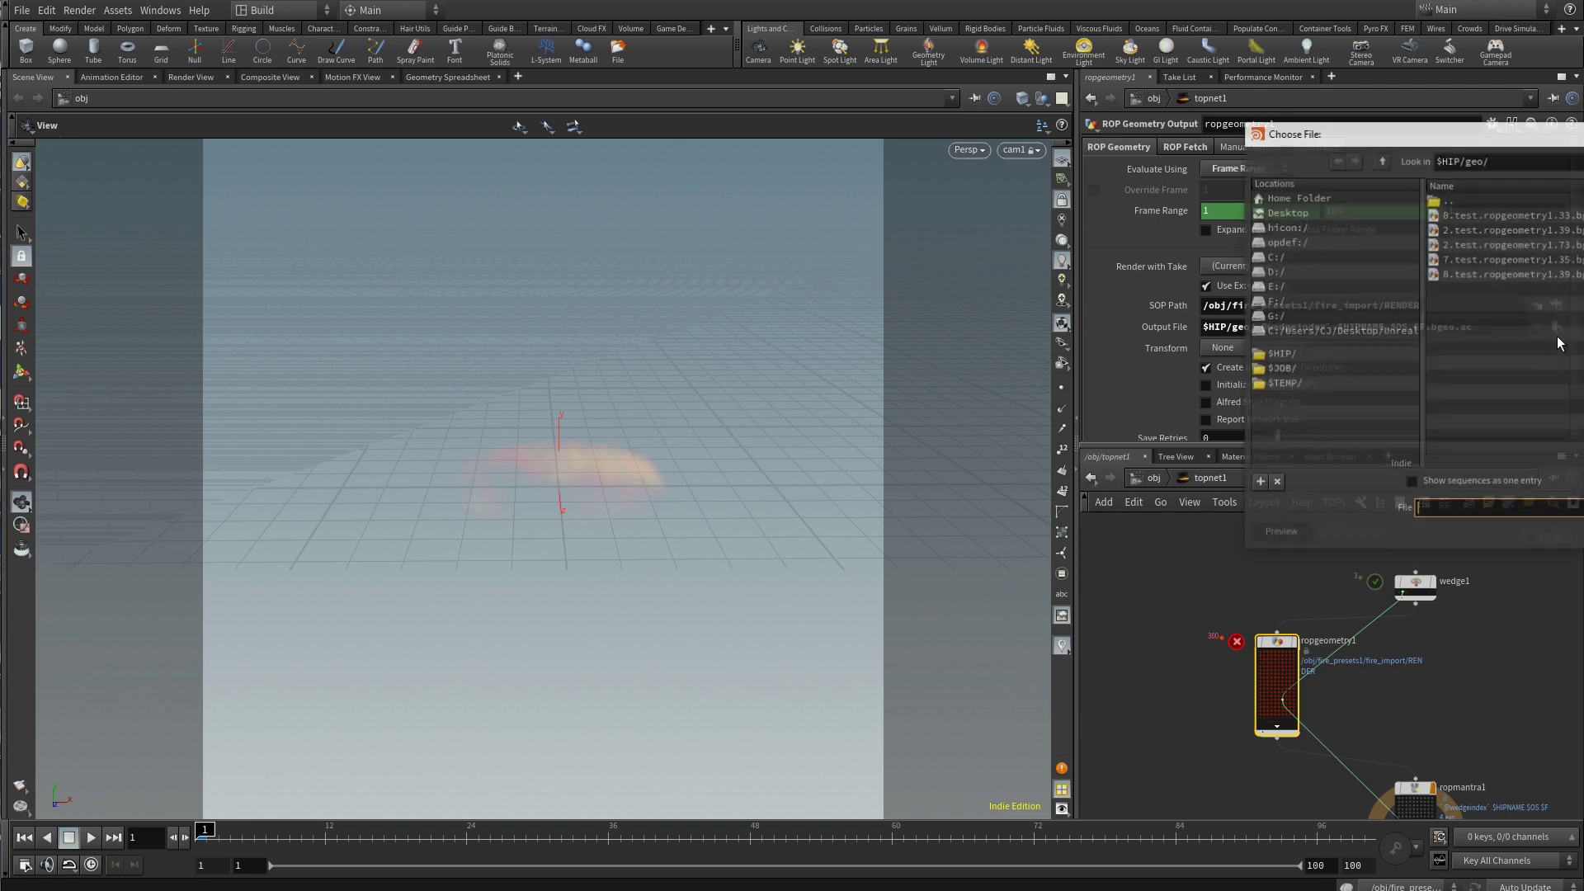
pyautogui.click(1380, 160)
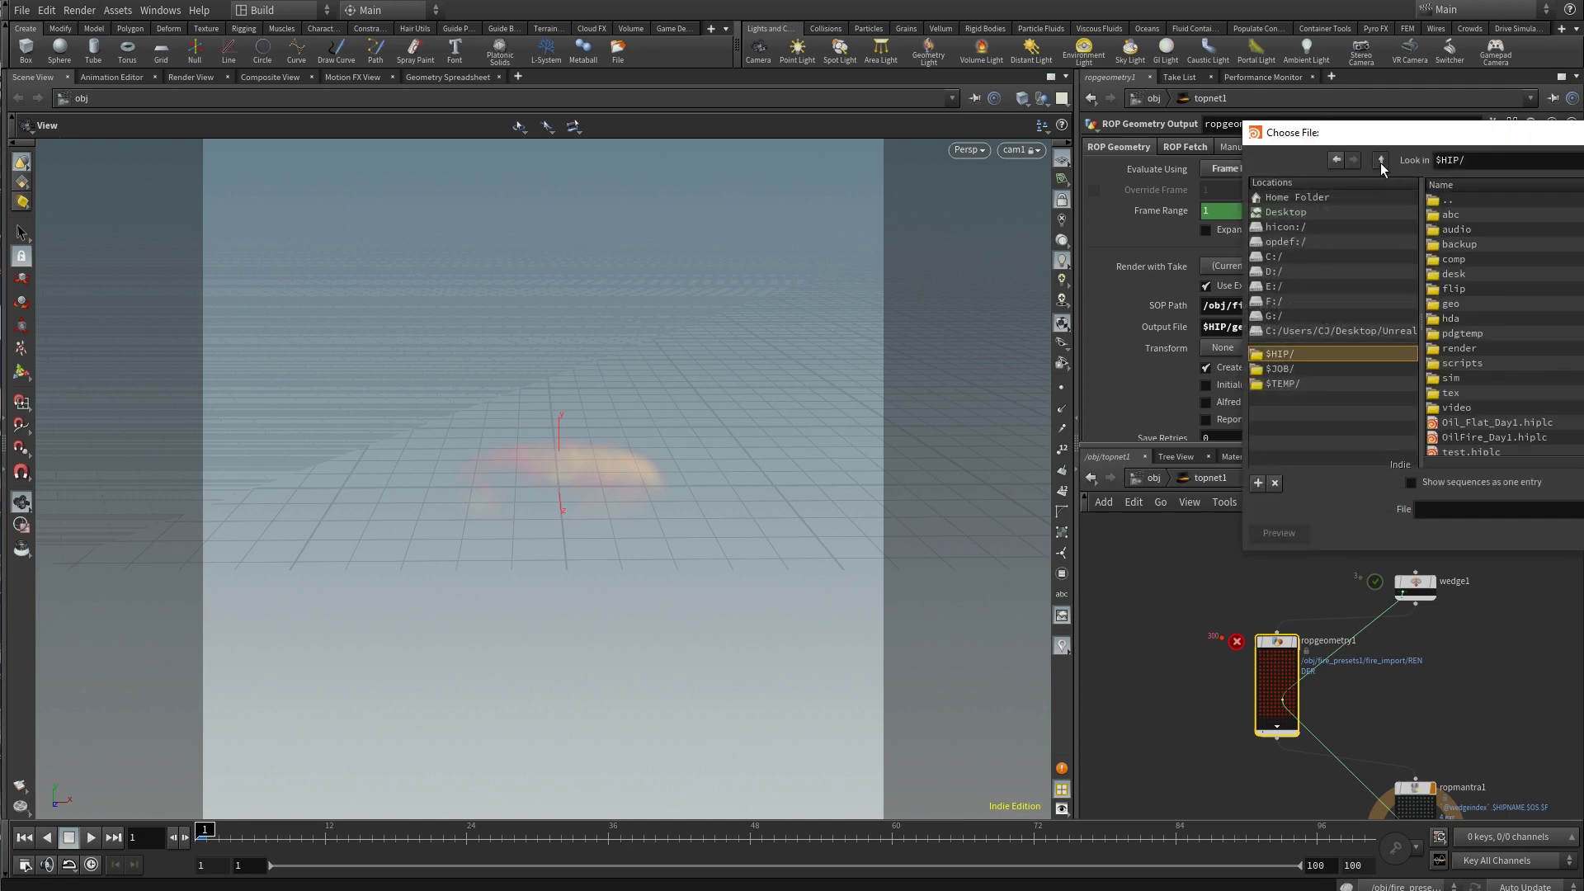
pyautogui.doubleClick(1470, 302)
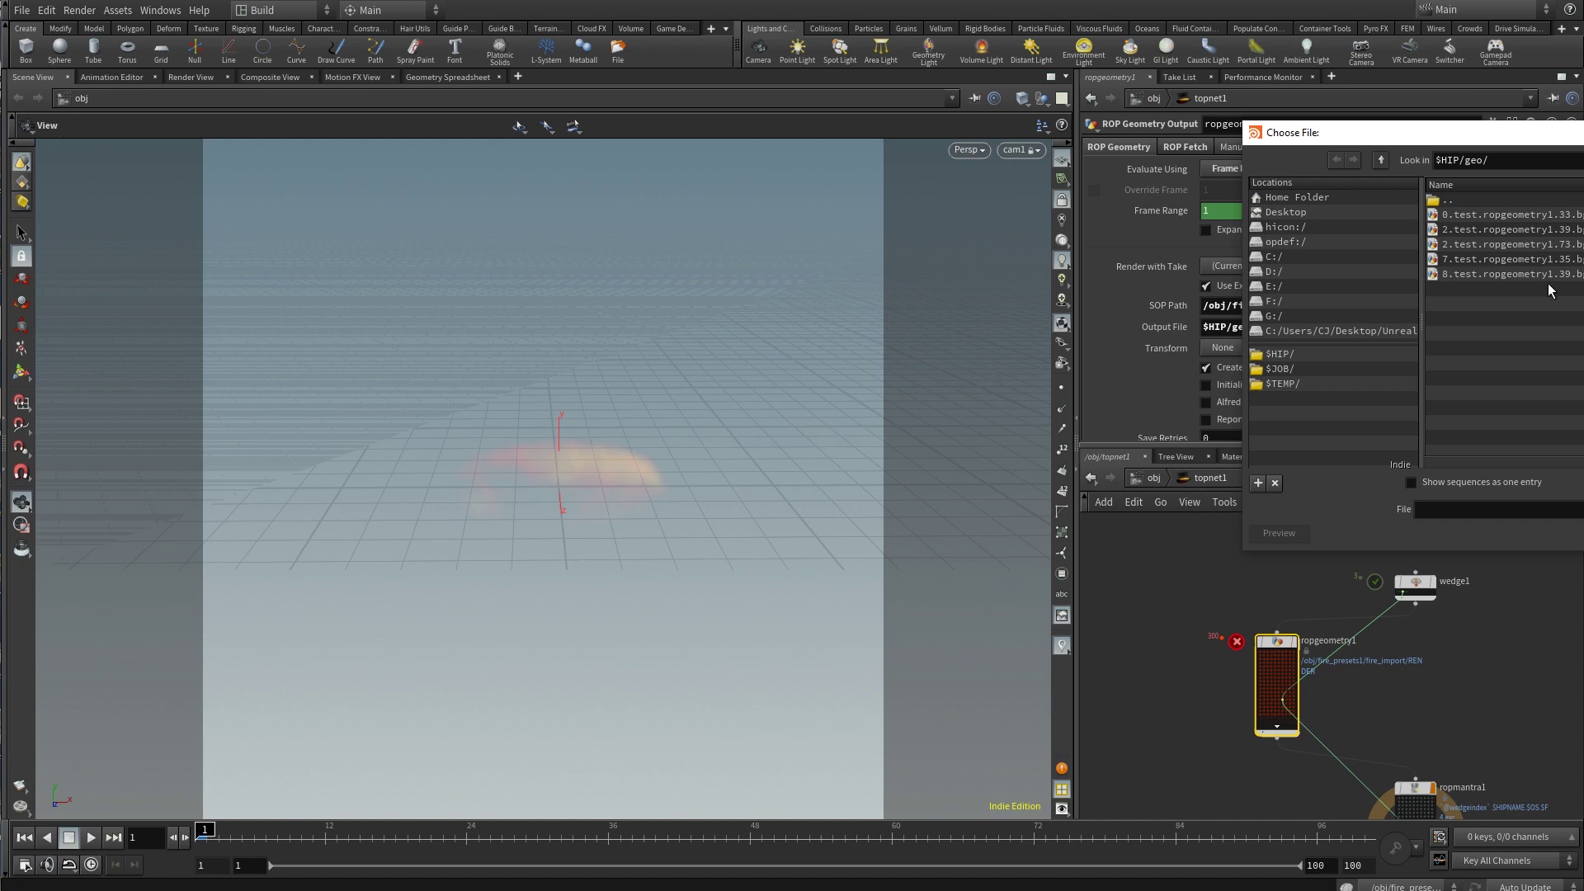
pyautogui.press('Escape')
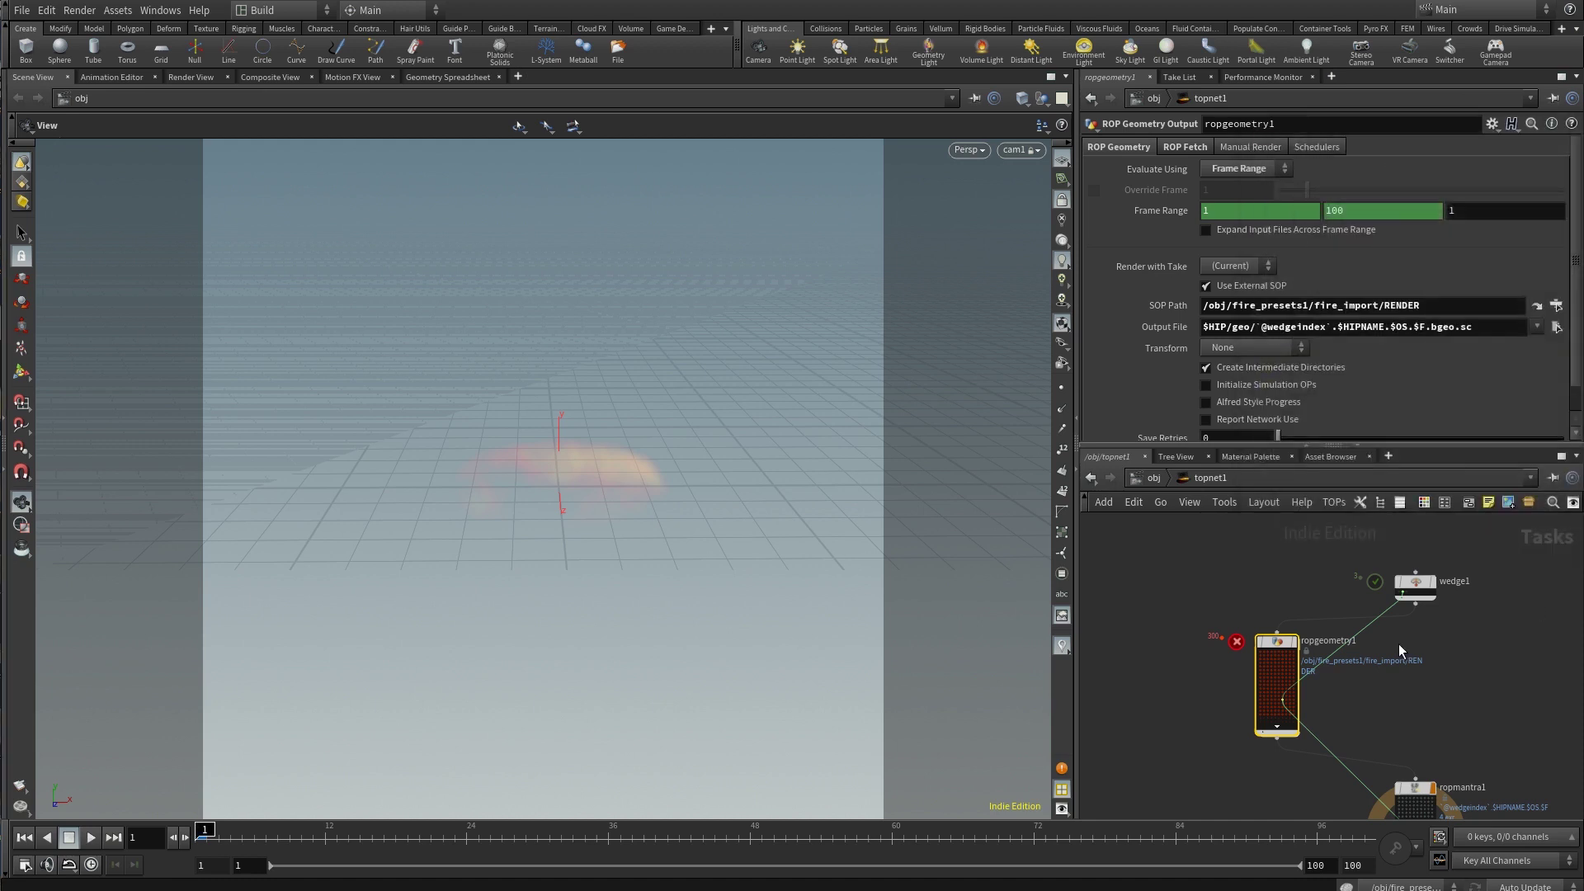
# Move ropgeometry1 back in line between wedge1 and ropmantra1 and review its ROP Fetch, ROP Geometry and scheduler settings
pyautogui.moveTo(1278, 646)
pyautogui.moveTo(1278, 645); pyautogui.dragTo(1427, 655)
pyautogui.click(1186, 148)
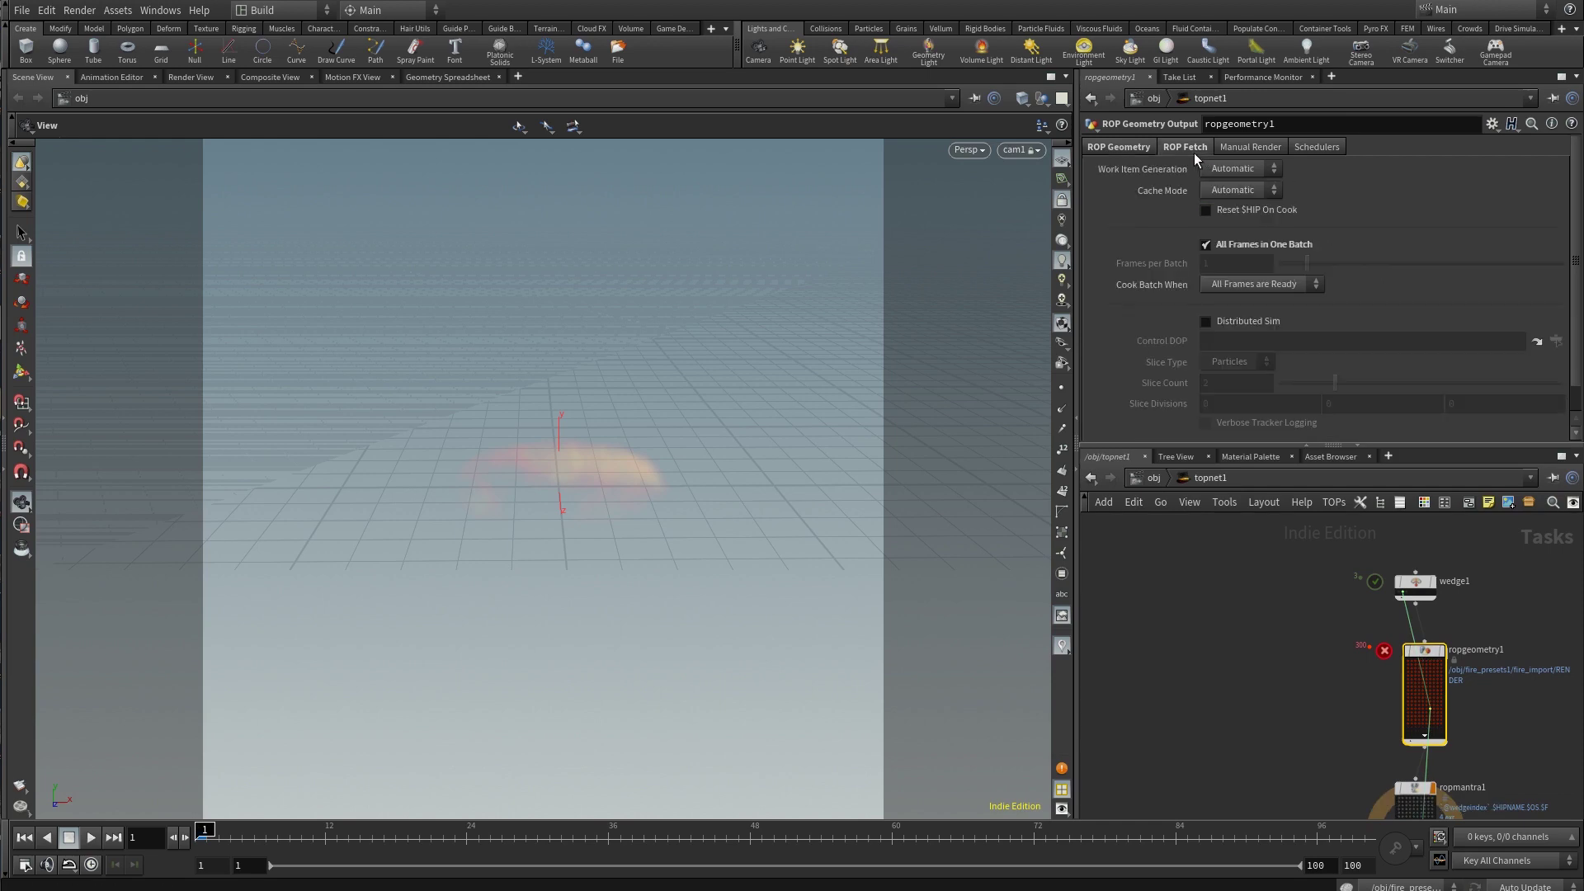
pyautogui.click(1137, 145)
pyautogui.scroll(-1, 1349, 275)
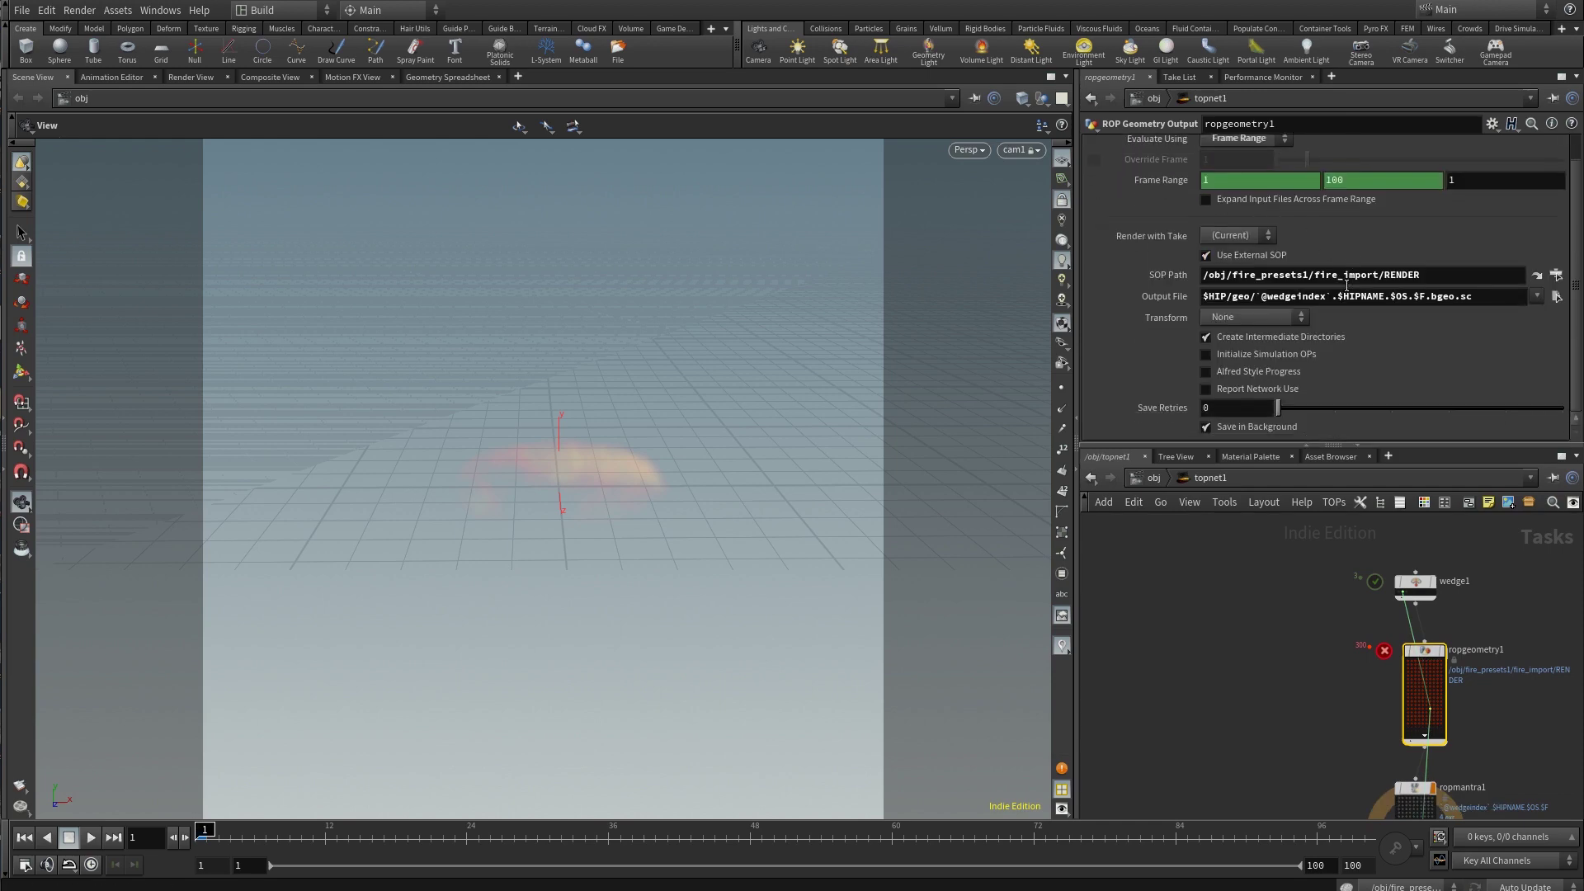
pyautogui.scroll(1, 1339, 348)
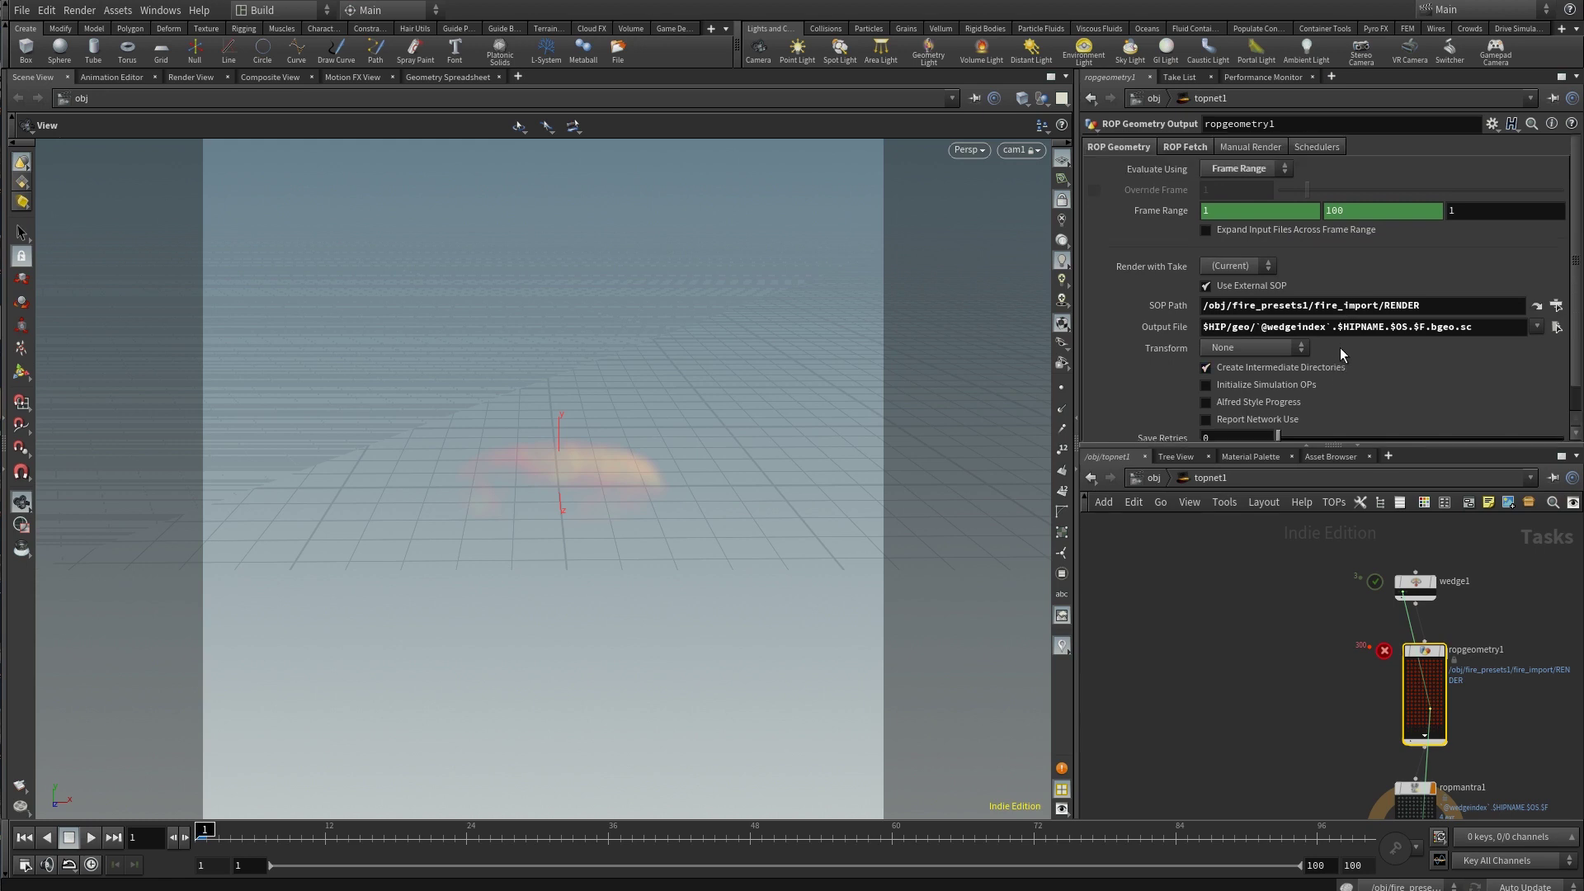
pyautogui.click(1265, 147)
pyautogui.click(1316, 148)
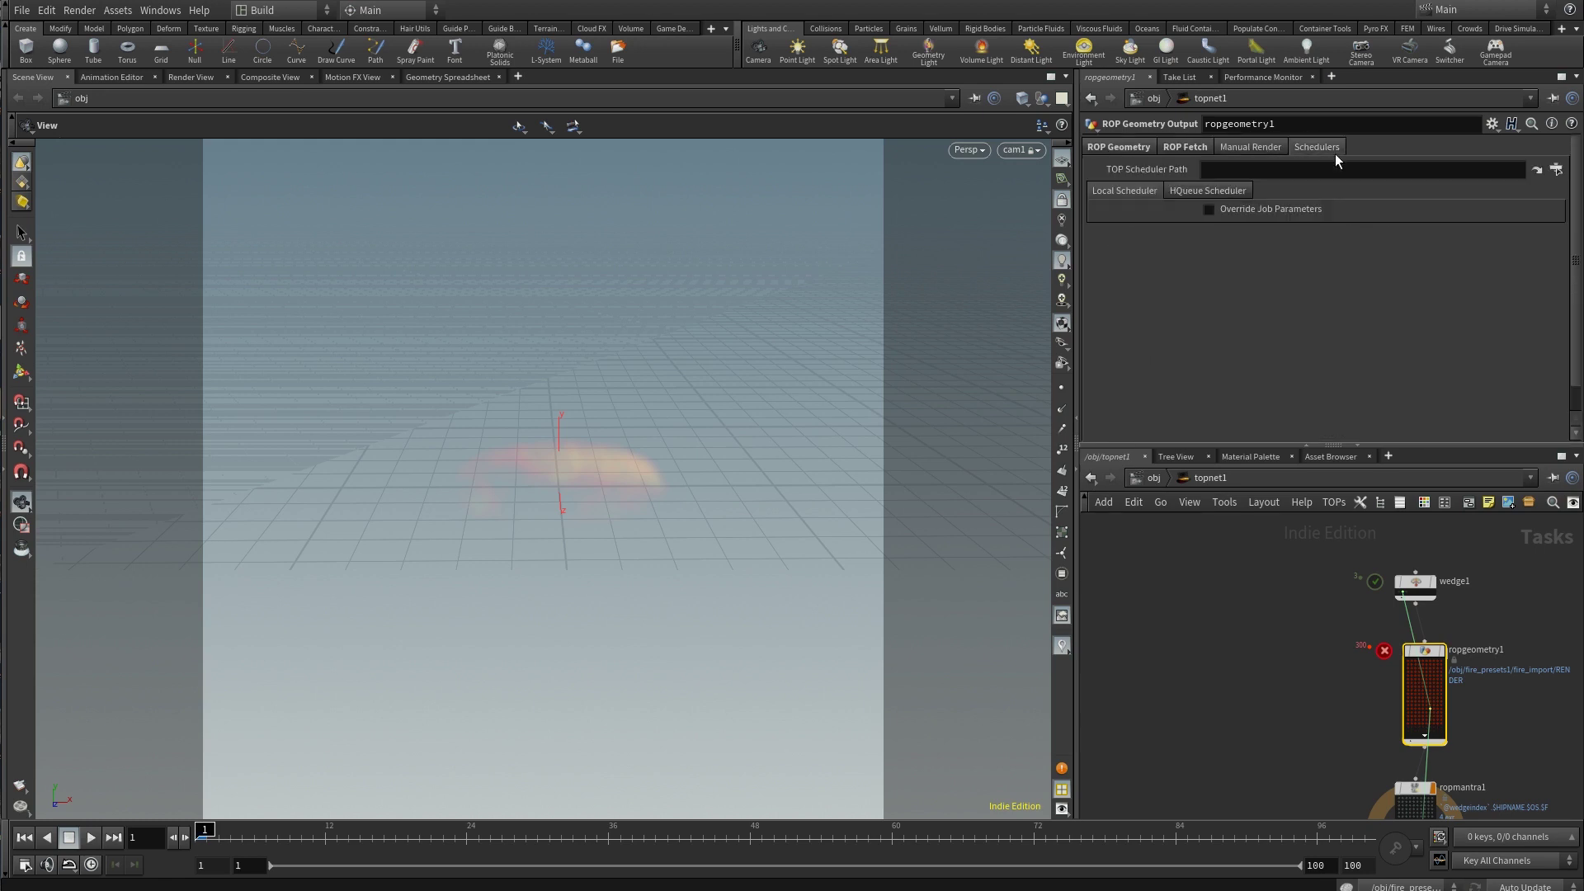
pyautogui.click(1141, 148)
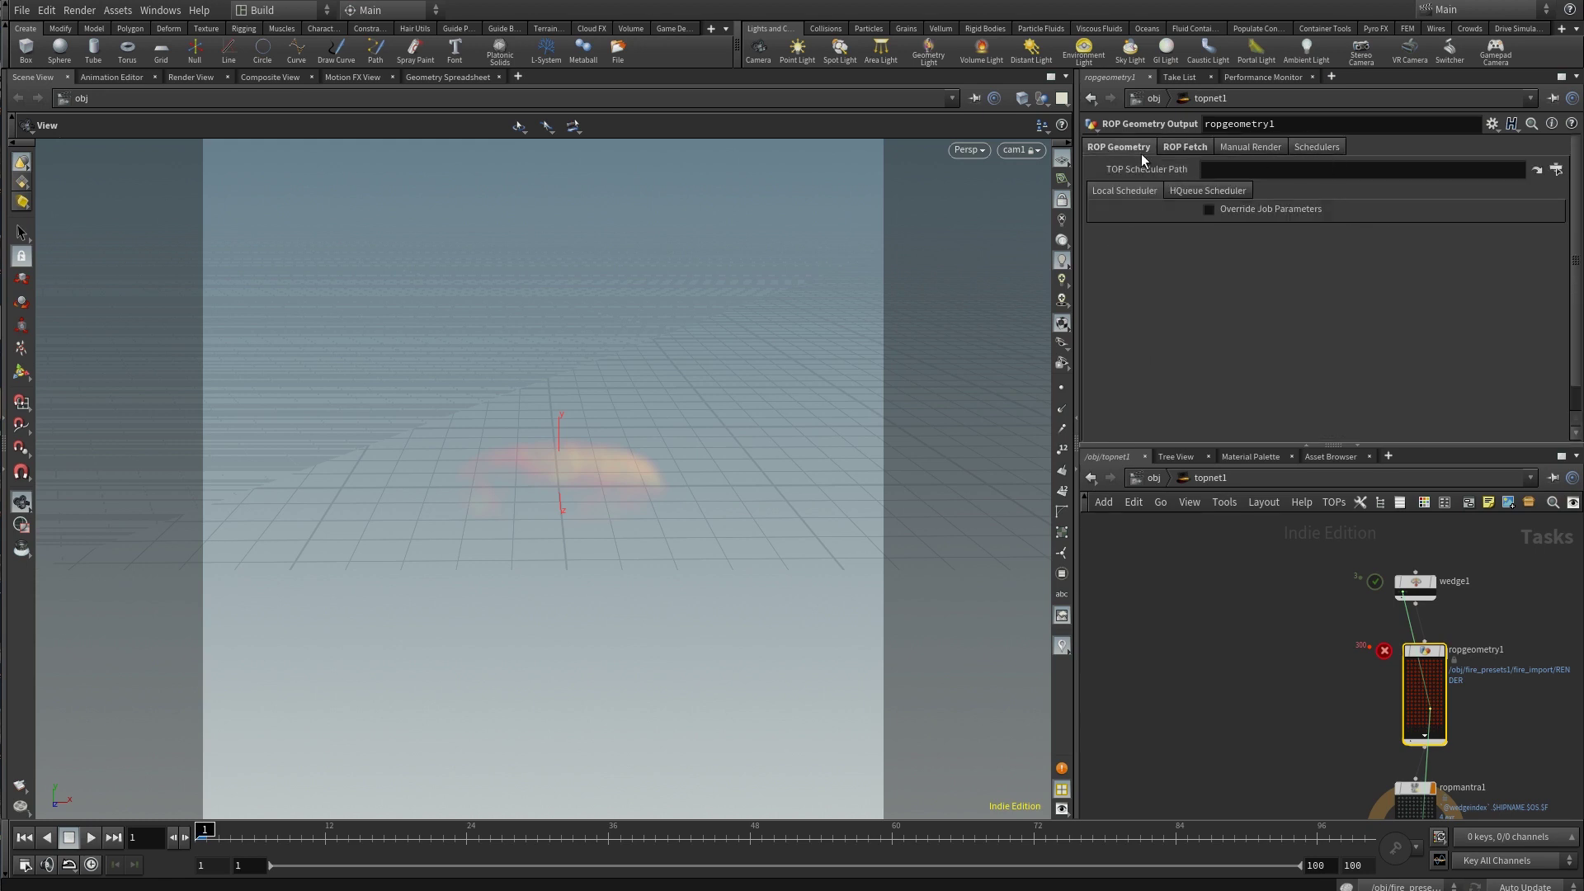
# Delete all of the TOP network's results from disk and confirm the permanent file deletion
pyautogui.click(1331, 503)
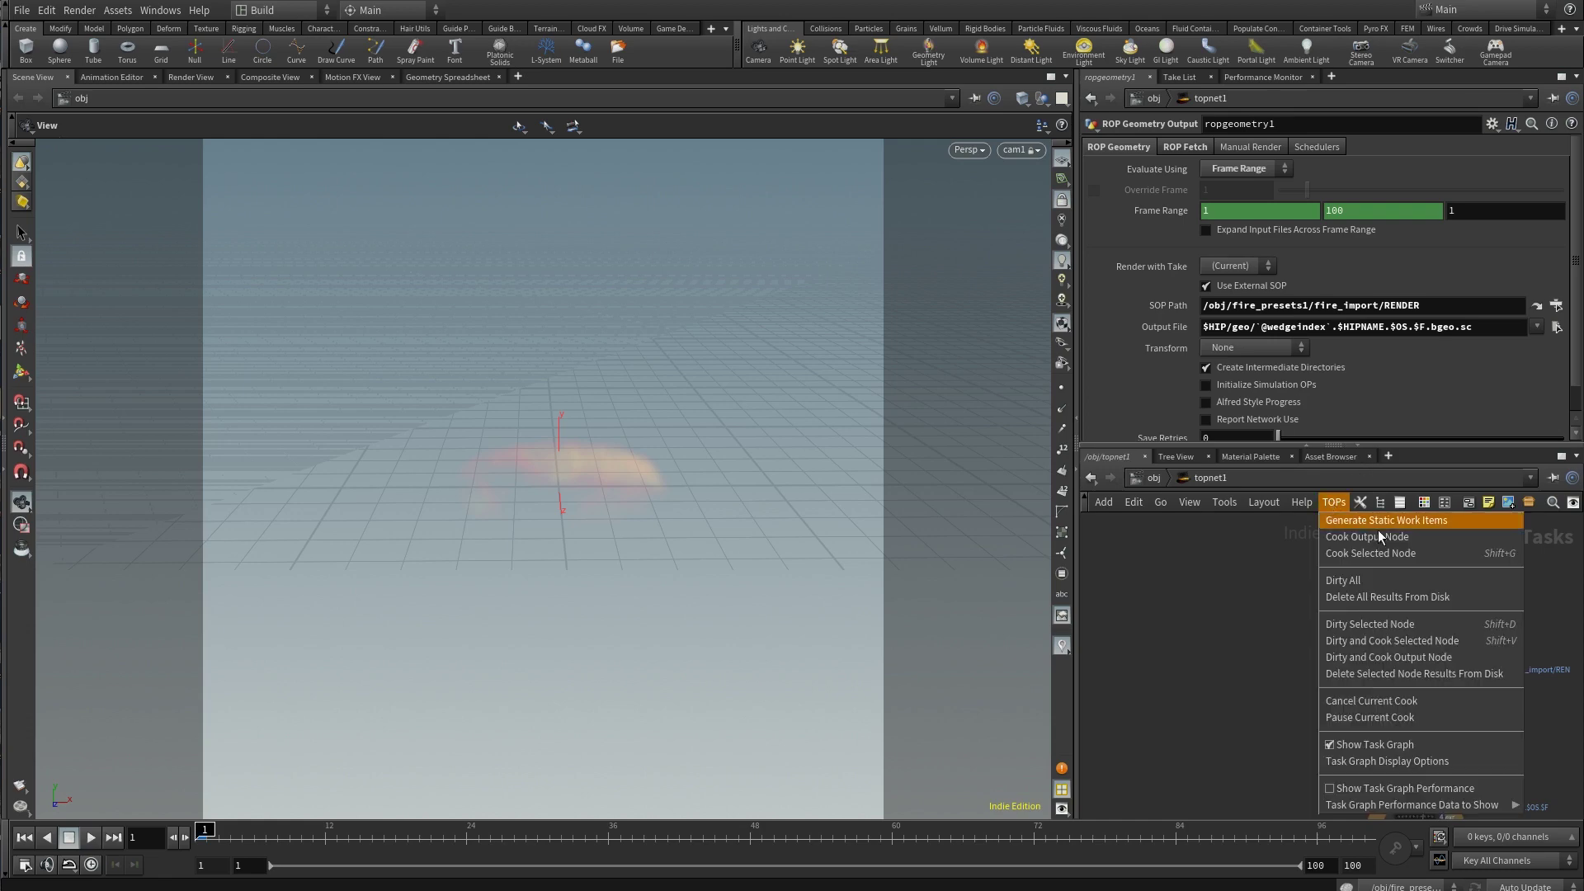
pyautogui.click(1414, 717)
pyautogui.click(1322, 503)
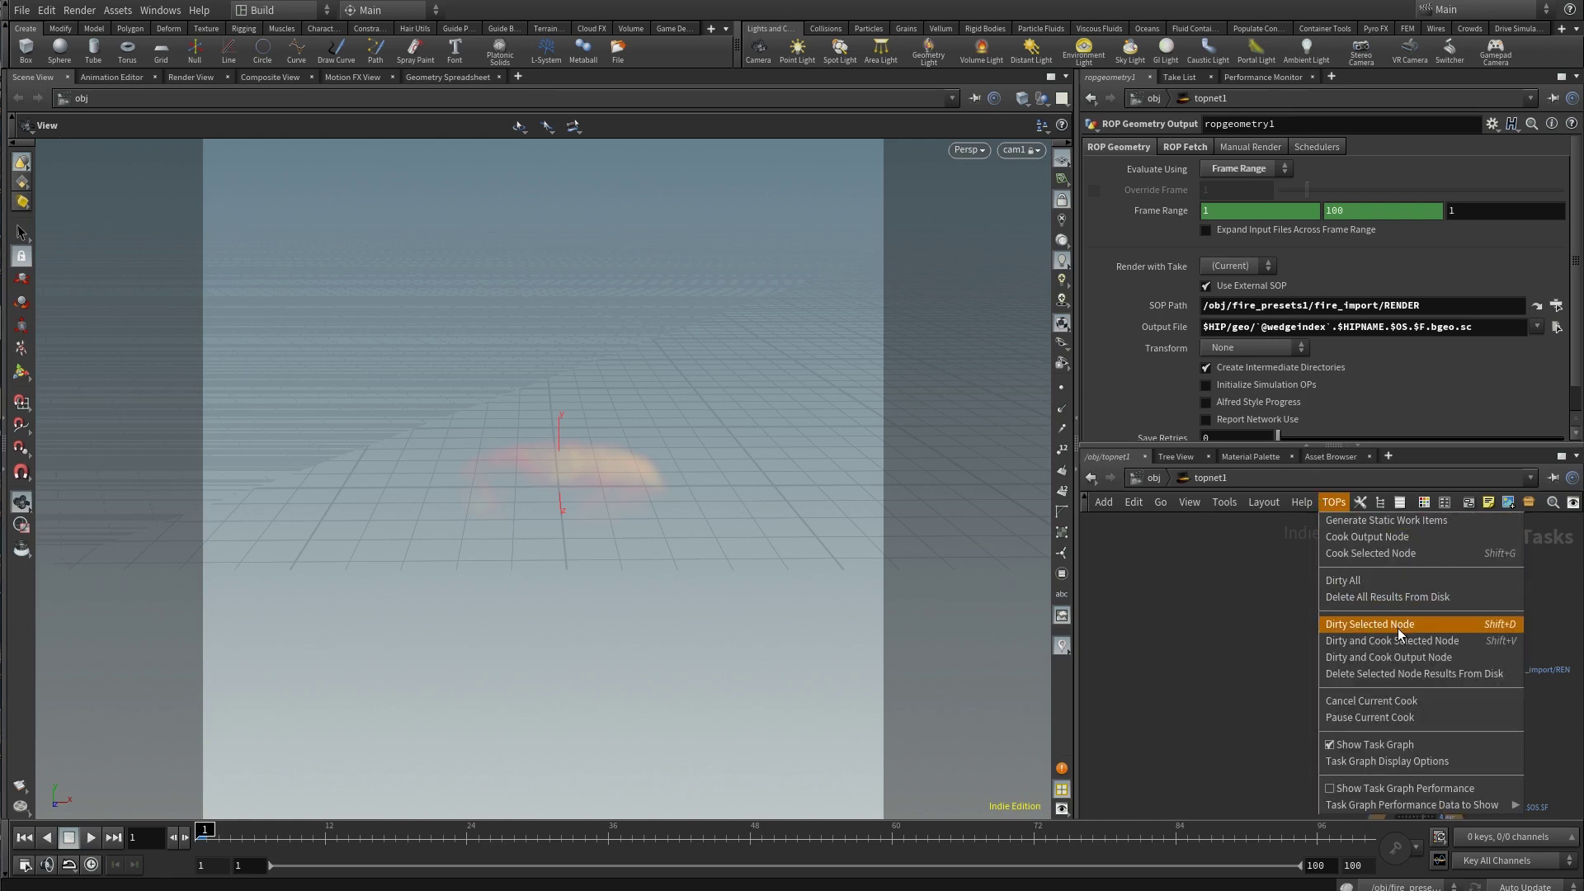
pyautogui.click(1398, 599)
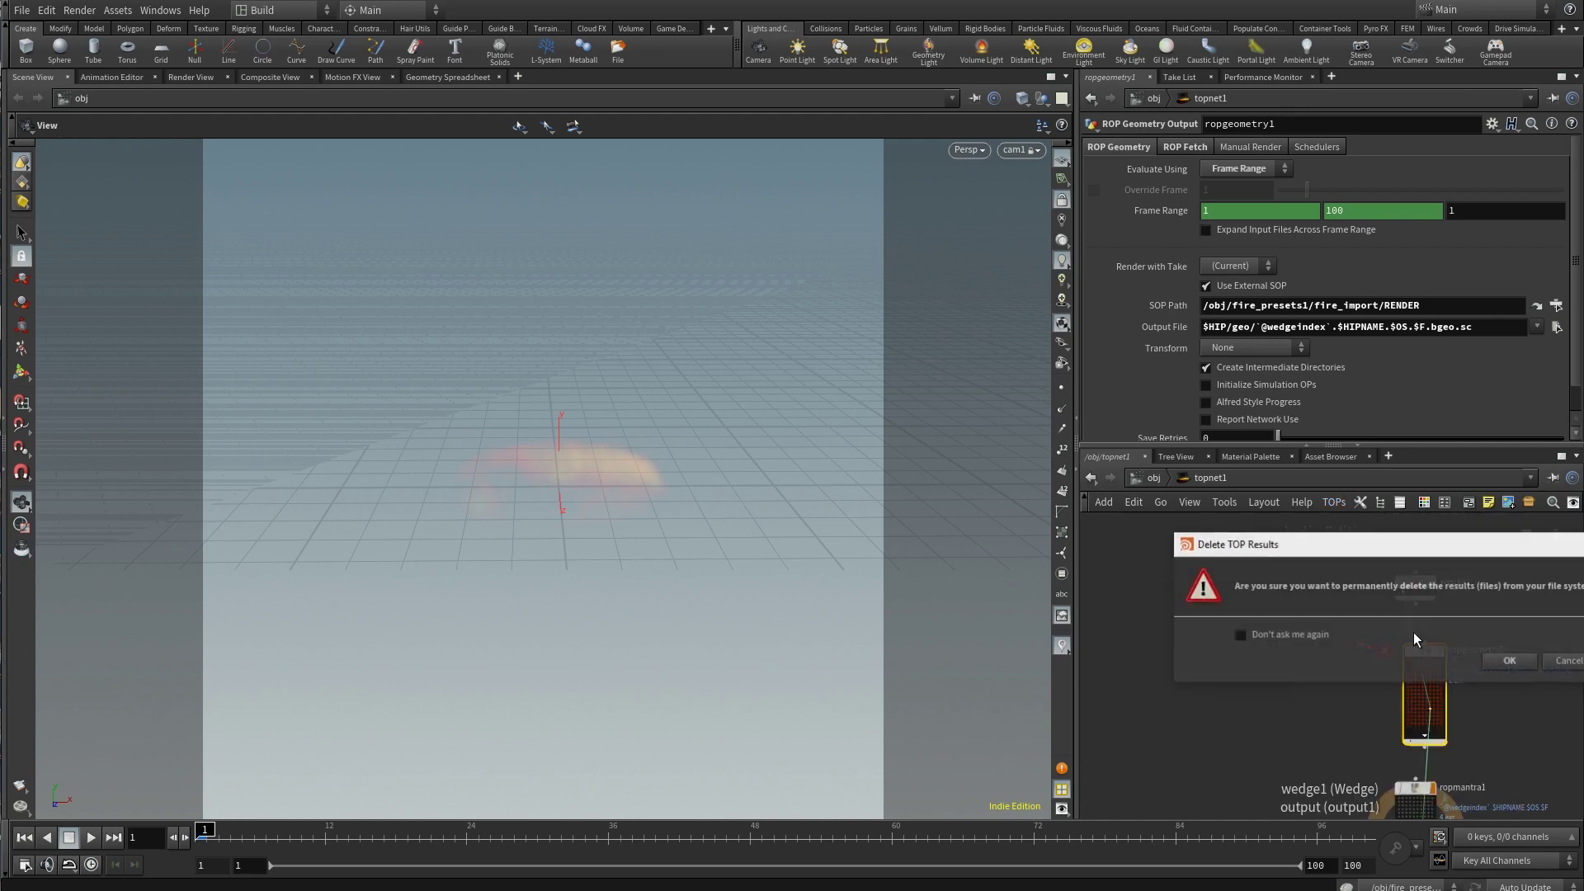
pyautogui.click(1482, 653)
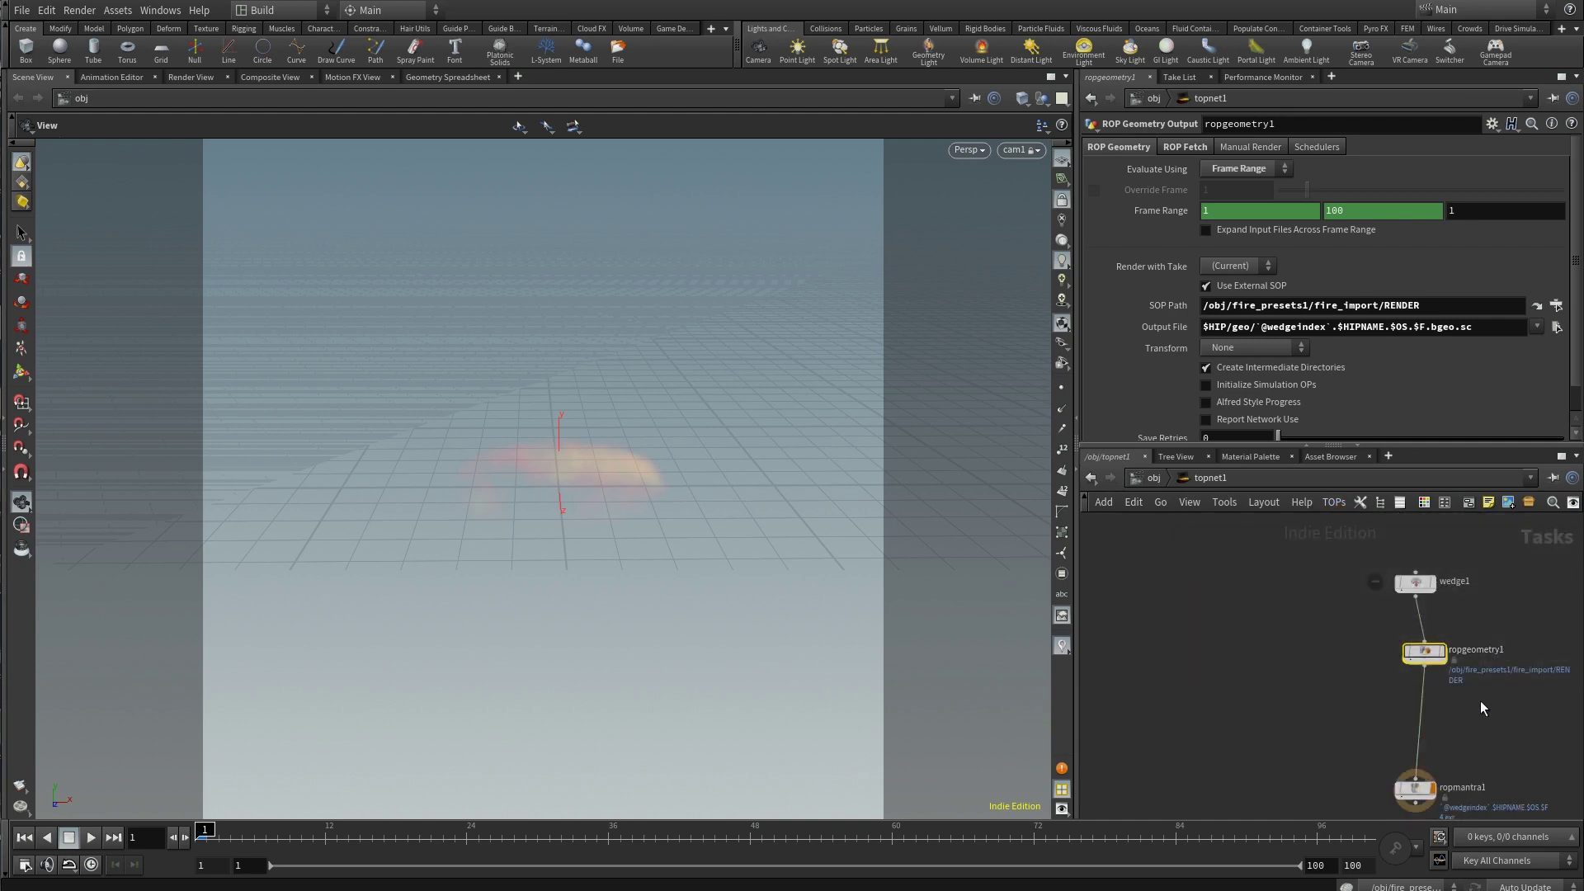
# Cook topnet1's output node again, accepting the save of the scene changes before cooking
pyautogui.click(1332, 503)
pyautogui.click(1353, 536)
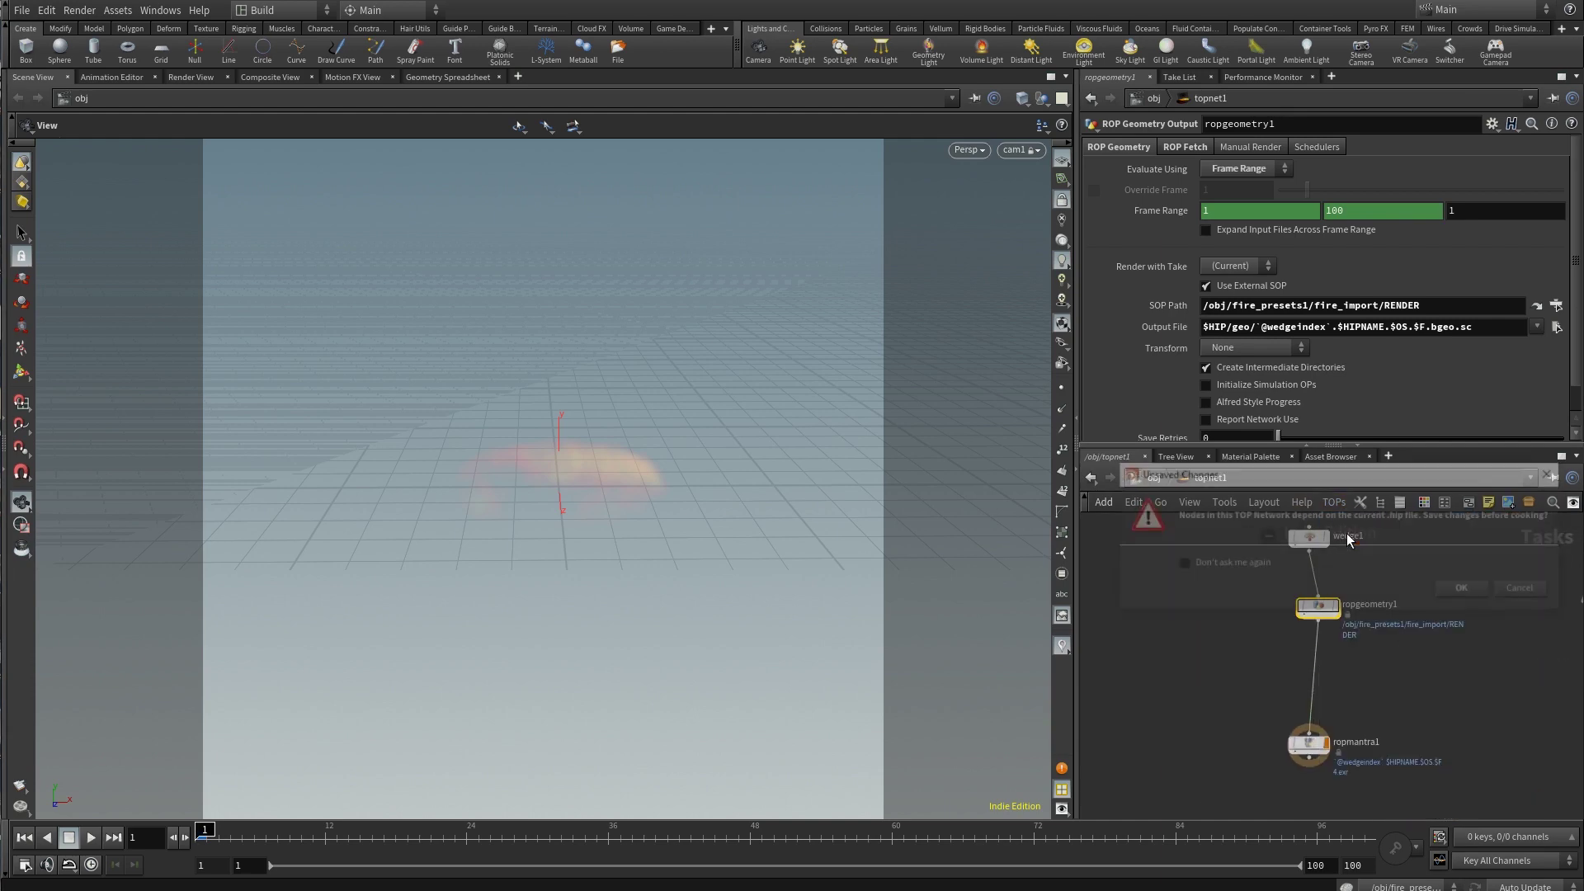
pyautogui.click(1470, 596)
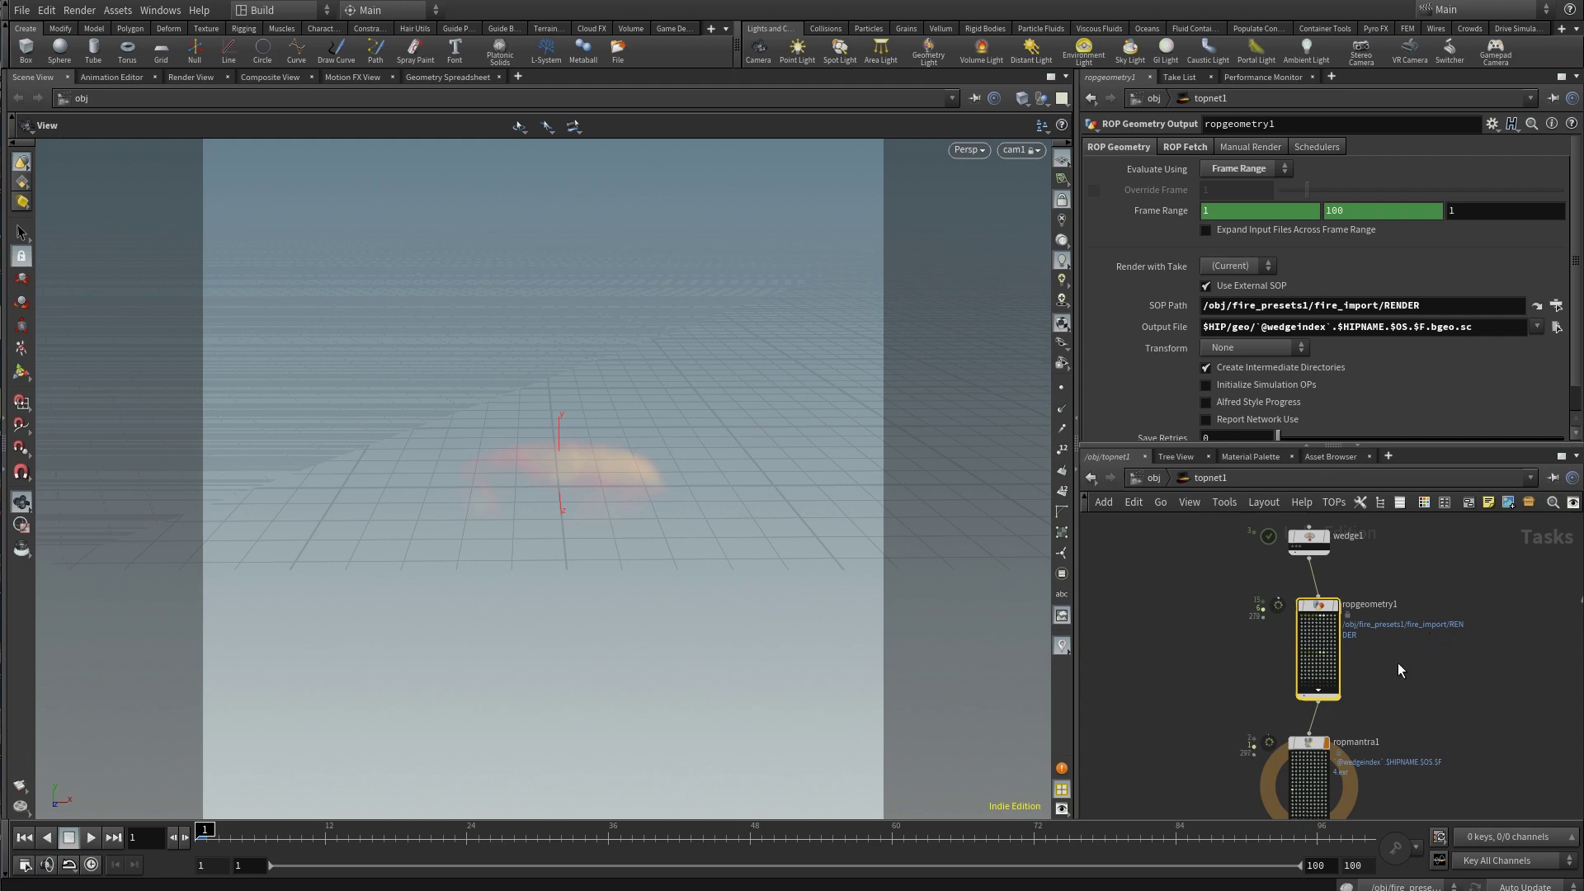
# Examine the work item progress of ropgeometry1 and ropmantra1 while the network cooks
pyautogui.scroll(3, 1241, 633)
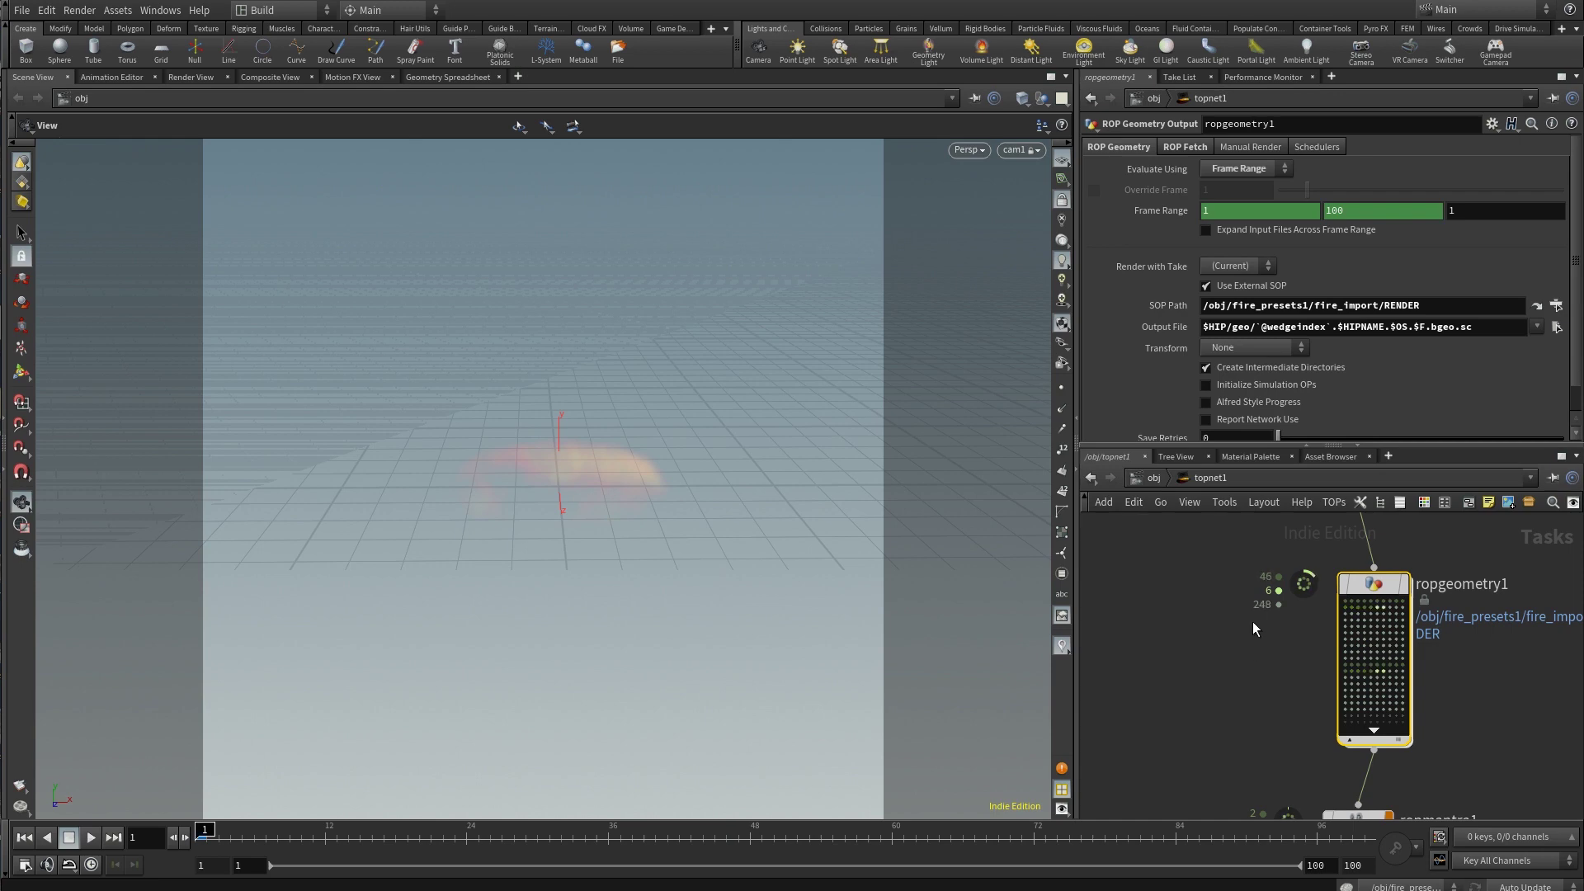
pyautogui.moveTo(1255, 677); pyautogui.dragTo(1215, 581, button='middle')
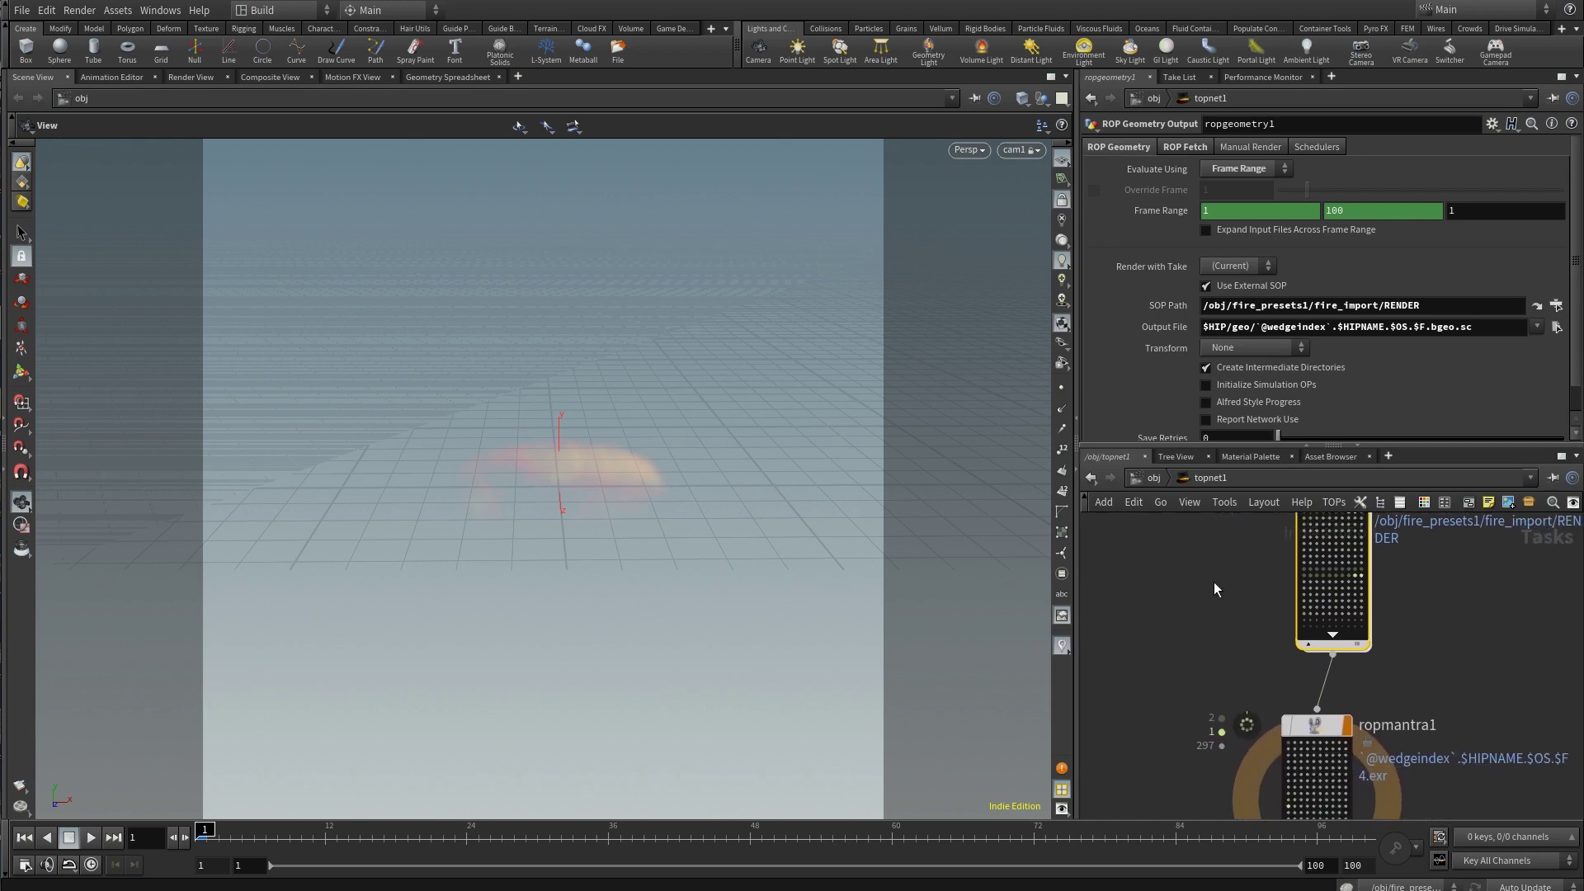
pyautogui.scroll(-4, 1215, 582)
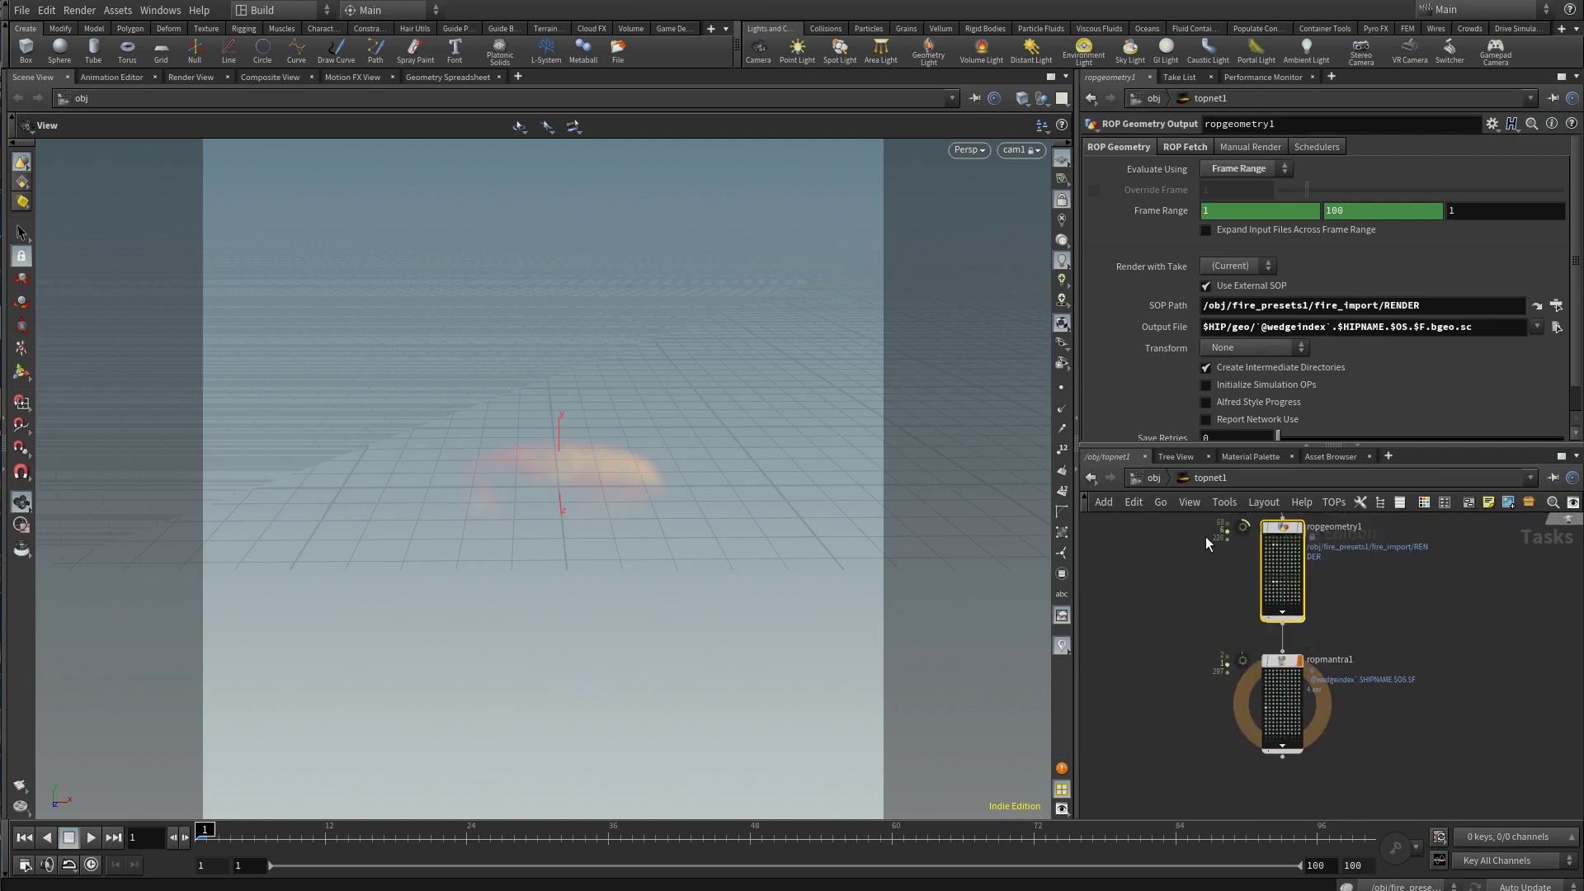
pyautogui.scroll(2, 1205, 536)
pyautogui.moveTo(1212, 556); pyautogui.dragTo(1212, 566, button='middle')
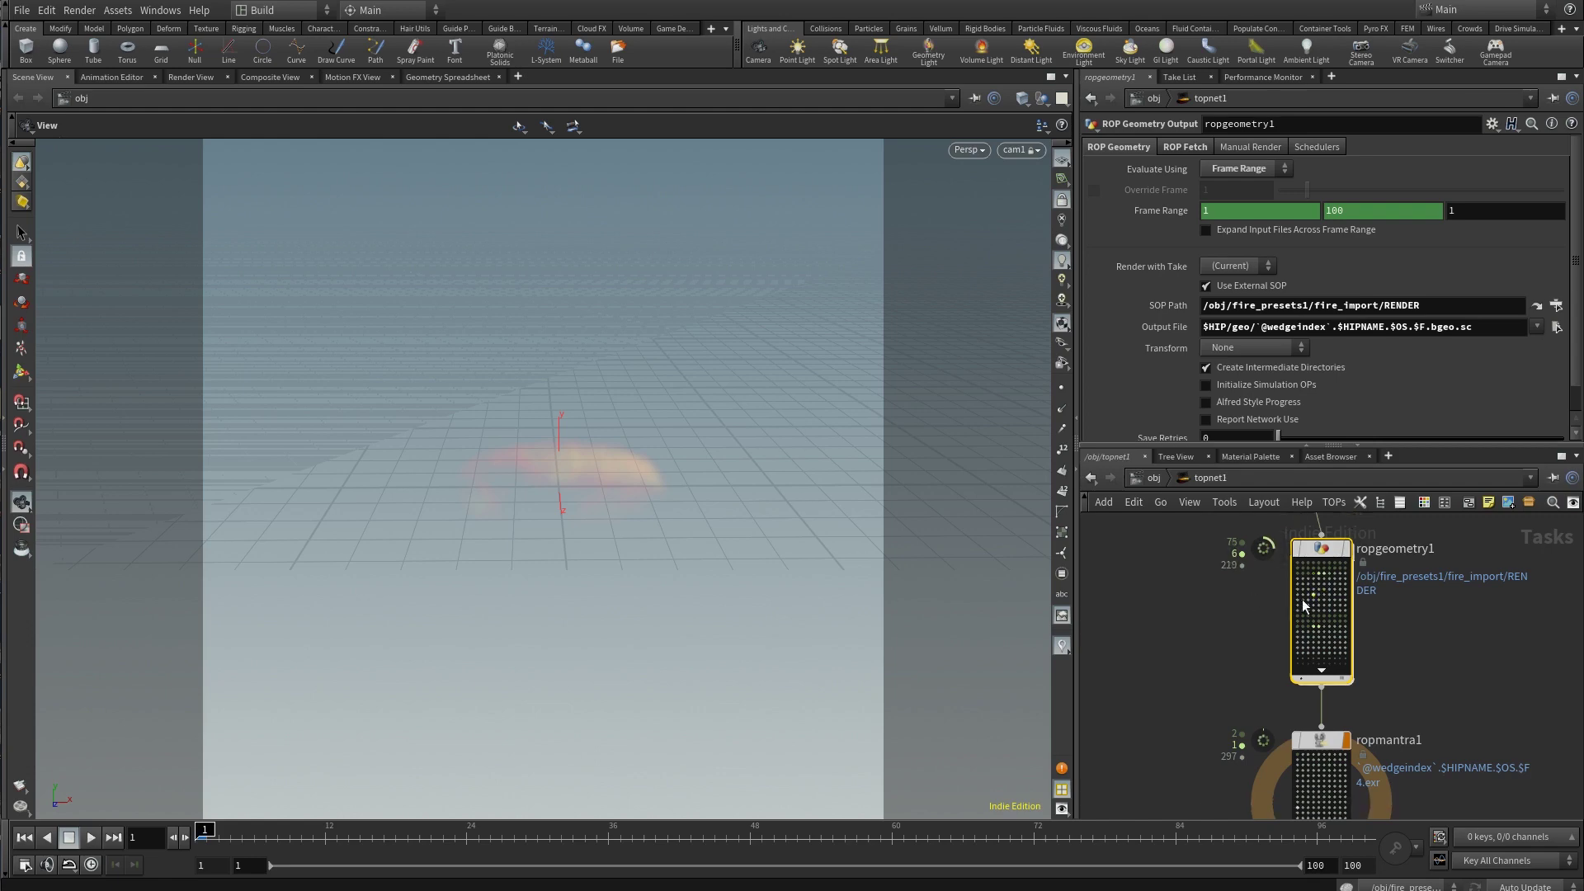
pyautogui.moveTo(1309, 629)
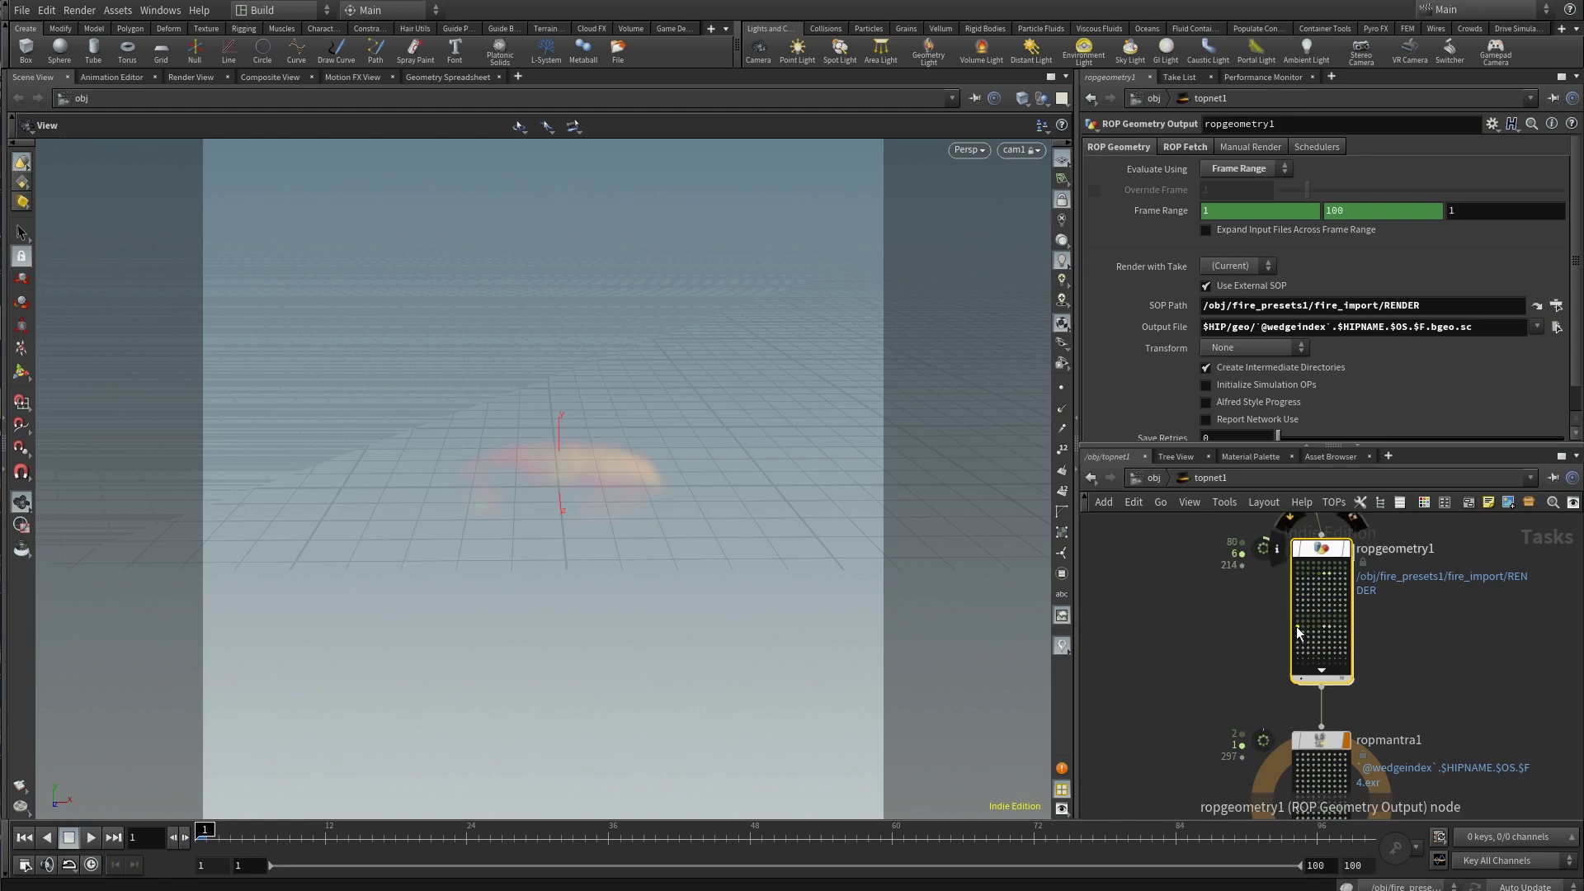
# Move wedge1 slightly closer to ropgeometry1 and line it up directly above that node
pyautogui.scroll(-2, 1375, 679)
pyautogui.scroll(-2, 1375, 680)
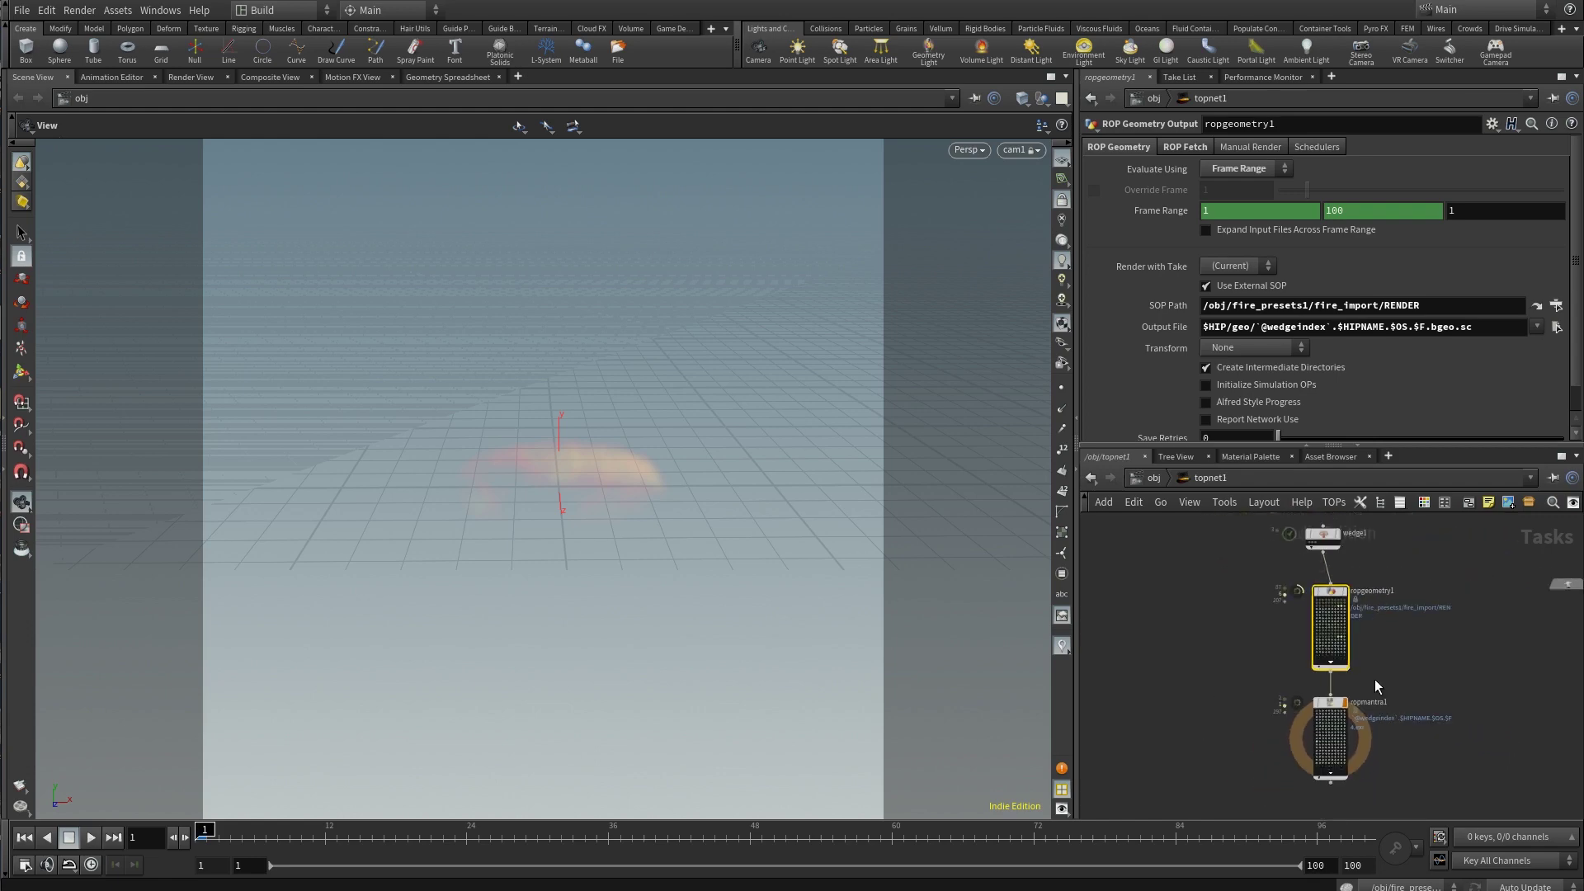
pyautogui.moveTo(1314, 531); pyautogui.dragTo(1320, 587)
# Keep monitoring how the geometry caching and Mantra render items advance, checking both nodes and the overall network
pyautogui.scroll(4, 1364, 684)
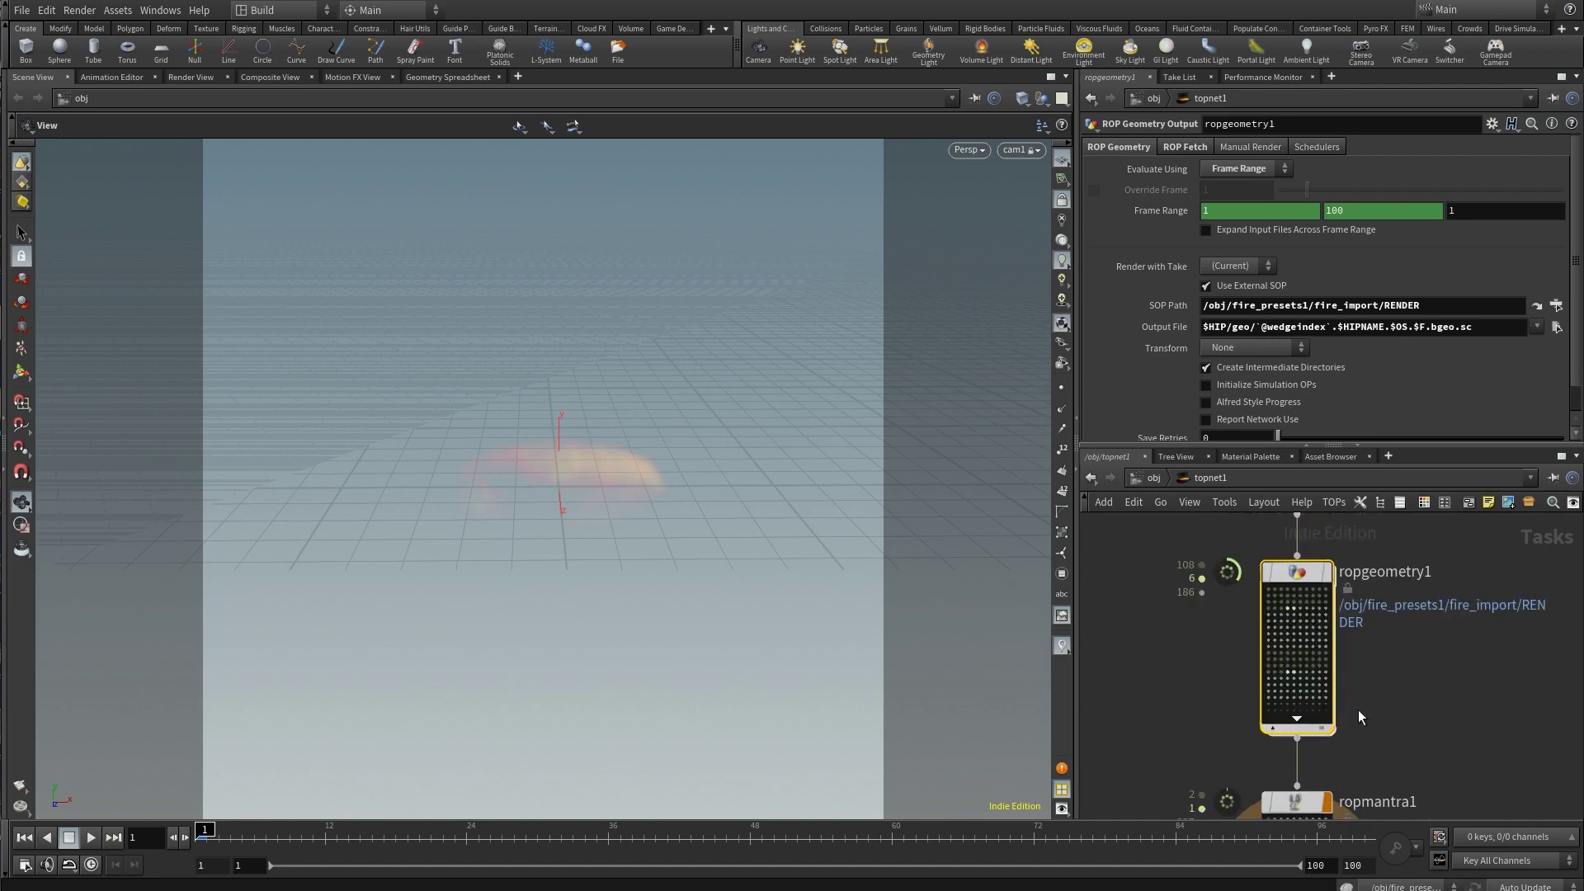
pyautogui.moveTo(1358, 709); pyautogui.dragTo(1361, 649, button='middle')
pyautogui.scroll(-1, 1361, 648)
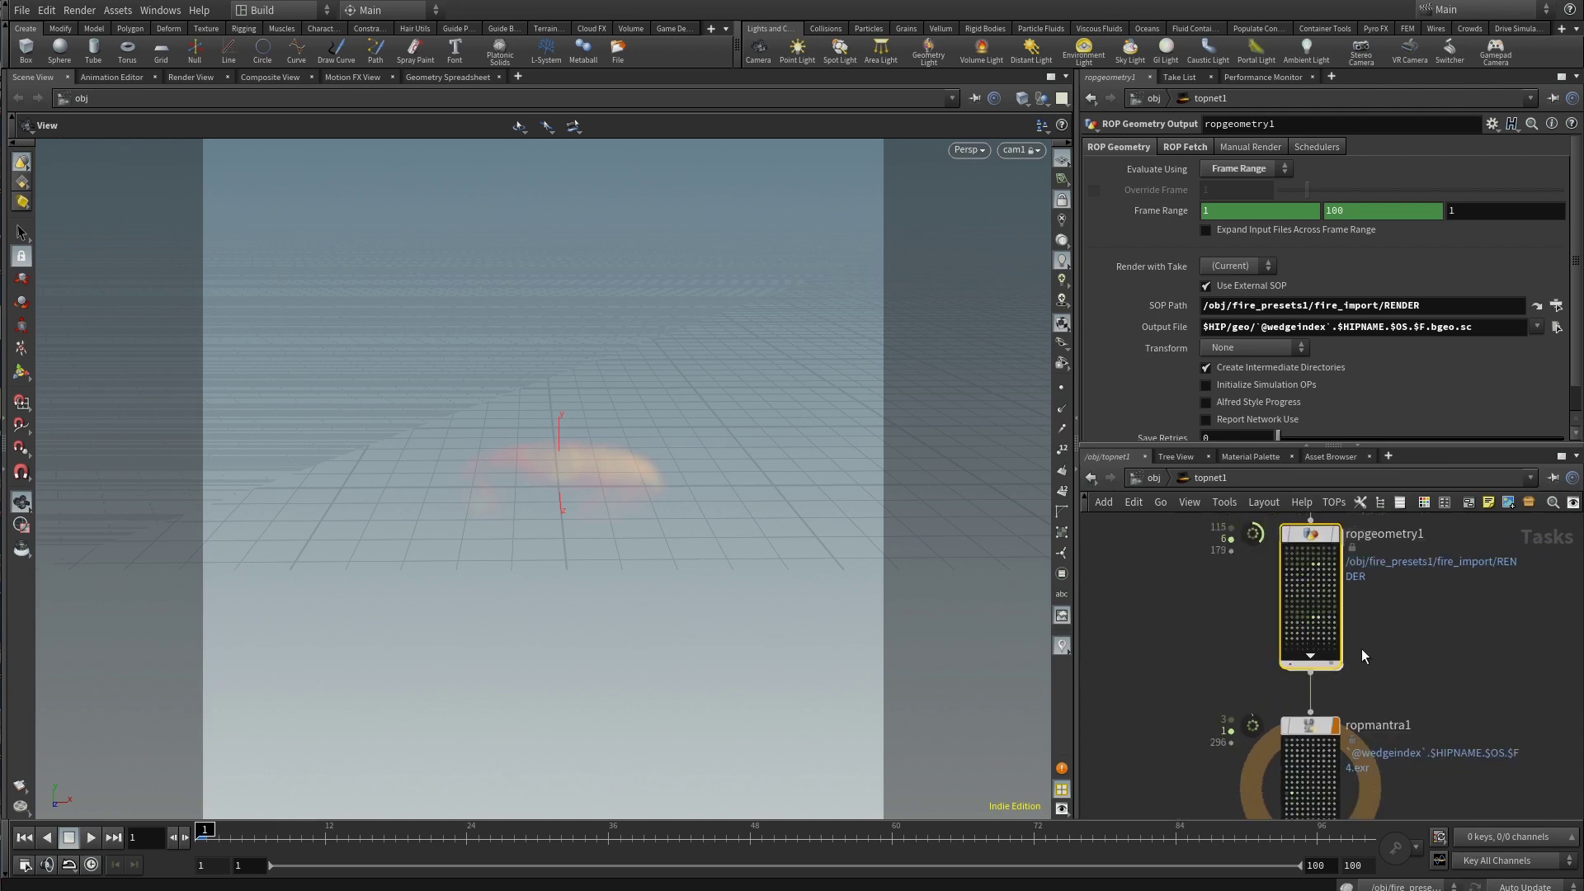
pyautogui.scroll(-1, 1361, 649)
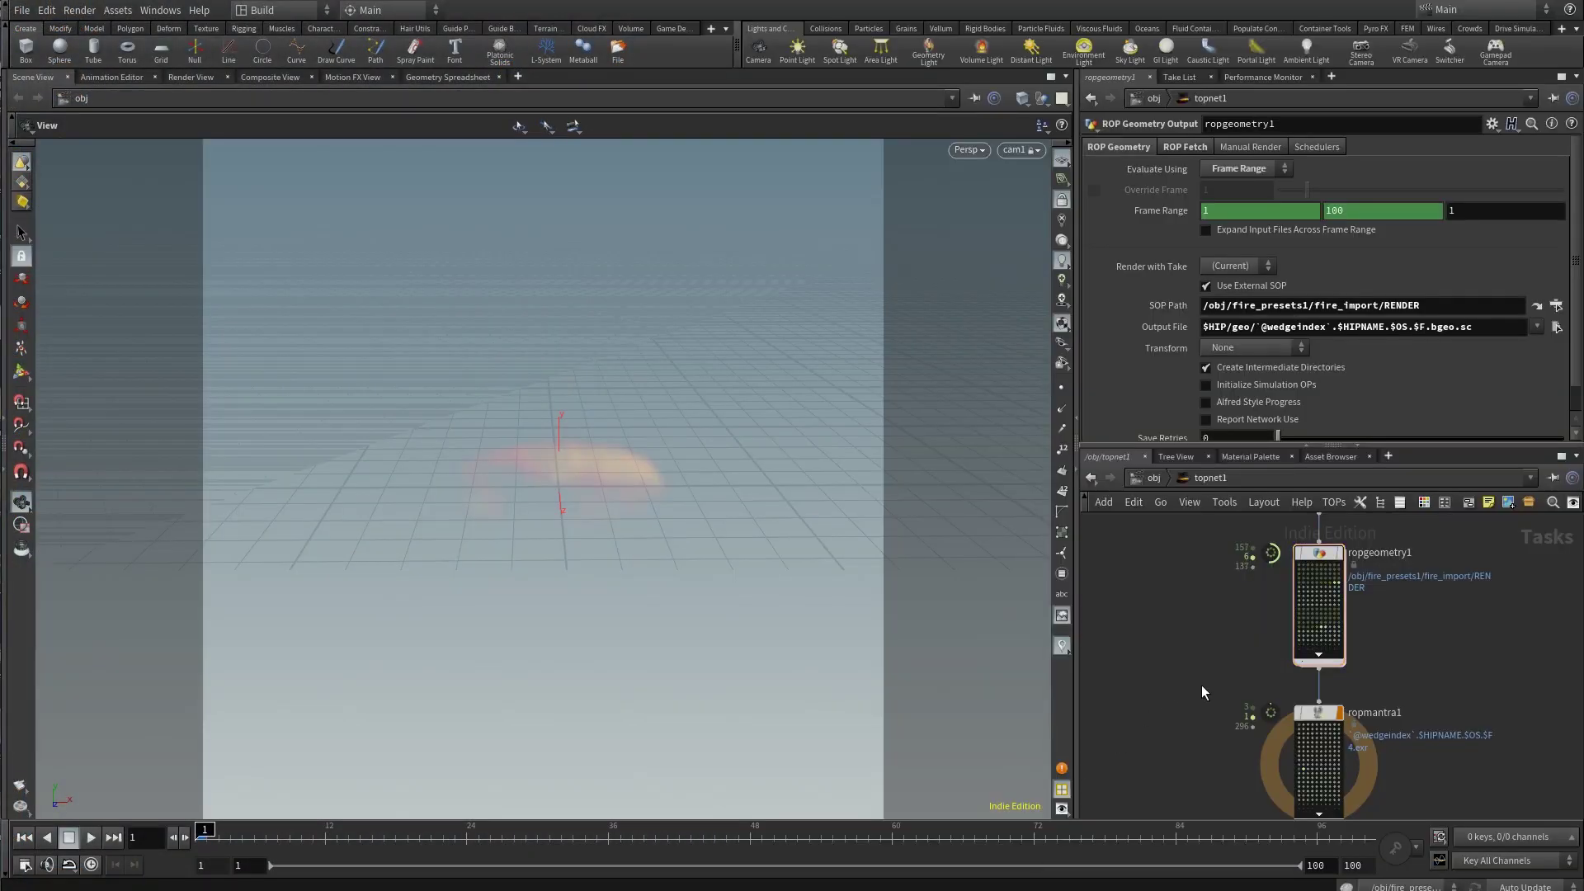
pyautogui.scroll(-3, 1186, 679)
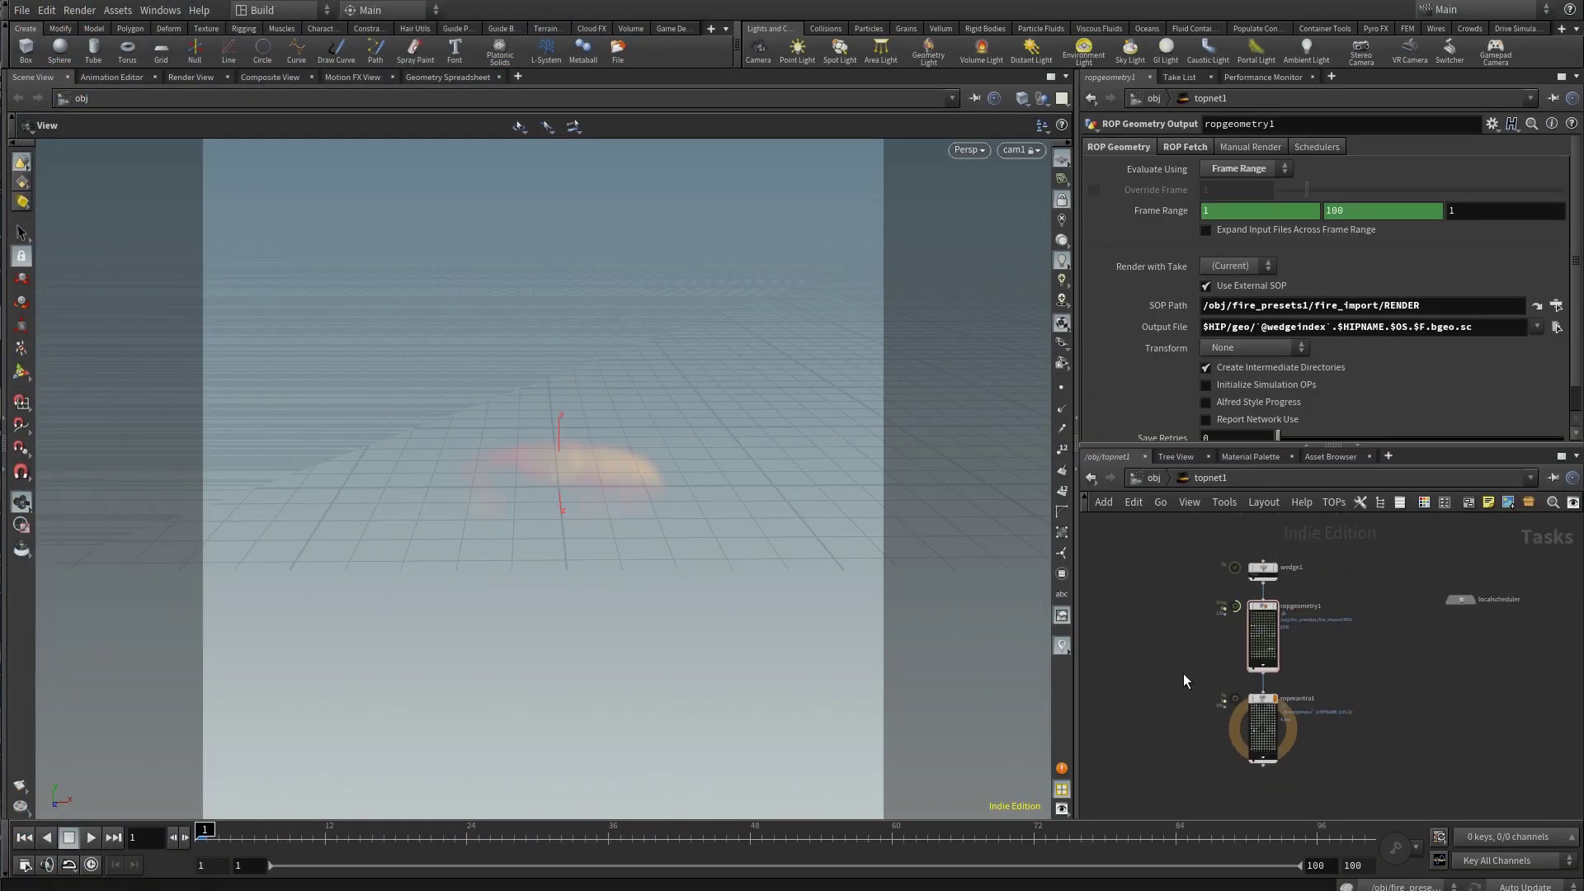
pyautogui.scroll(3, 1183, 673)
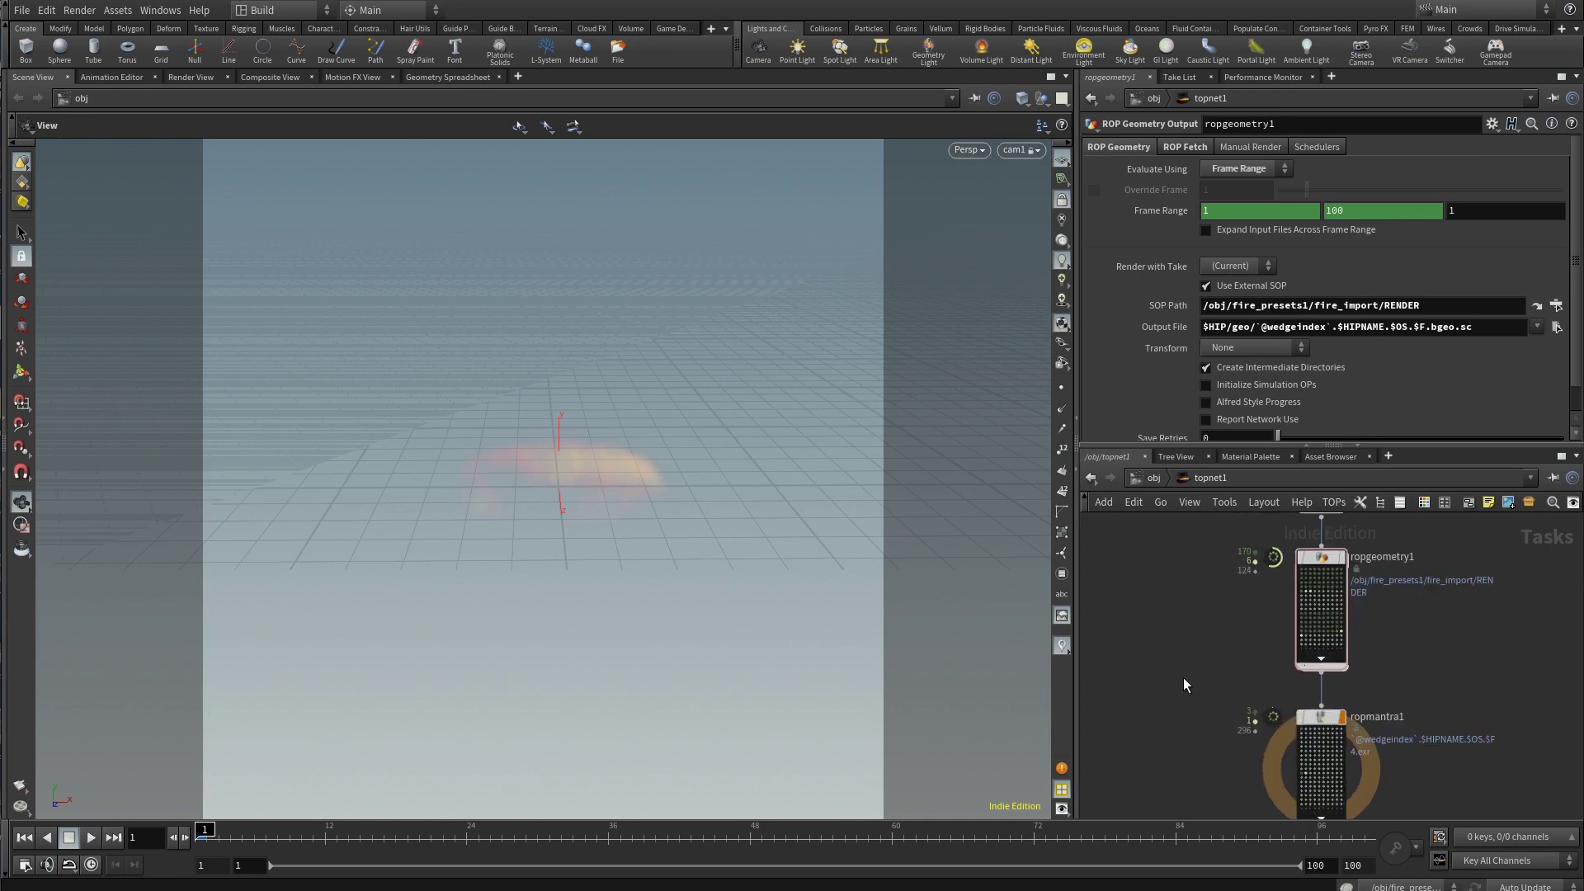